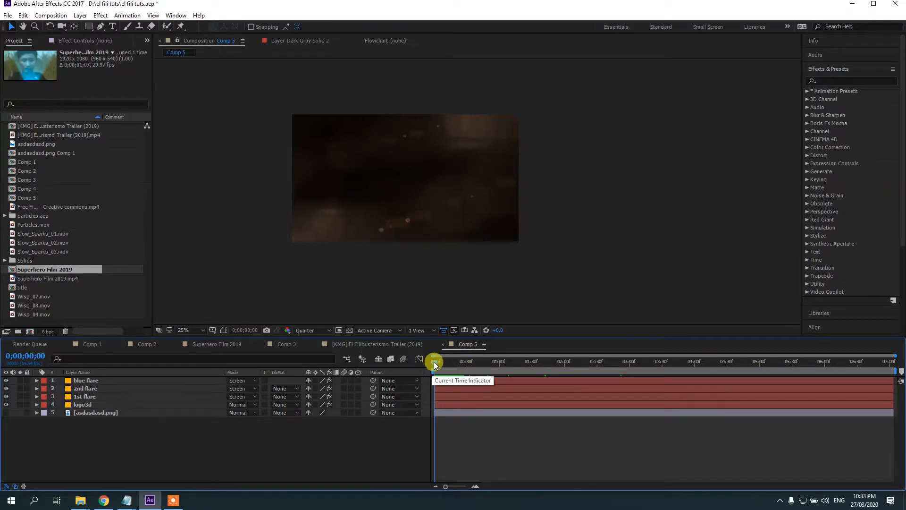
Review the logo animation in Comp 5 and compare it with the title reveal in the El Filibusterismo trailer composition.
left_click_drag(434, 361, 640, 425)
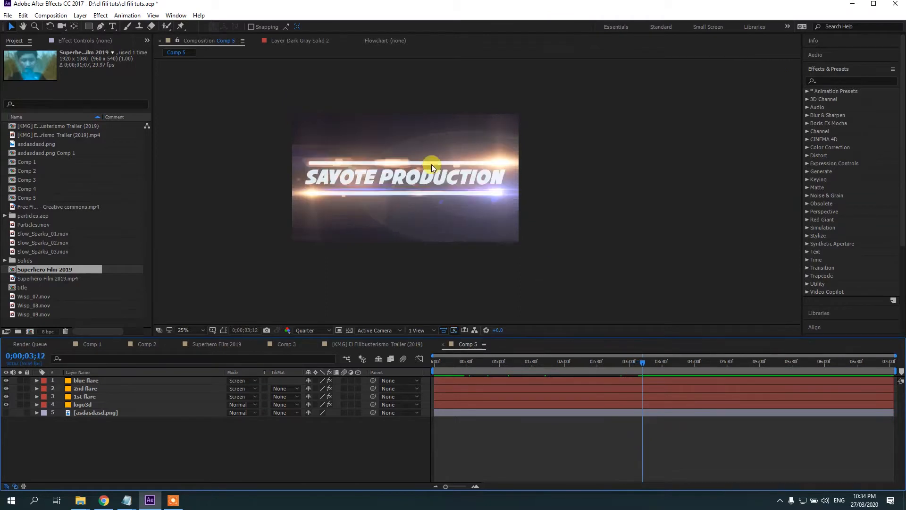
left_click_drag(563, 372, 524, 381)
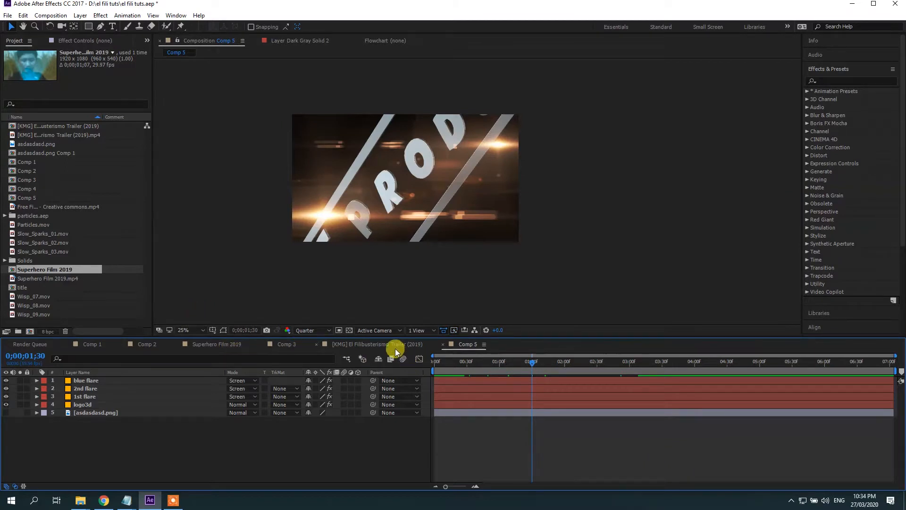
left_click(381, 349)
left_click_drag(440, 362, 569, 395)
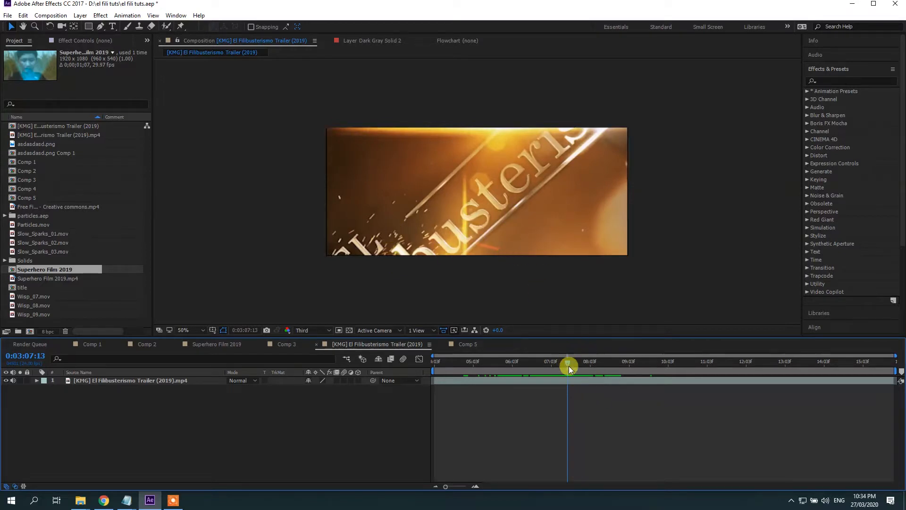
left_click_drag(568, 366, 628, 378)
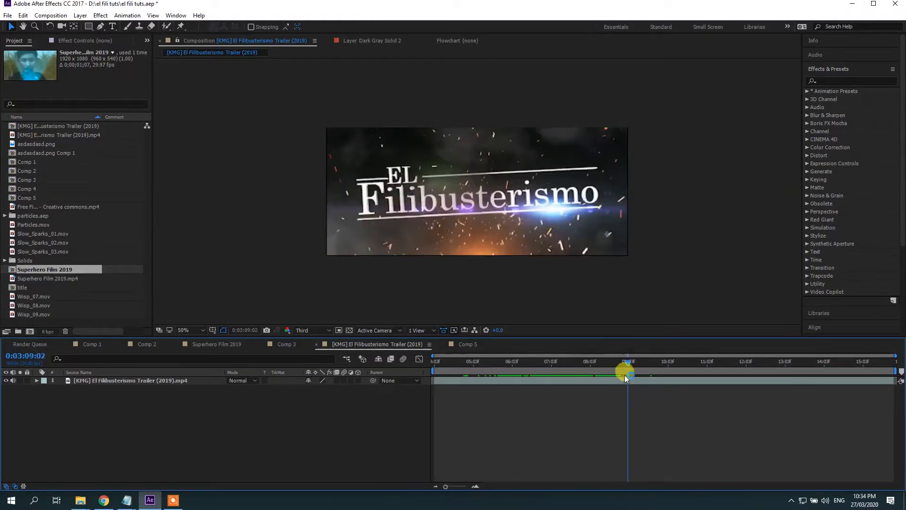
left_click(641, 362)
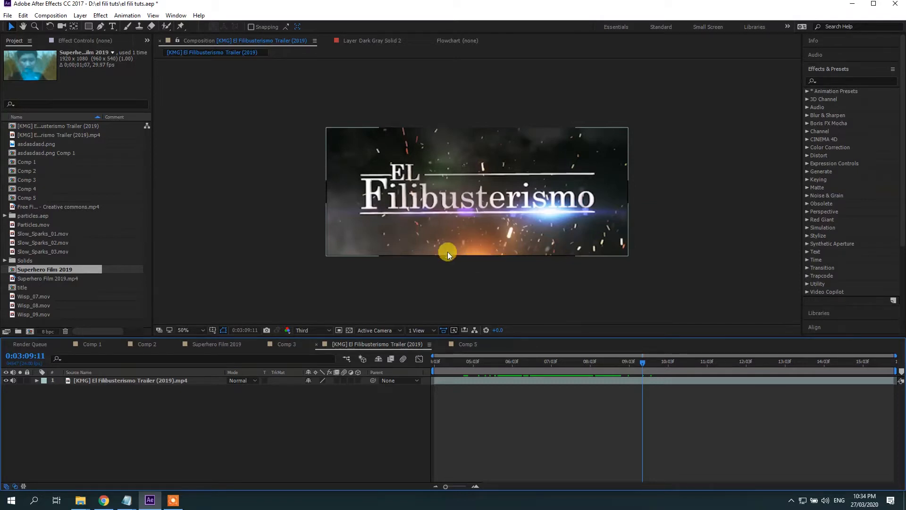
left_click_drag(650, 359, 573, 393)
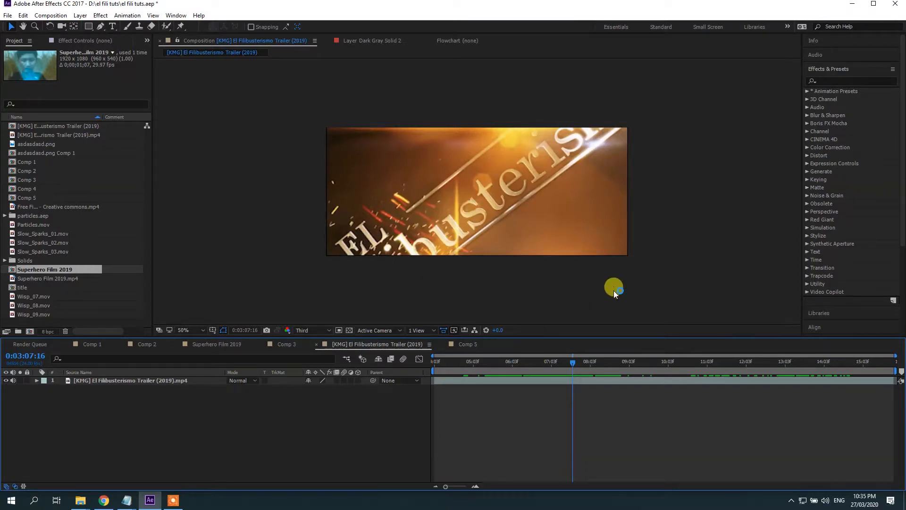
Add Slow_Sparks_03.mov as the uppermost layer of Comp 5, starting a few frames after the composition's beginning.
left_click(472, 346)
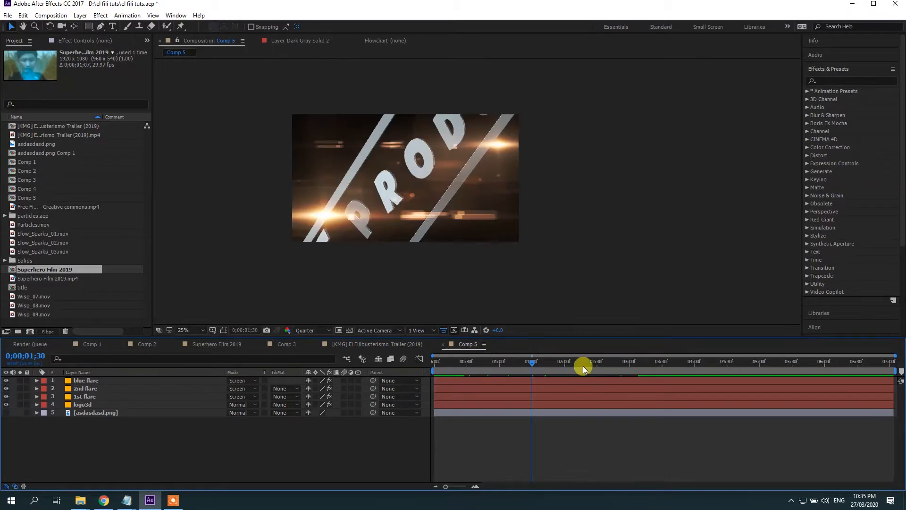
left_click(529, 365)
mouse_move(528, 364)
left_mouse_down()
mouse_move(512, 375)
mouse_move(535, 389)
mouse_move(481, 395)
mouse_move(516, 393)
mouse_move(521, 371)
left_mouse_up()
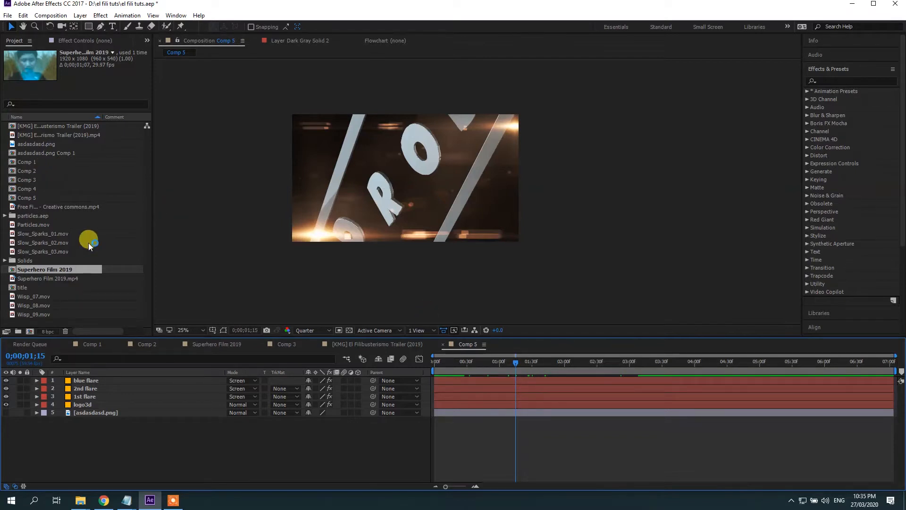
left_click(44, 251)
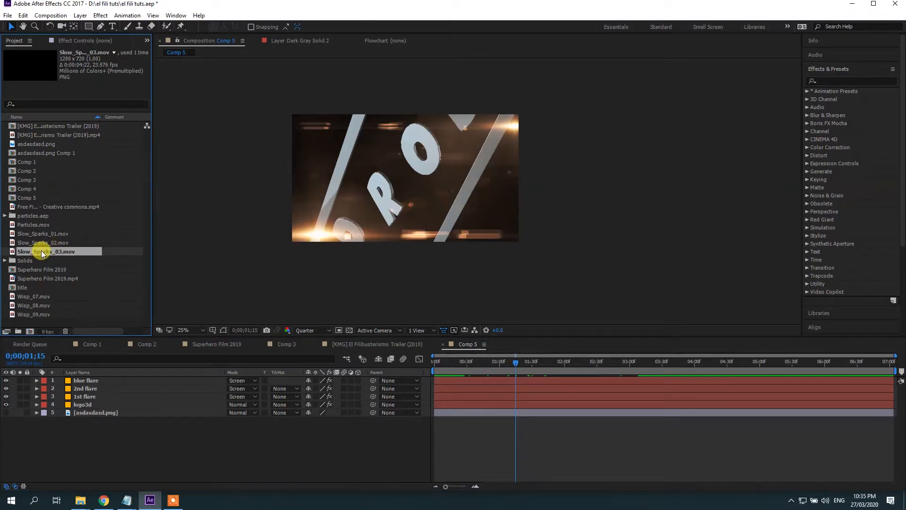
left_click_drag(41, 250, 406, 180)
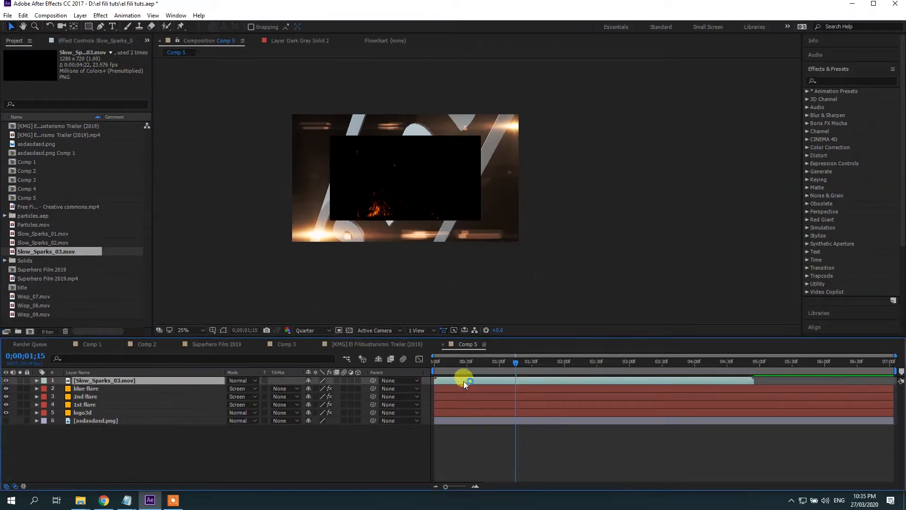
mouse_move(464, 381)
left_mouse_down()
mouse_move(607, 376)
mouse_move(467, 386)
mouse_move(476, 386)
left_mouse_up()
Scale the Slow_Sparks_03.mov layer to 169%, set its blending mode to Screen, and preview the sparks over the logo.
key("s")
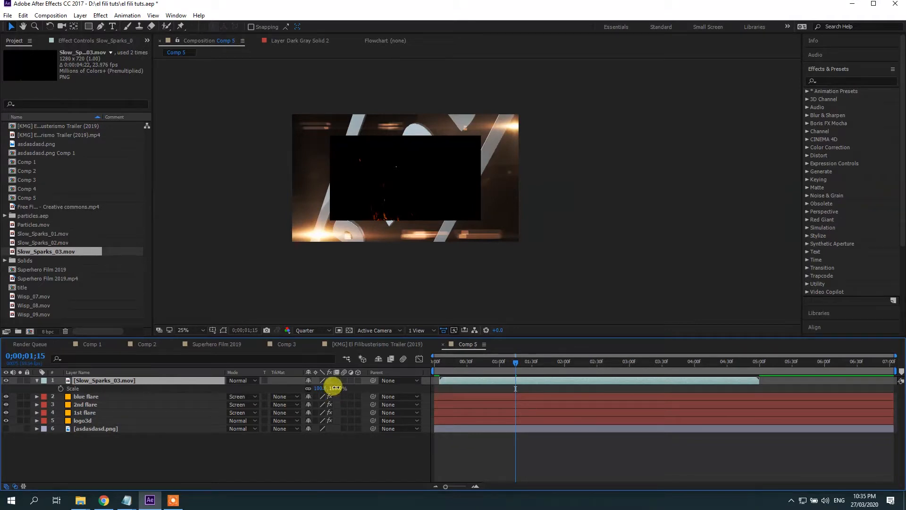
left_click_drag(335, 387, 370, 382)
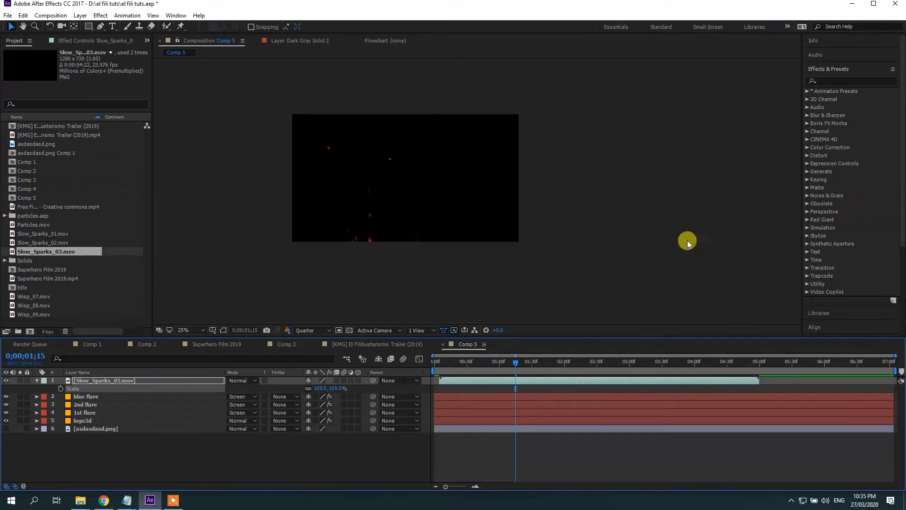
left_click(239, 385)
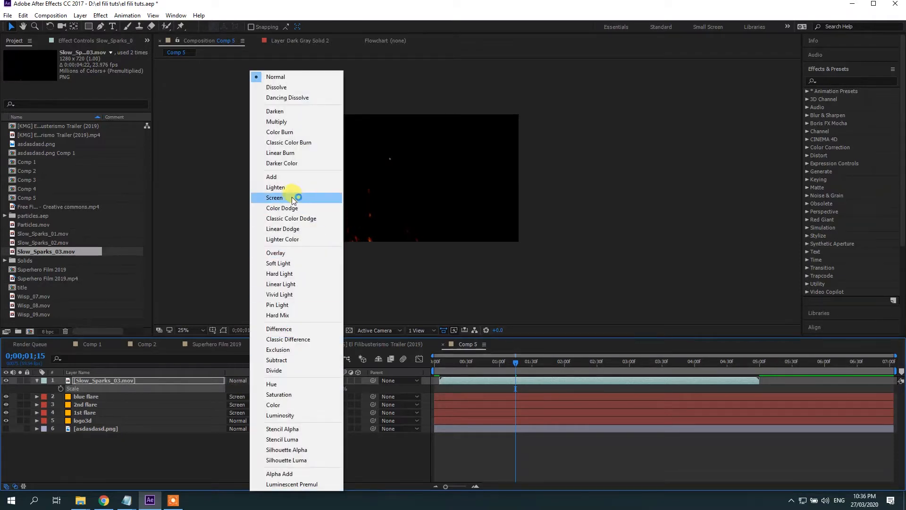
left_click(291, 196)
left_click(434, 372)
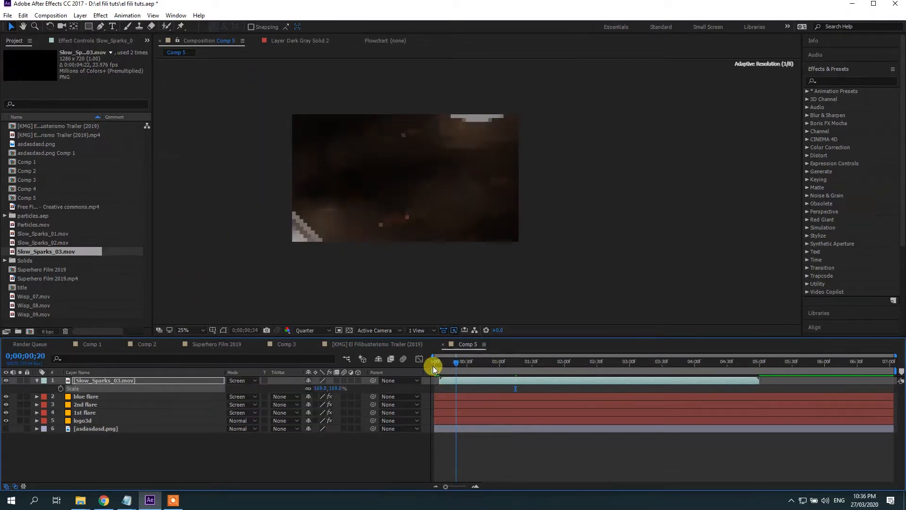
left_click_drag(434, 372, 680, 370)
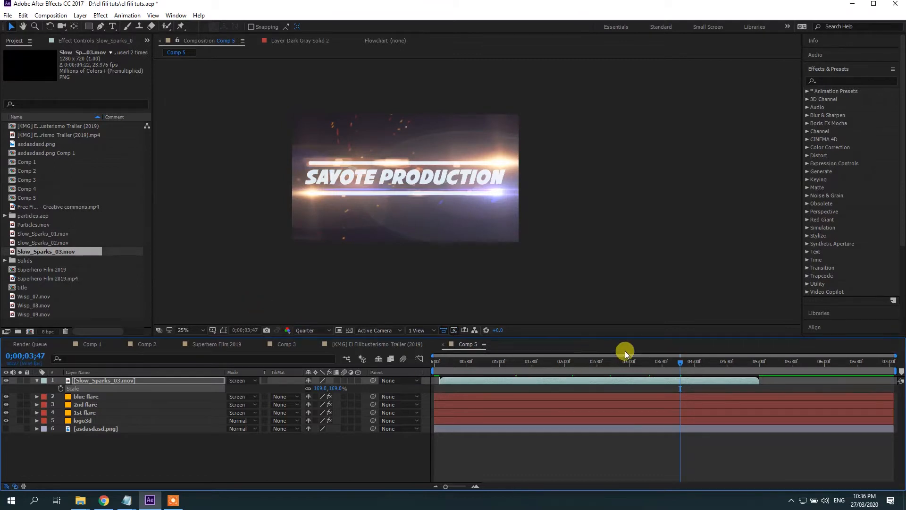
Add Slow_Sparks_01.mov above the Slow_Sparks_03.mov layer, starting slightly after it.
left_click(50, 242)
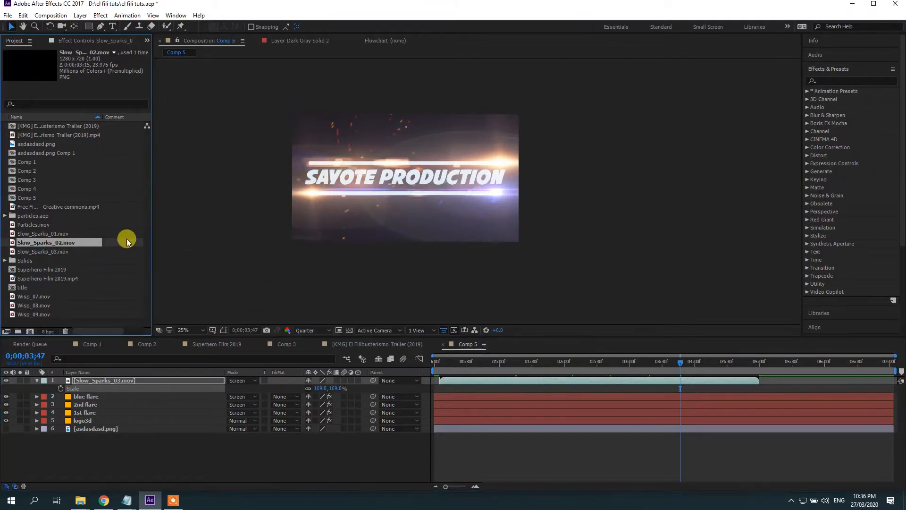
left_click(44, 234)
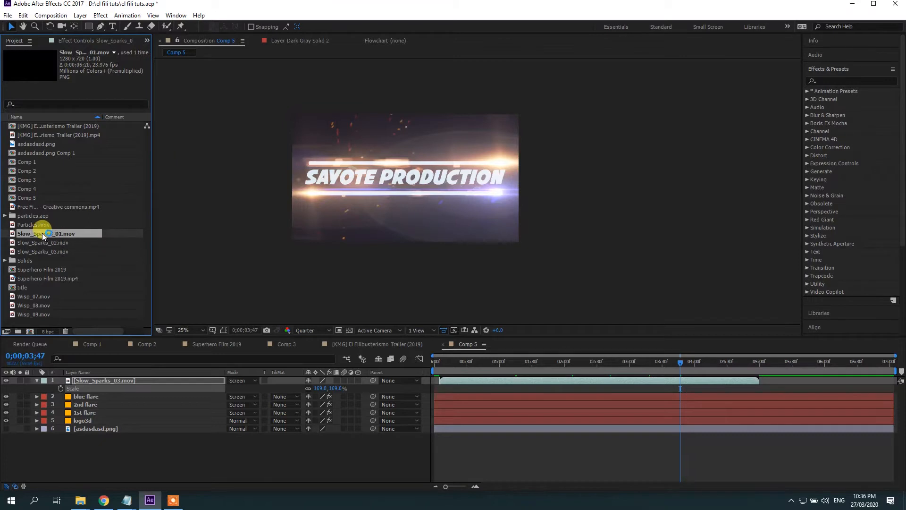
left_click_drag(47, 232, 538, 383)
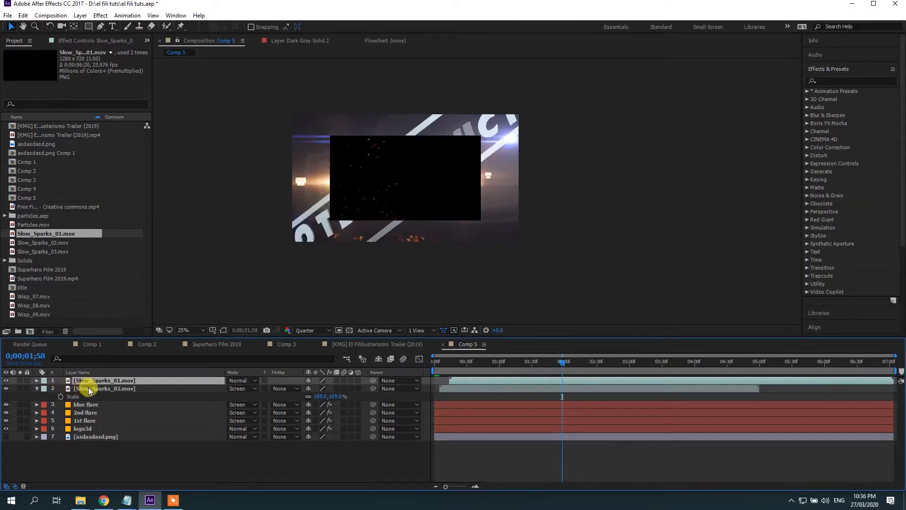
Set the Slow_Sparks_01.mov layer's blending mode to Screen and its scale to 209%.
key("s")
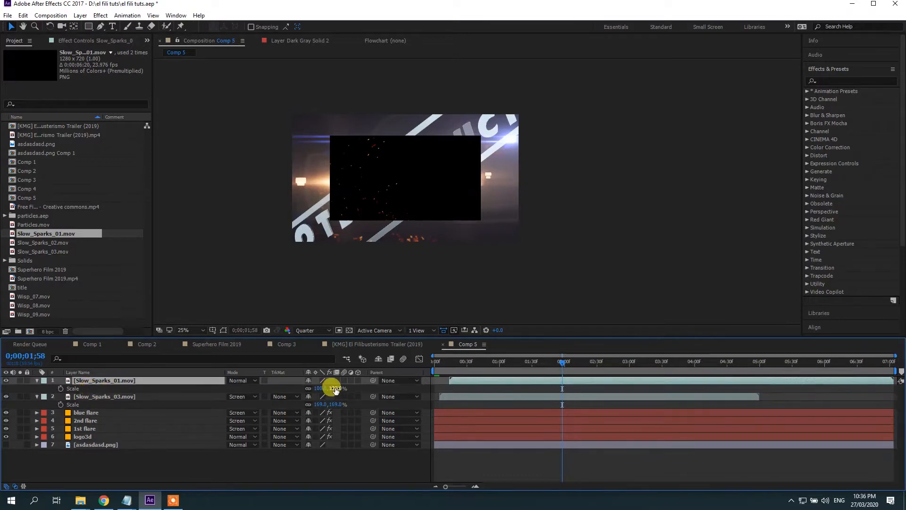
left_click_drag(325, 388, 362, 388)
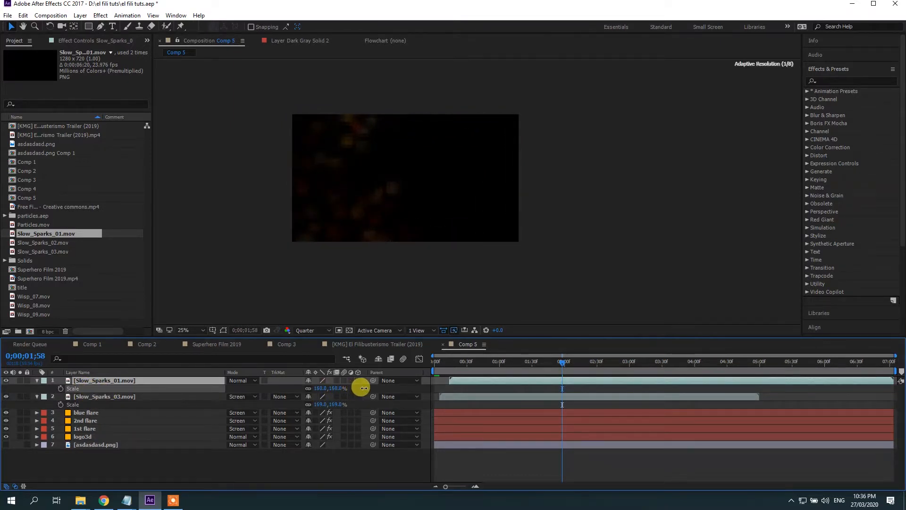
left_click(246, 381)
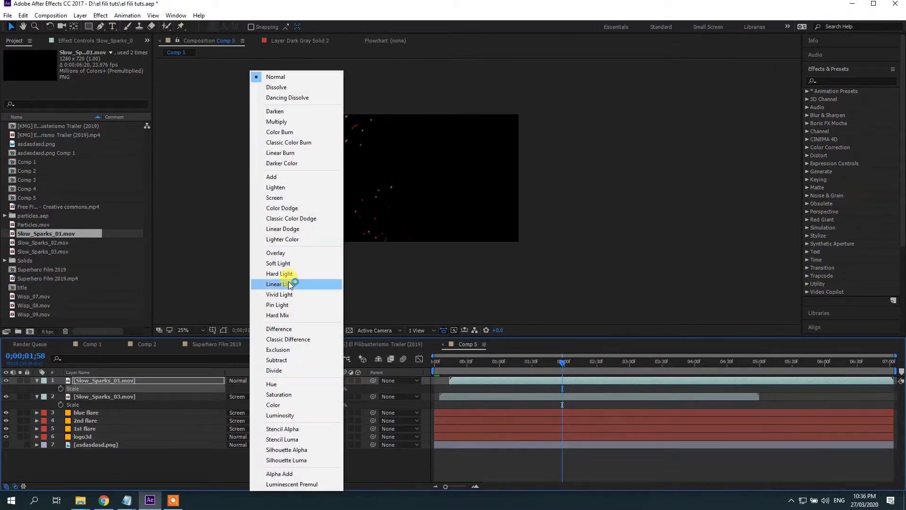
left_click(275, 199)
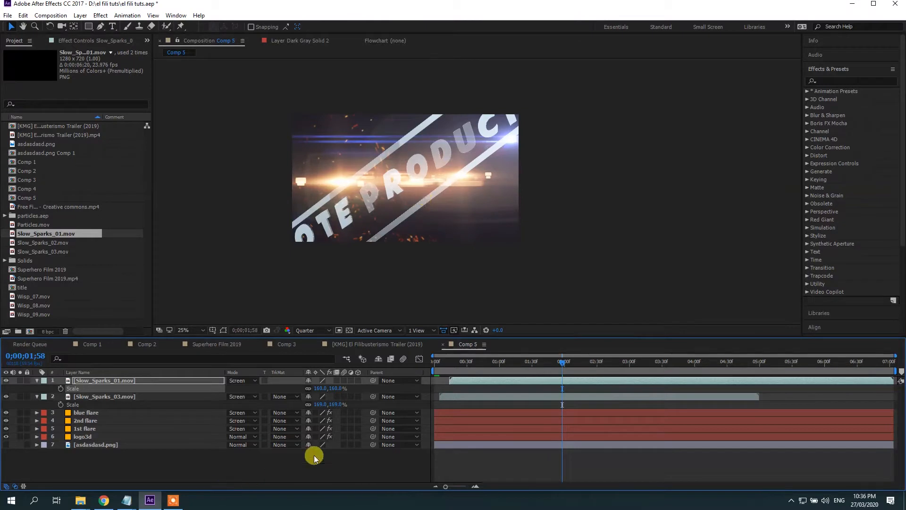
left_click_drag(333, 388, 365, 393)
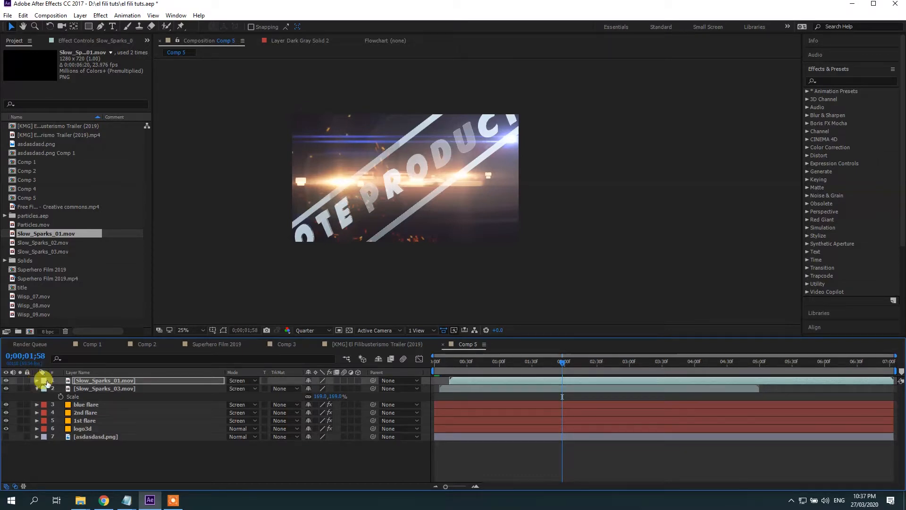
left_click(94, 380)
left_click(119, 388)
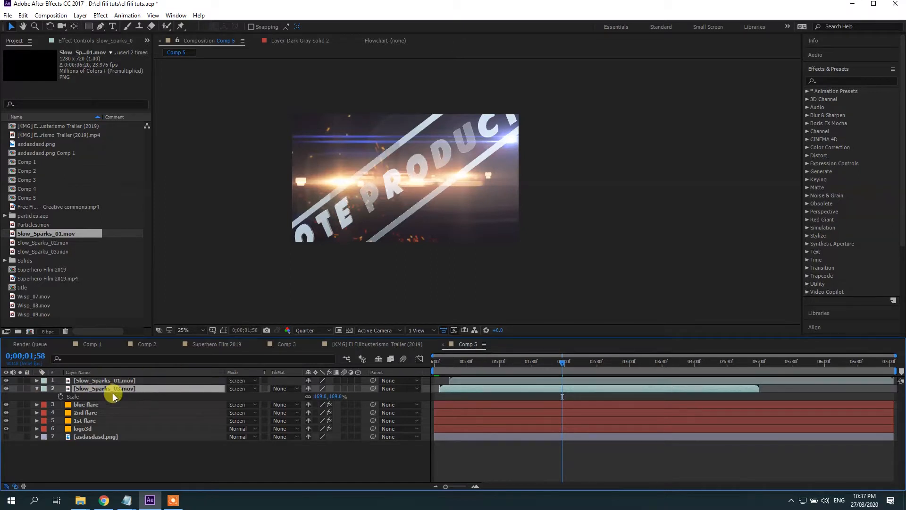
left_click(86, 412)
left_click(83, 437)
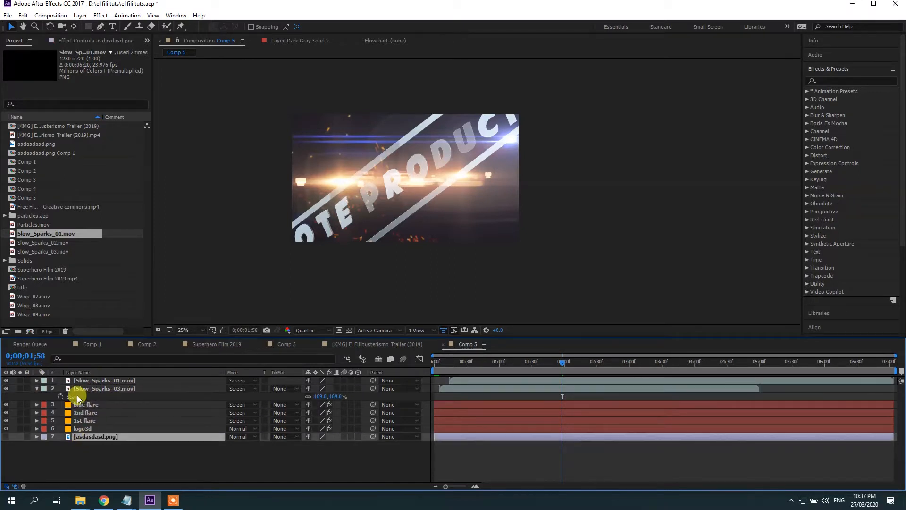
Set the Slow_Sparks_01.mov layer's anchor point to 76, 360 to shift the sparks across the frame, and preview the animation.
left_click(37, 382)
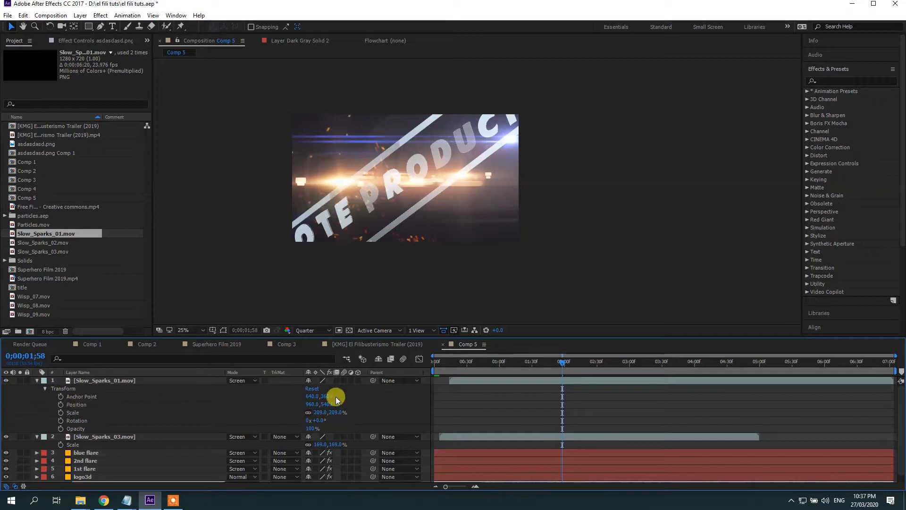
left_click_drag(312, 396, 9, 367)
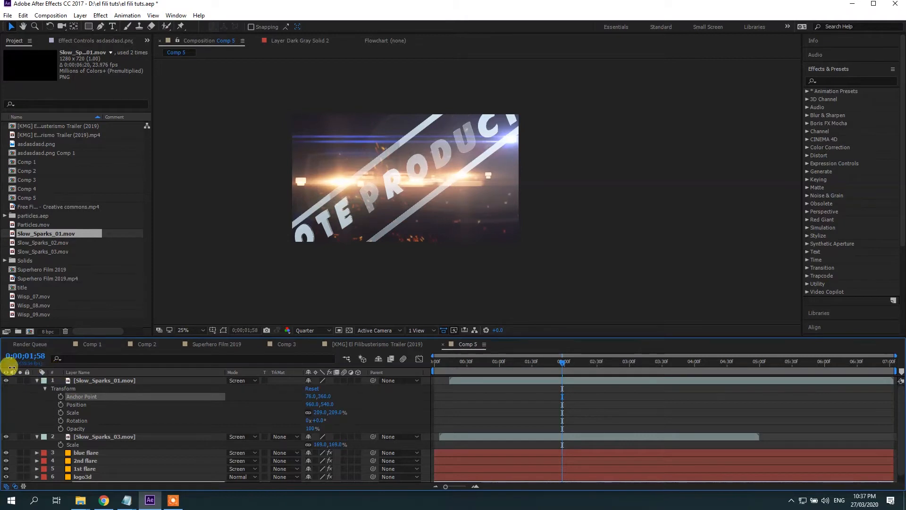
left_click(522, 363)
left_click_drag(536, 364, 515, 360)
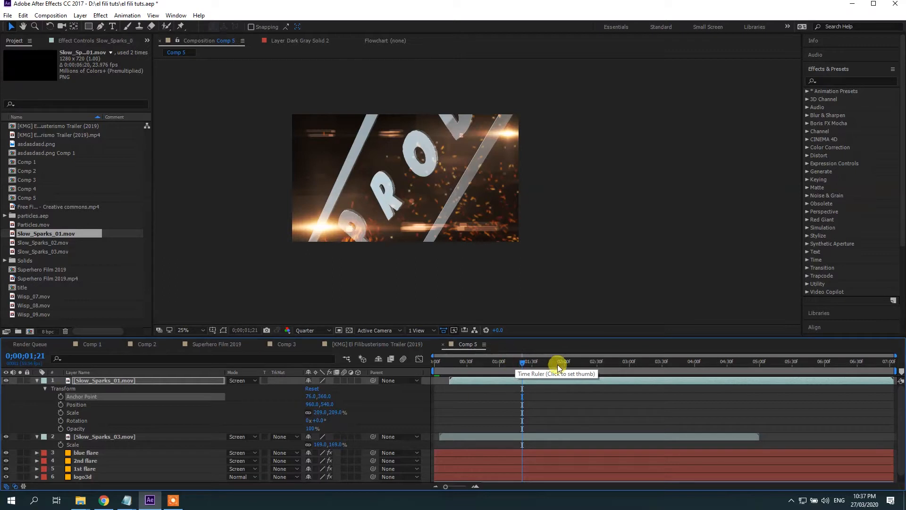
left_click_drag(518, 367, 618, 423)
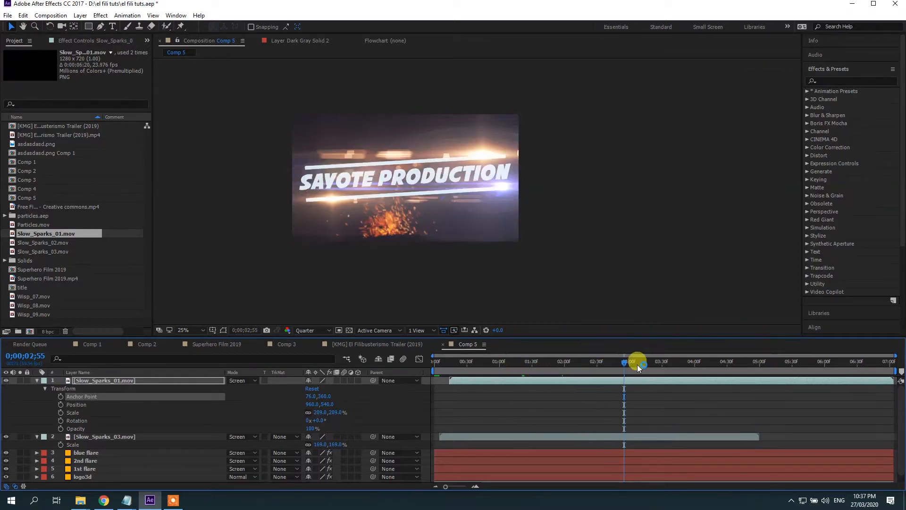
left_click_drag(637, 365, 497, 376)
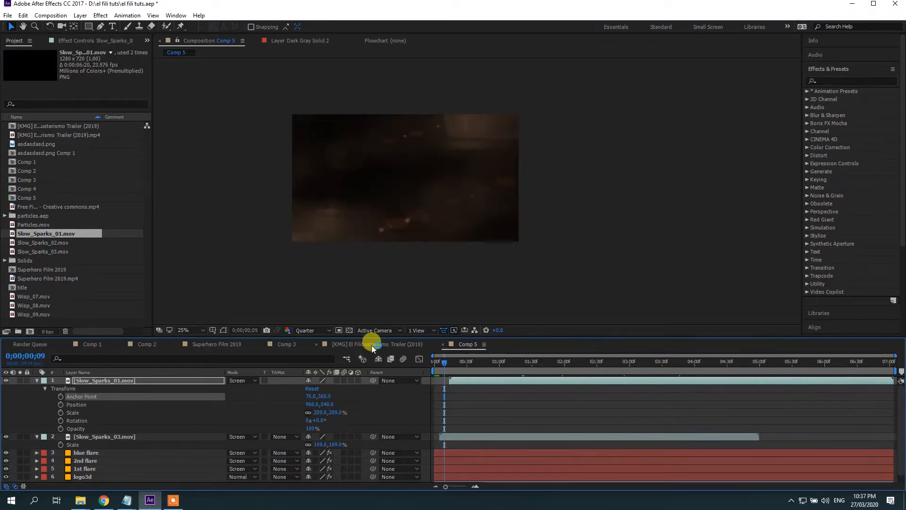
Compare the sparks in the El Filibusterismo trailer's title reveal with those in Comp 5.
left_click(372, 344)
left_click_drag(571, 371, 602, 366)
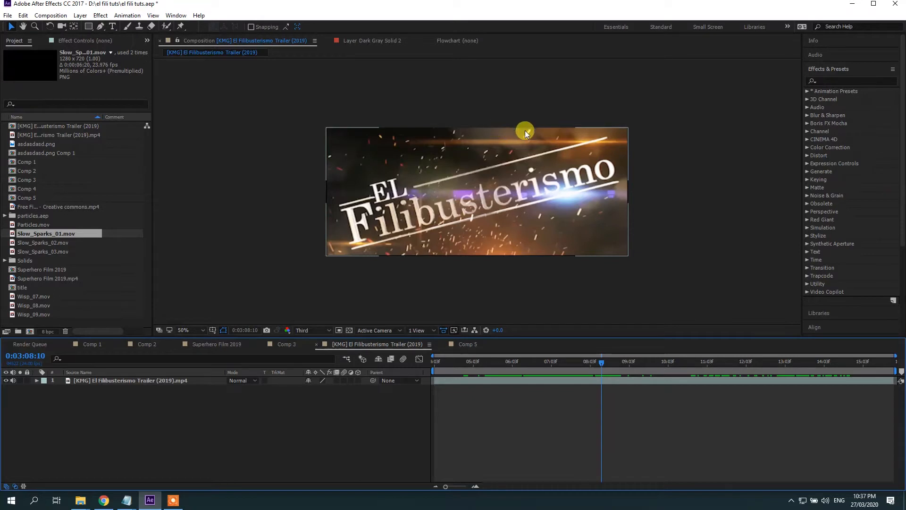
left_click_drag(608, 364, 509, 365)
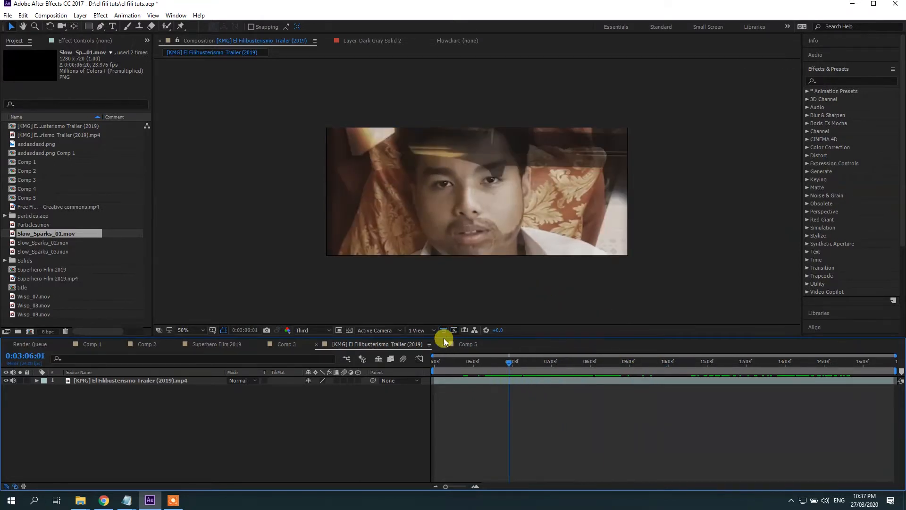
left_click(474, 346)
left_click_drag(454, 363, 499, 381)
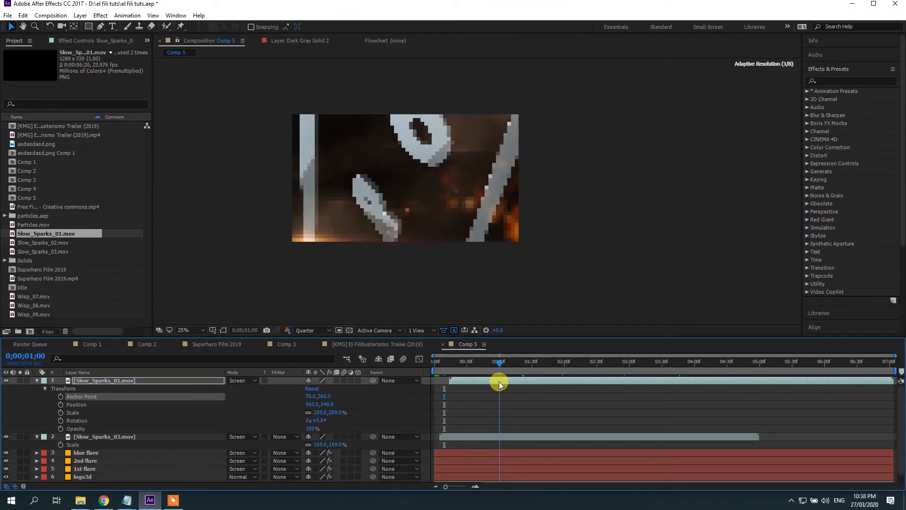
Add Wisp_07.mov to Comp 5 as the topmost layer and set its scale to 187%.
left_click(37, 380)
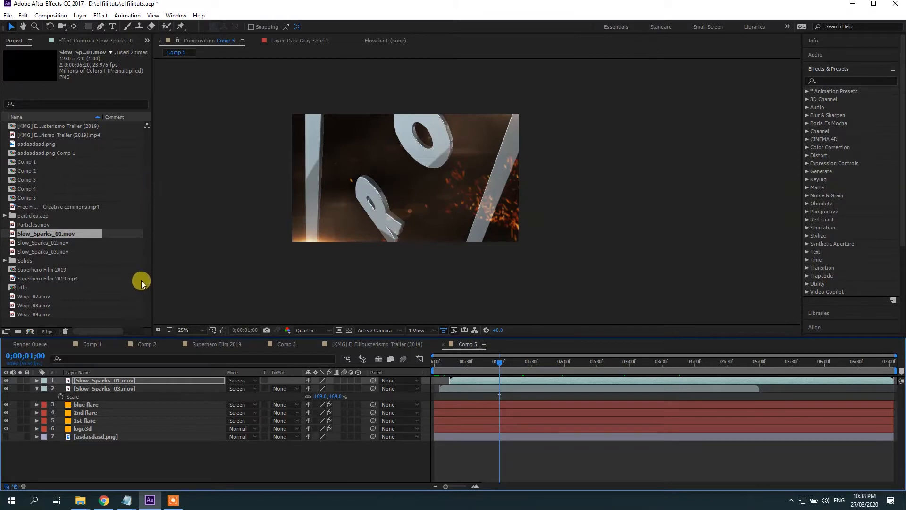
left_click(39, 300)
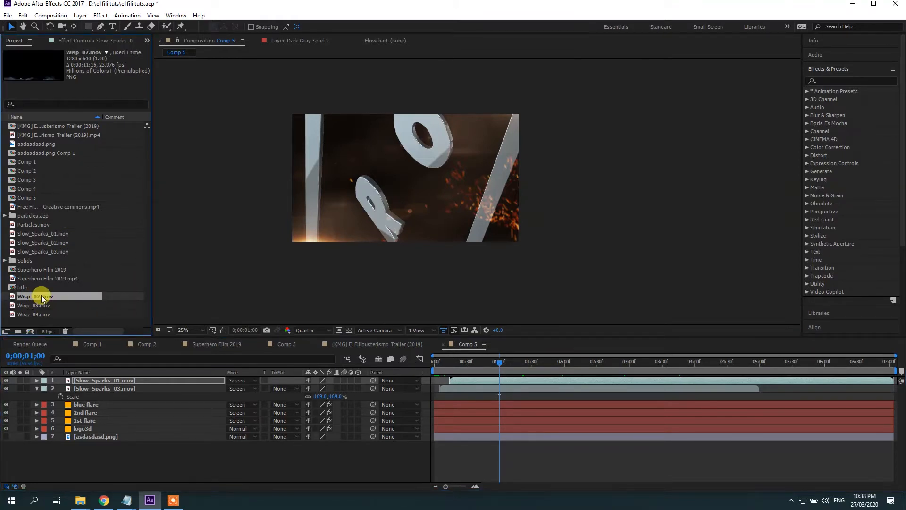
left_click_drag(42, 298, 402, 170)
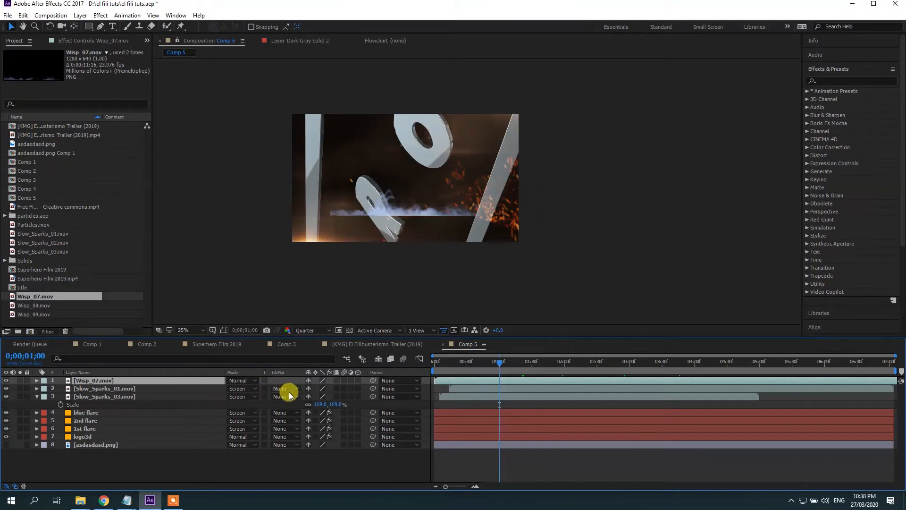
key("s")
left_click_drag(324, 388, 370, 380)
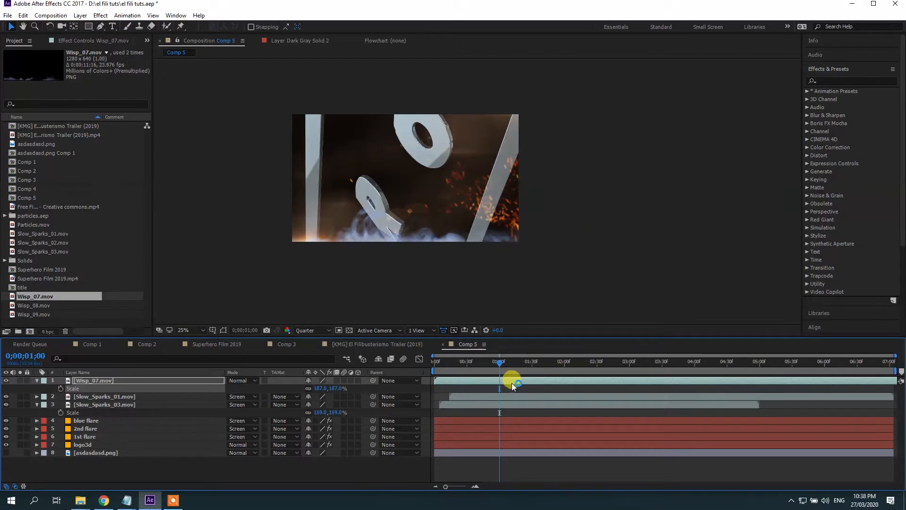
Shift the Wisp_07.mov layer to start at about one second and time-stretch it with a stretch factor of 70.
mouse_move(512, 385)
left_mouse_down()
mouse_move(548, 382)
mouse_move(526, 386)
left_mouse_up()
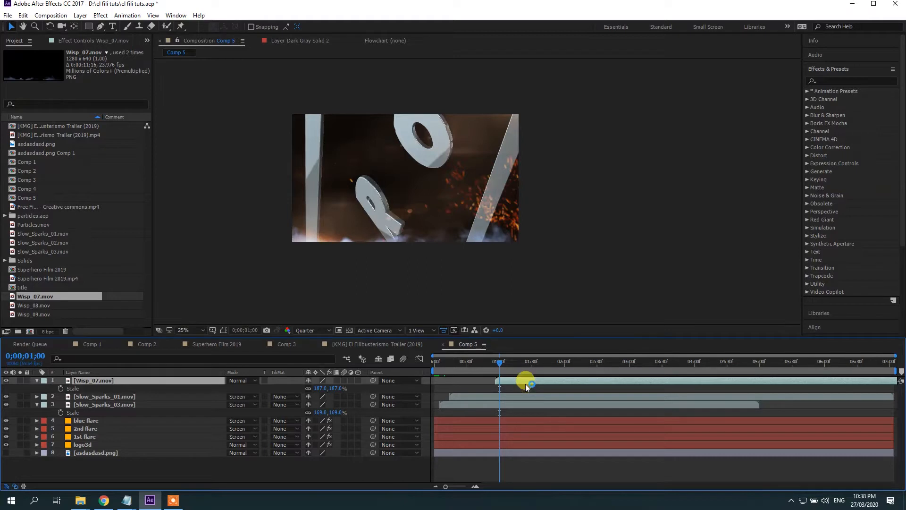
right_click(514, 381)
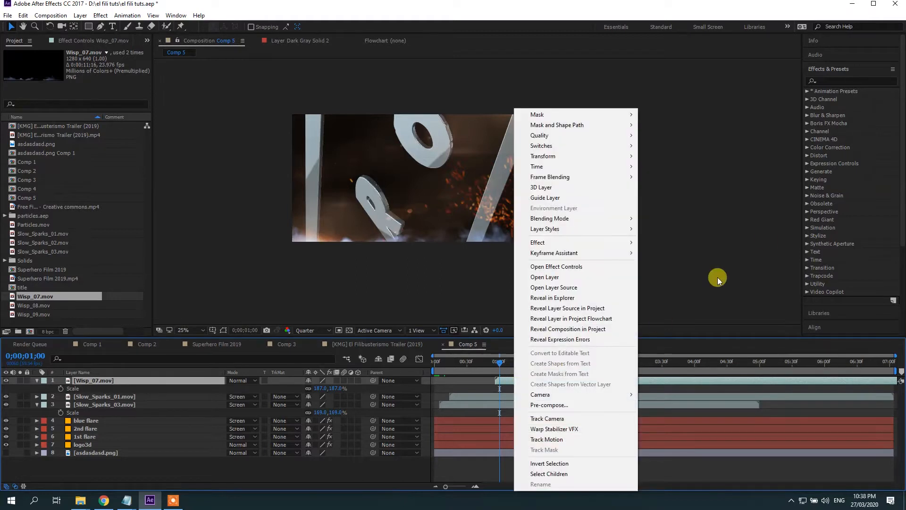
mouse_move(551, 169)
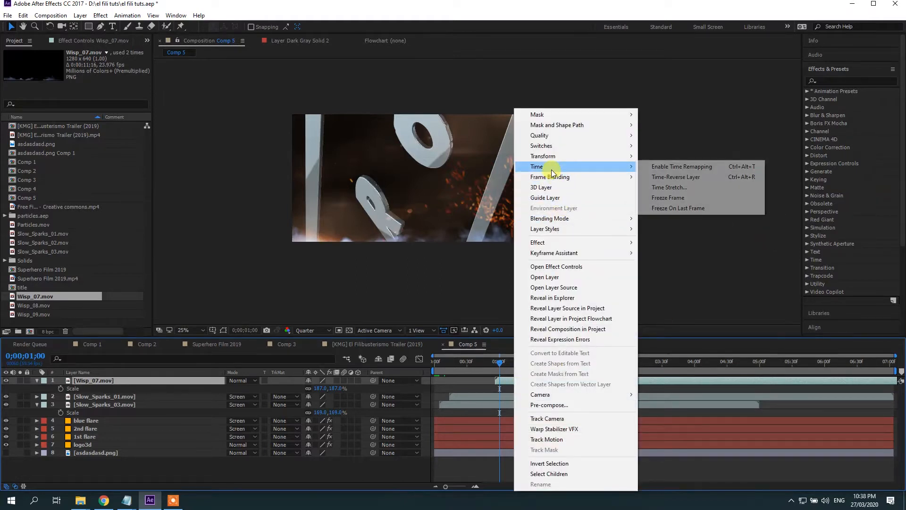
left_click(683, 187)
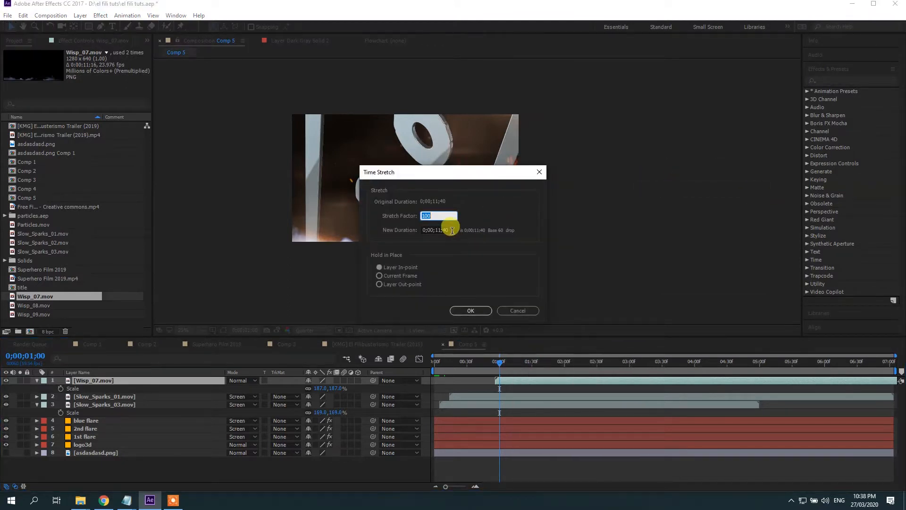
type("7.")
type("0")
key("Return")
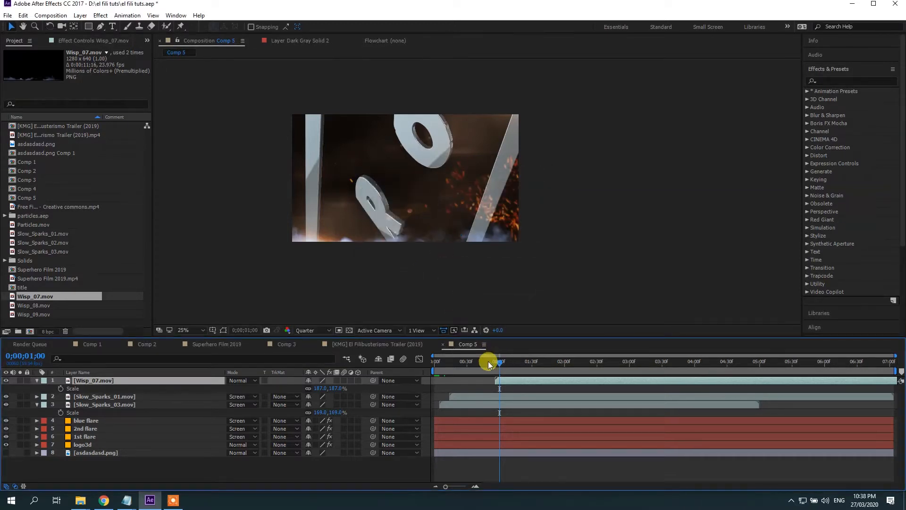
Place the Wisp_07.mov layer directly below the logo3d layer and preview the wisps behind the logo.
left_click_drag(89, 381, 95, 448)
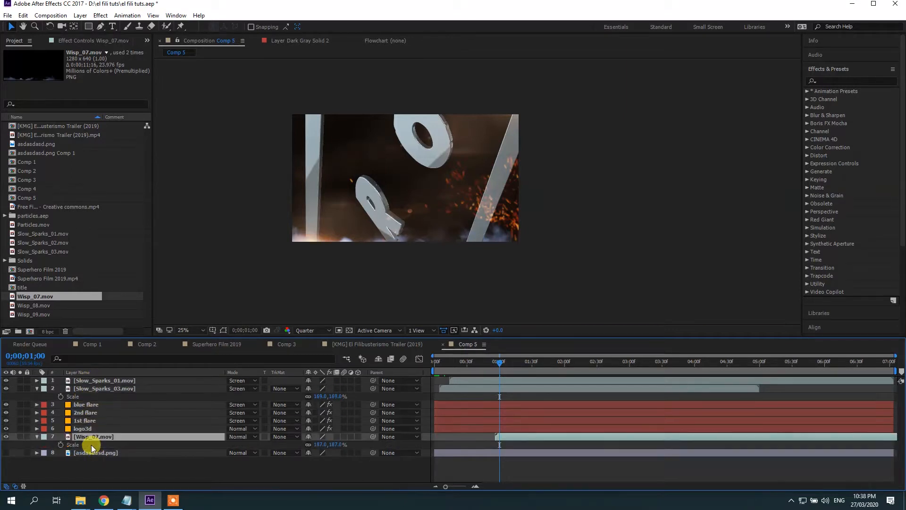
left_click(259, 475)
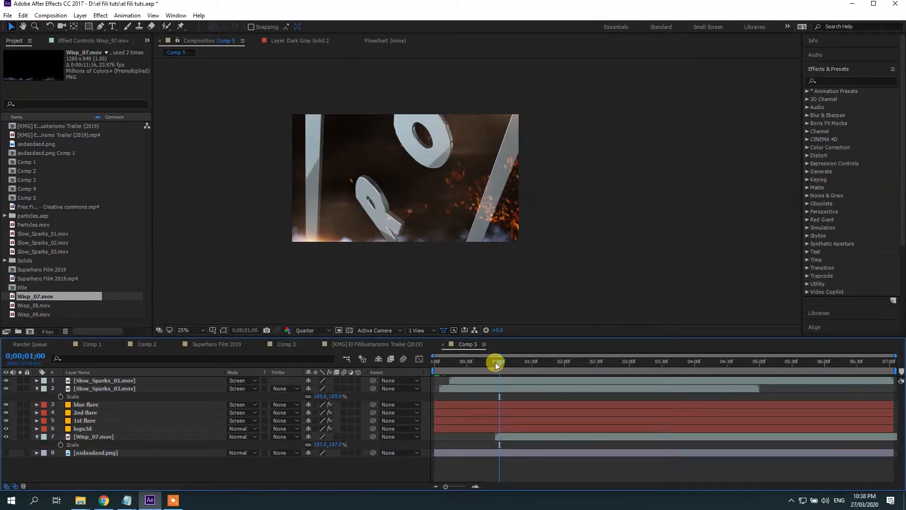
left_click_drag(497, 365, 671, 389)
Apply the Tint effect to the Wisp_07.mov layer.
left_click(628, 437)
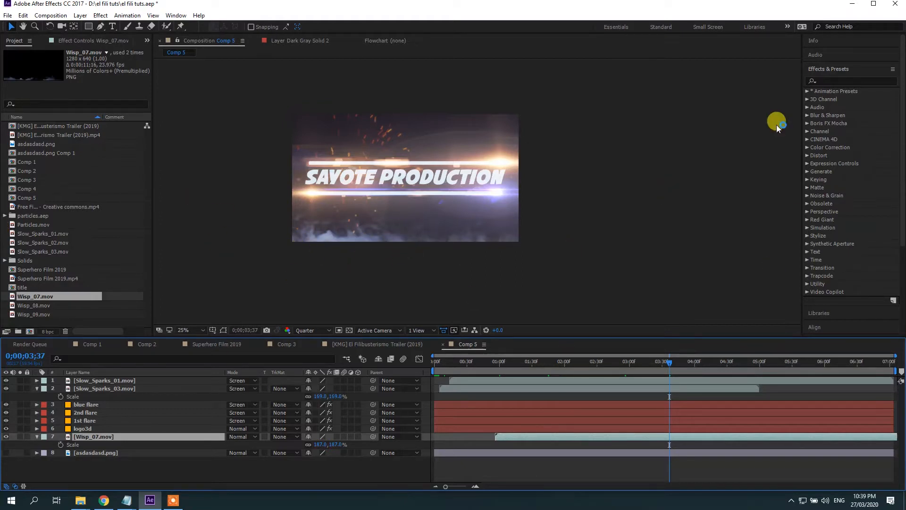
left_click(817, 81)
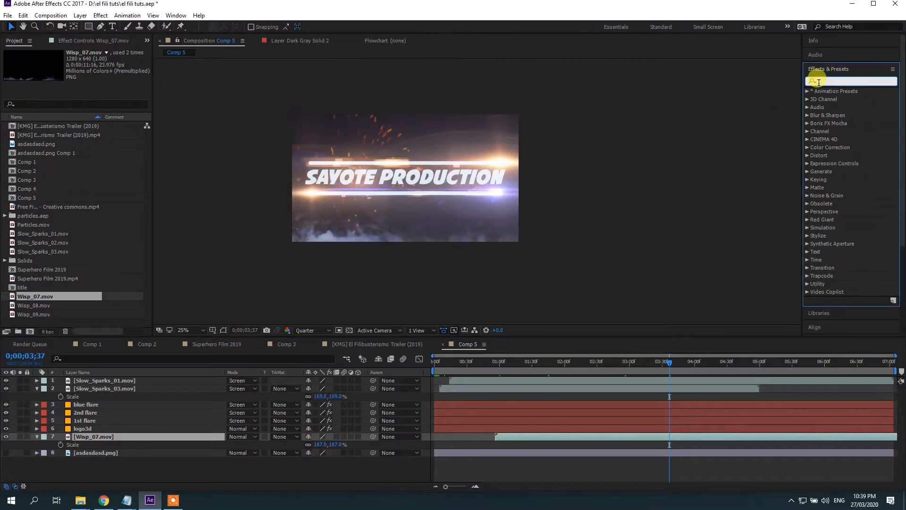
type("tint")
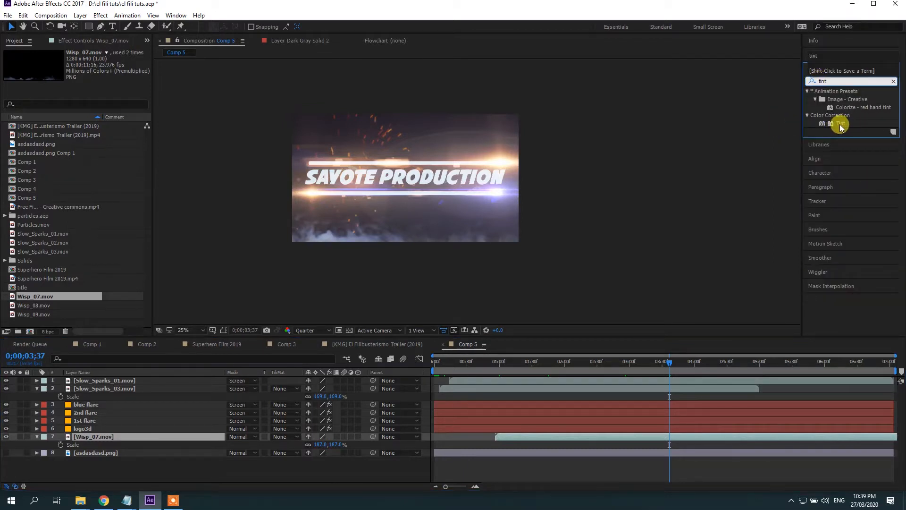
left_click_drag(841, 126, 558, 433)
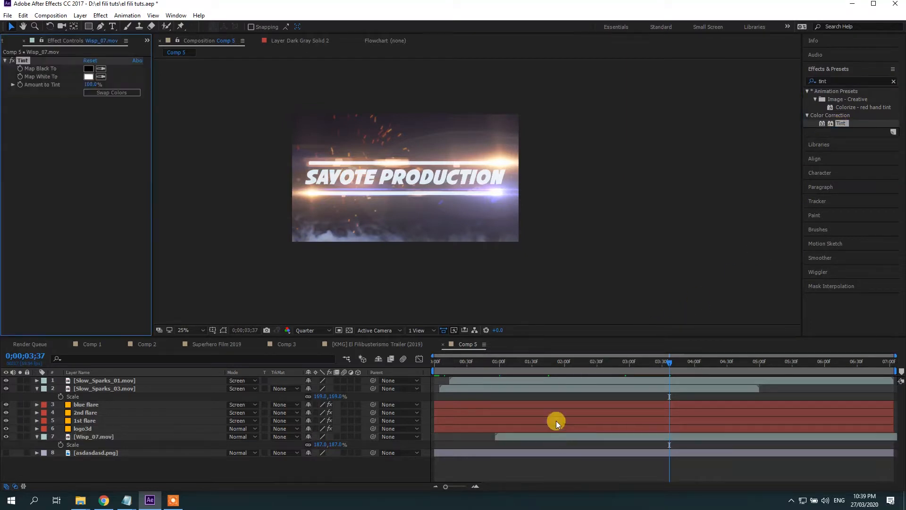
Map the Wisp_07.mov tint's white to orange, set Amount to Tint to 64%, and preview the animation.
left_click(88, 76)
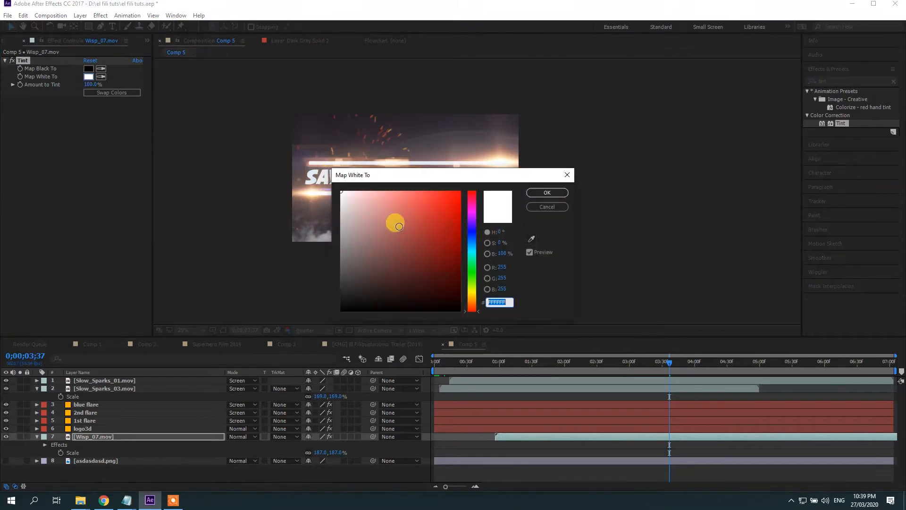
mouse_move(469, 307)
left_mouse_down()
mouse_move(469, 289)
mouse_move(469, 297)
left_mouse_up()
mouse_move(427, 201)
left_mouse_down()
mouse_move(455, 186)
mouse_move(449, 209)
mouse_move(458, 214)
left_mouse_up()
left_click(546, 194)
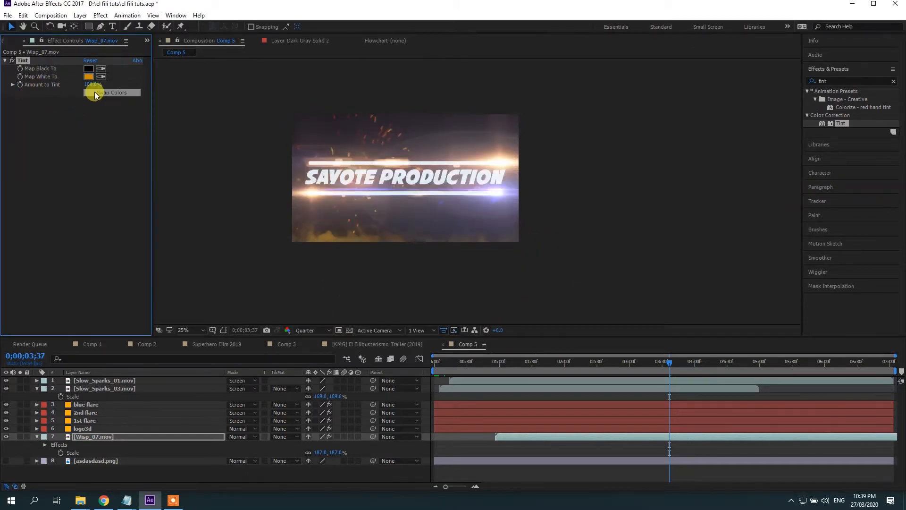
left_click_drag(89, 89, 77, 85)
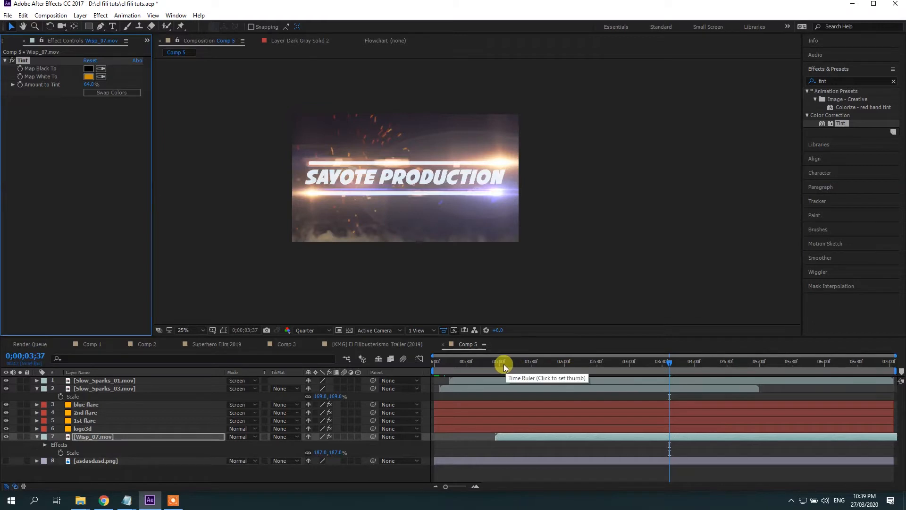
left_click_drag(503, 364, 650, 393)
left_click_drag(667, 363, 685, 363)
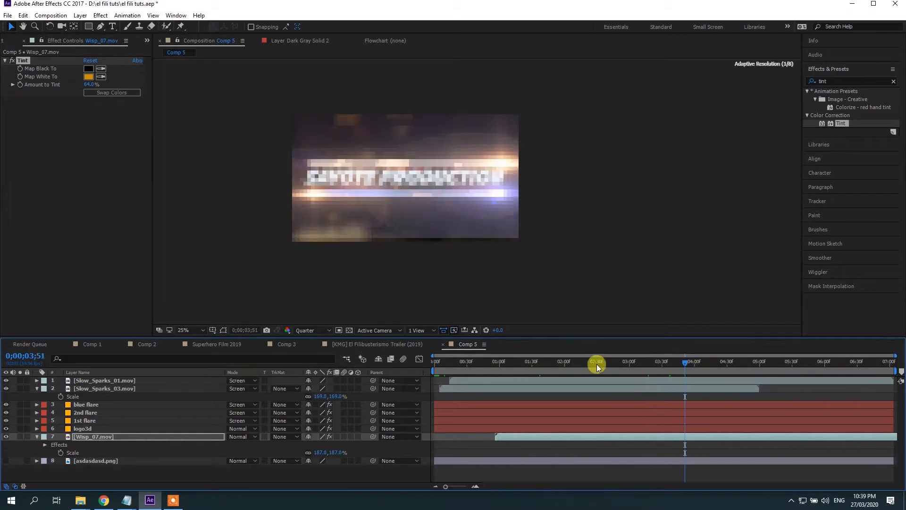
Add Wisp_08.mov between the logo3d and Wisp_07.mov layers, starting at about one second in line with Wisp_07.mov.
left_click(146, 41)
left_click(156, 63)
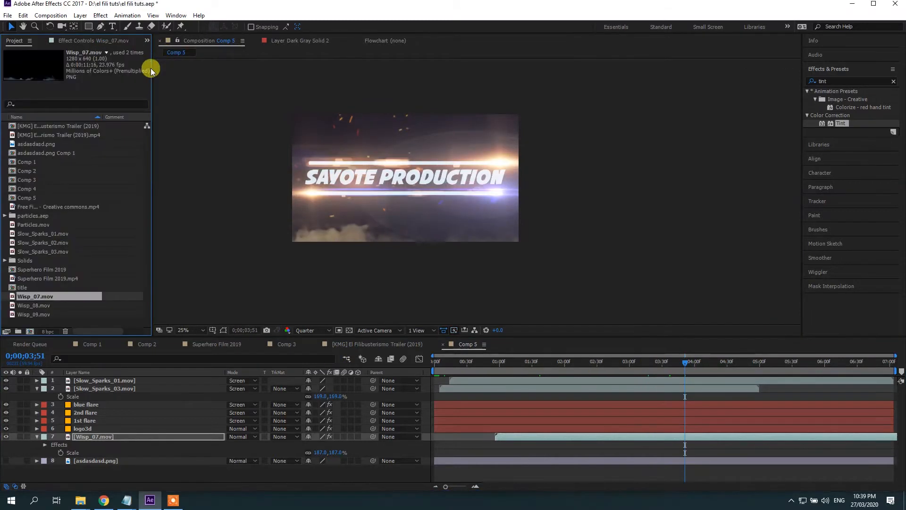
left_click(44, 312)
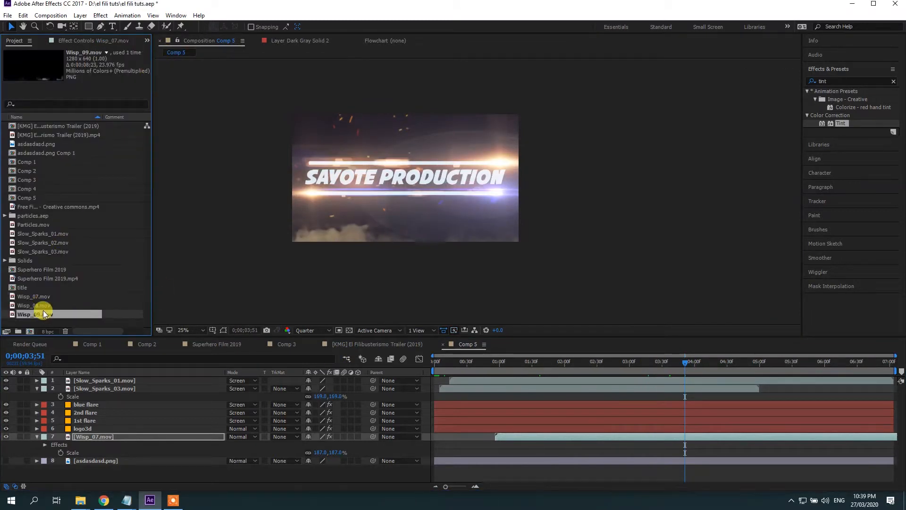
left_click(41, 298)
left_click(40, 306)
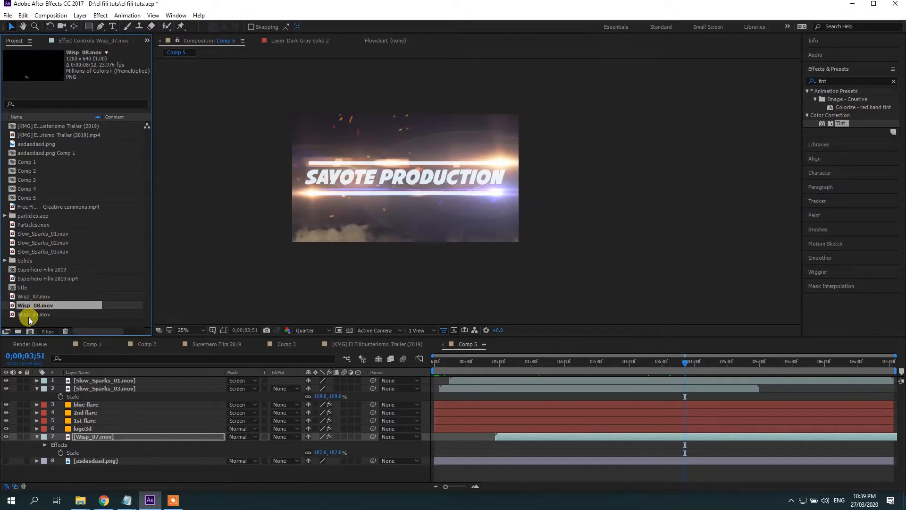
left_click(29, 315)
left_click(26, 307)
left_click_drag(26, 309, 423, 176)
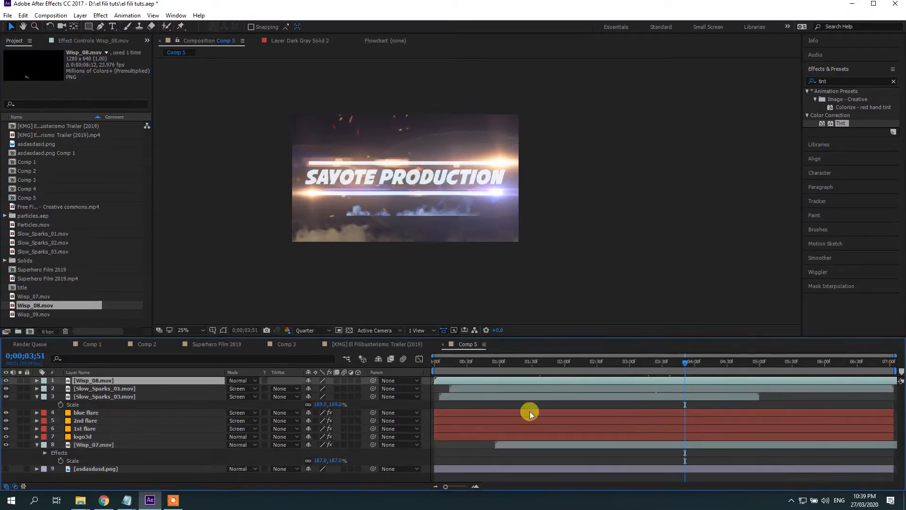
left_click_drag(85, 387, 83, 440)
left_click_drag(505, 432, 562, 440)
Time-stretch the Wisp_08.mov layer with a stretch factor of 70 and set its scale to 186%.
right_click(562, 440)
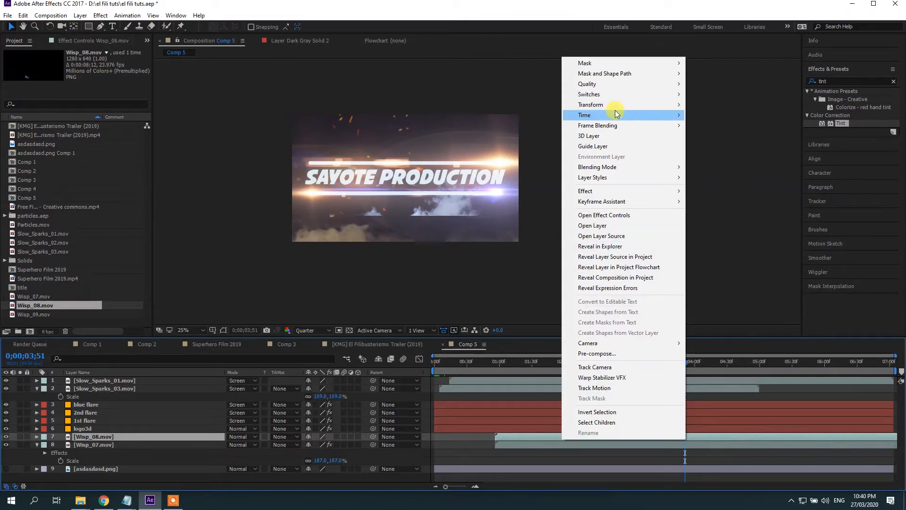
mouse_move(621, 115)
left_click(723, 137)
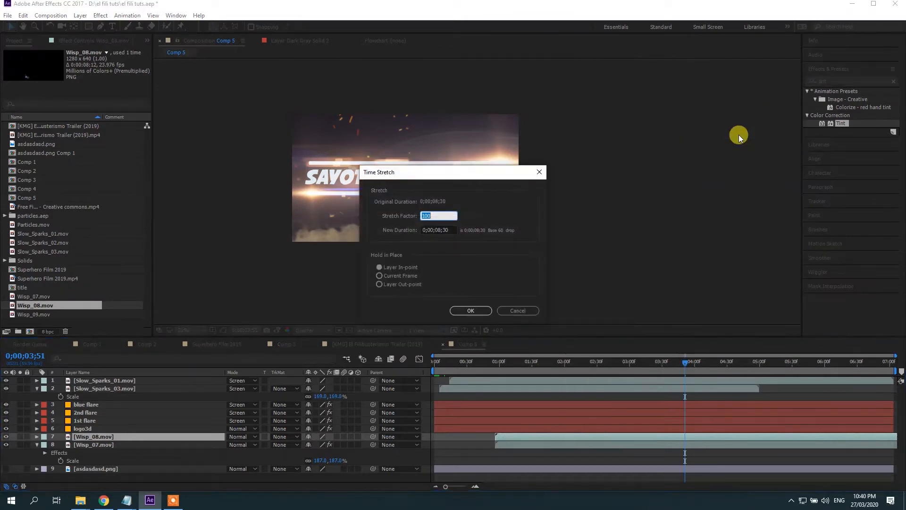
type("70")
key("Return")
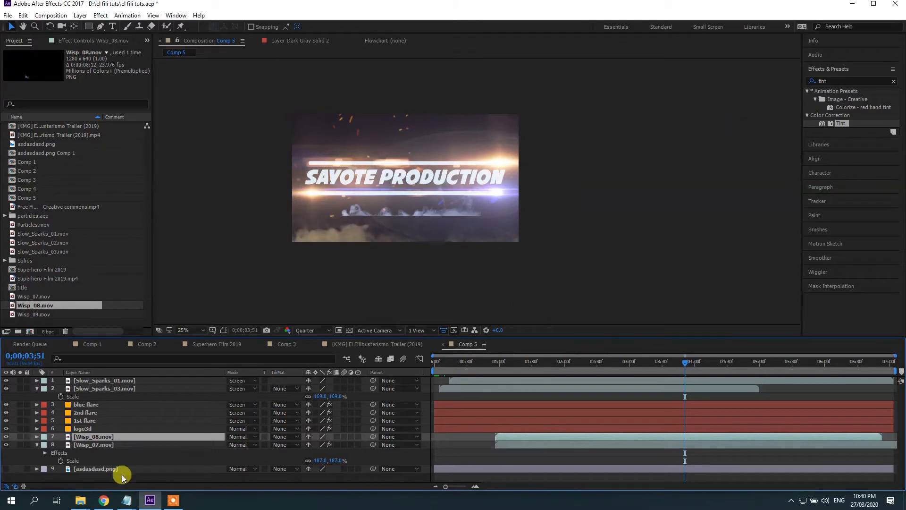
key("s")
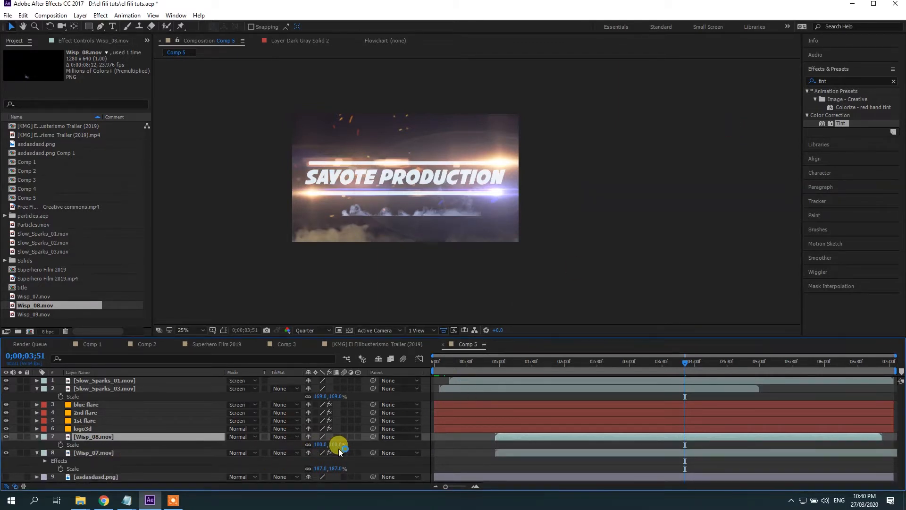
left_click_drag(339, 445, 374, 445)
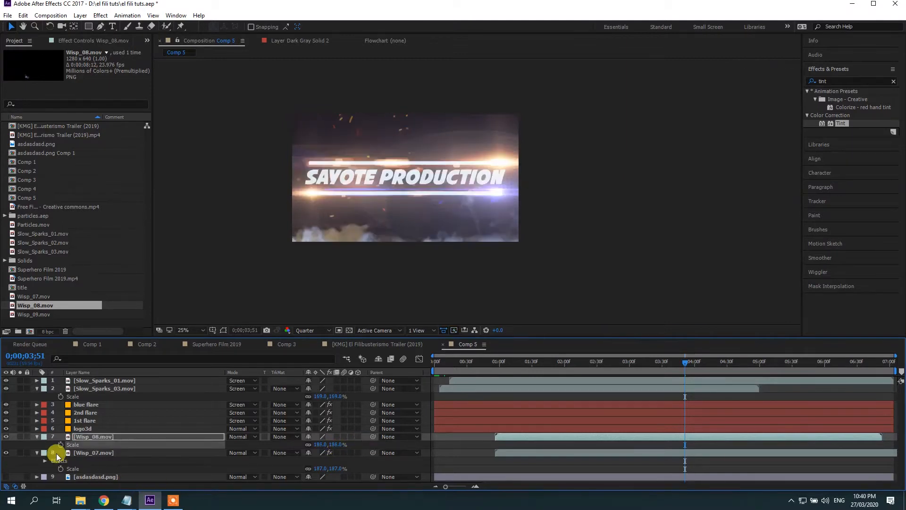
Set the Wisp_08.mov layer's rotation to 180° so its wisps come from the frame's upper edge, and preview the animation.
left_click(39, 437)
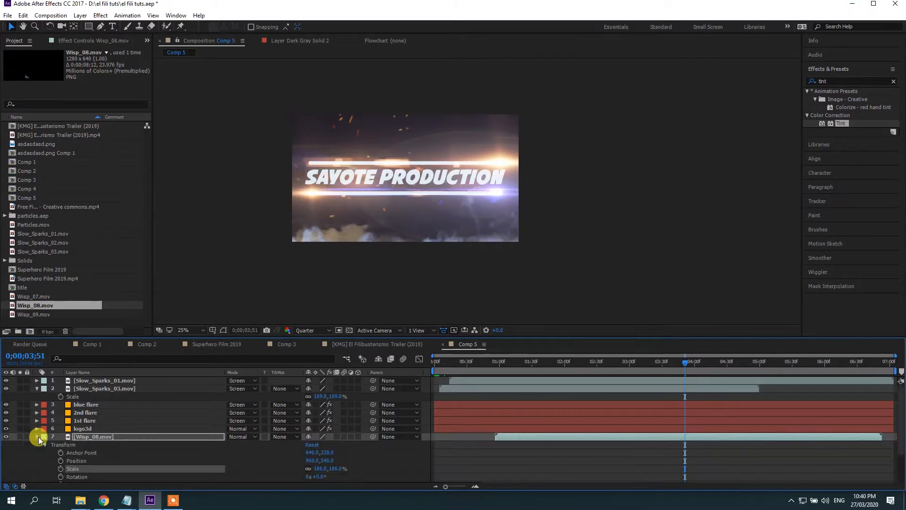
scroll(88, 420, "down", 2)
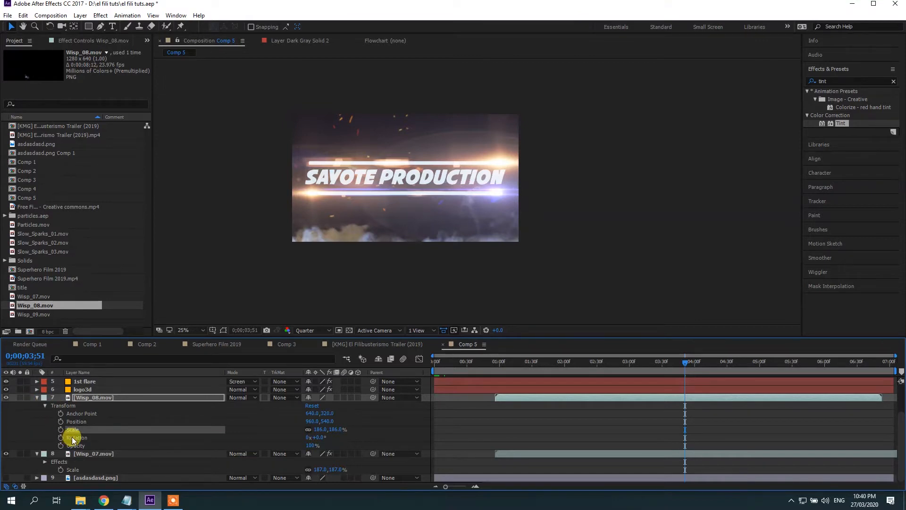
left_click(320, 438)
type("129")
key("Return")
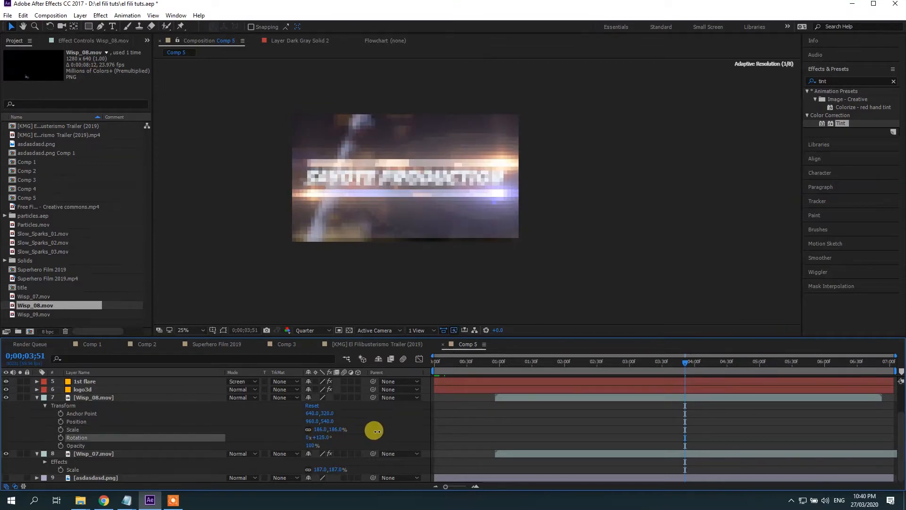
left_click_drag(378, 431, 399, 428)
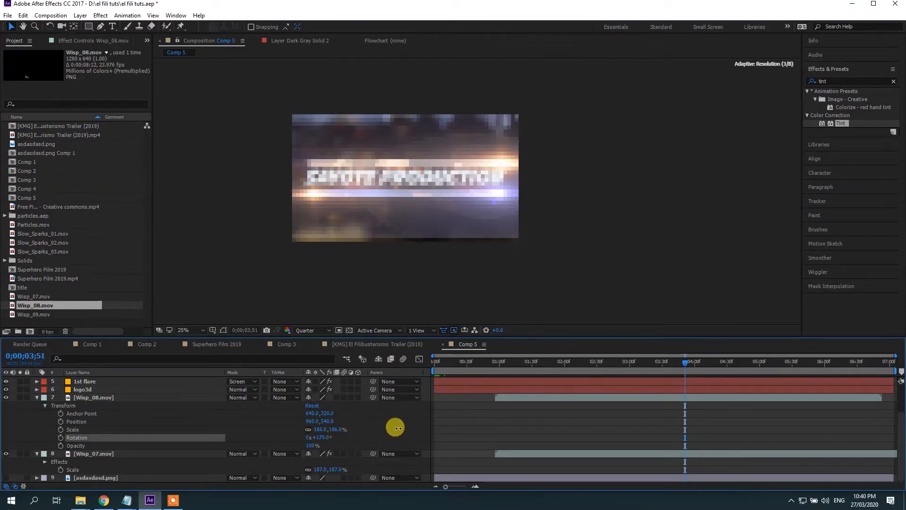
left_click(326, 437)
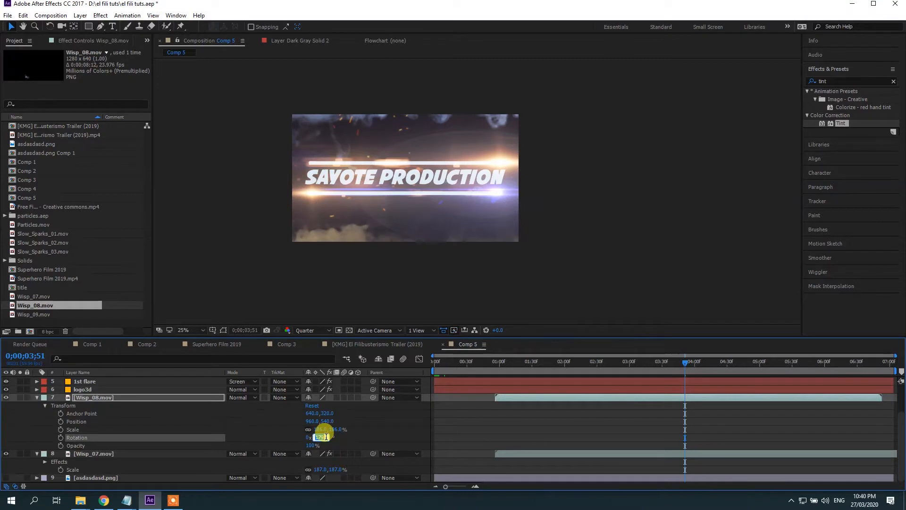
type("180")
left_click(452, 437)
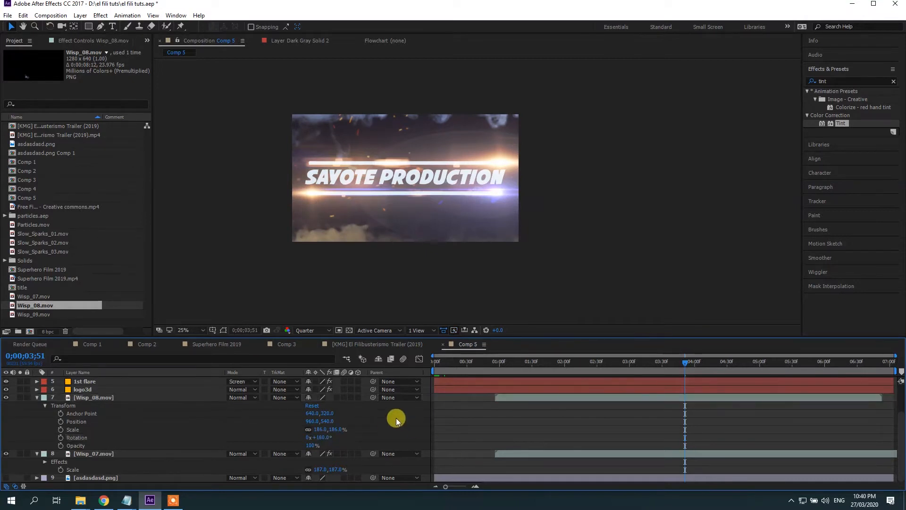
left_click_drag(675, 364, 657, 375)
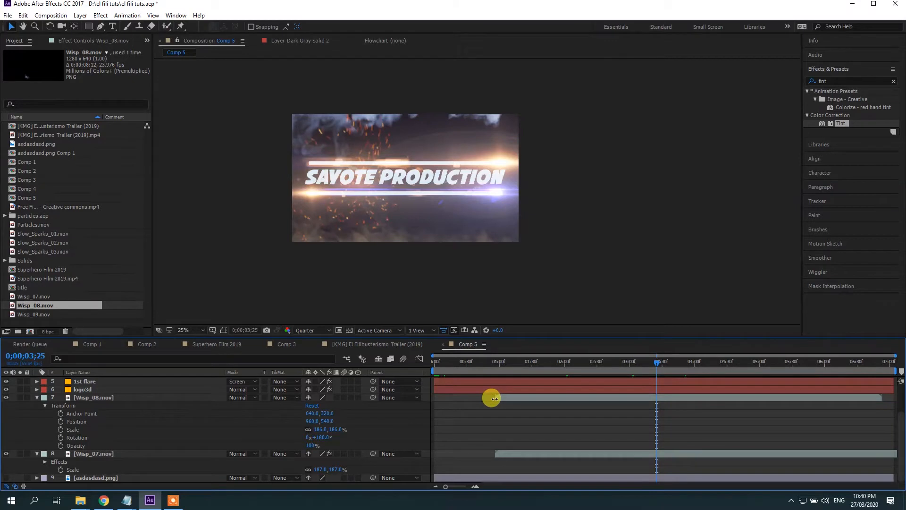
Trim the start of the Wisp_08.mov layer and slide it to begin at 0;00;00;56, in line with Wisp_07.mov.
left_click_drag(492, 399, 522, 403)
left_click(530, 402)
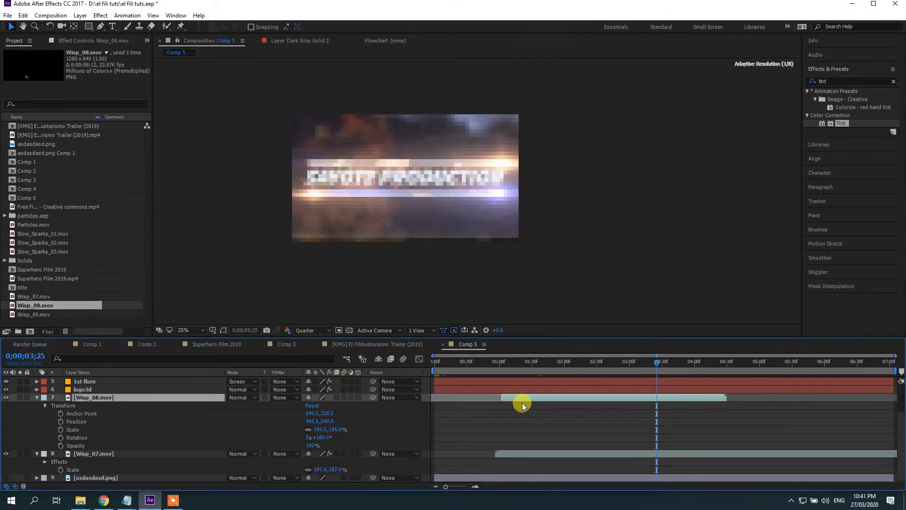
left_click(495, 362)
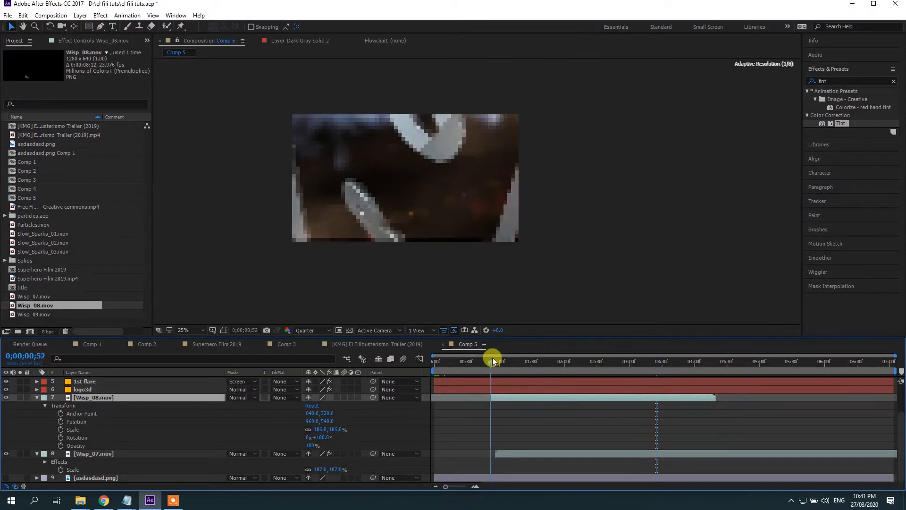
left_click_drag(509, 397, 512, 396)
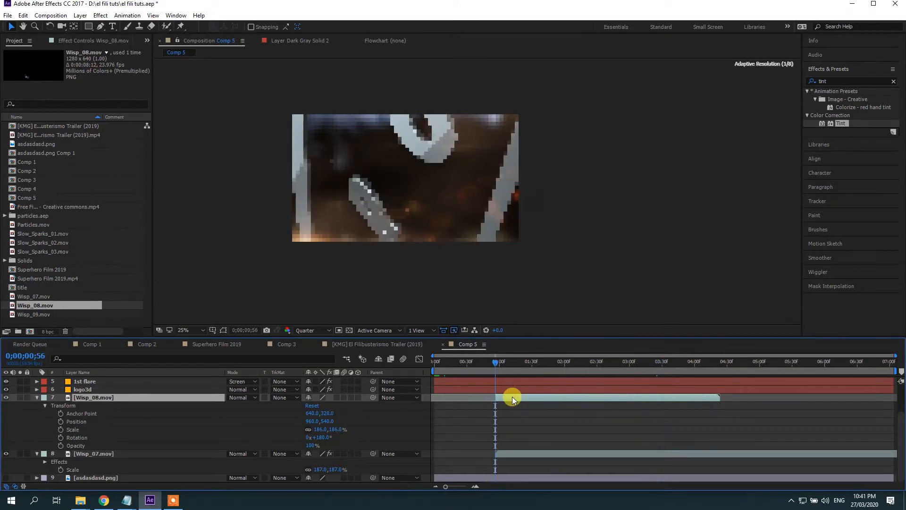
left_click_drag(499, 362, 530, 402)
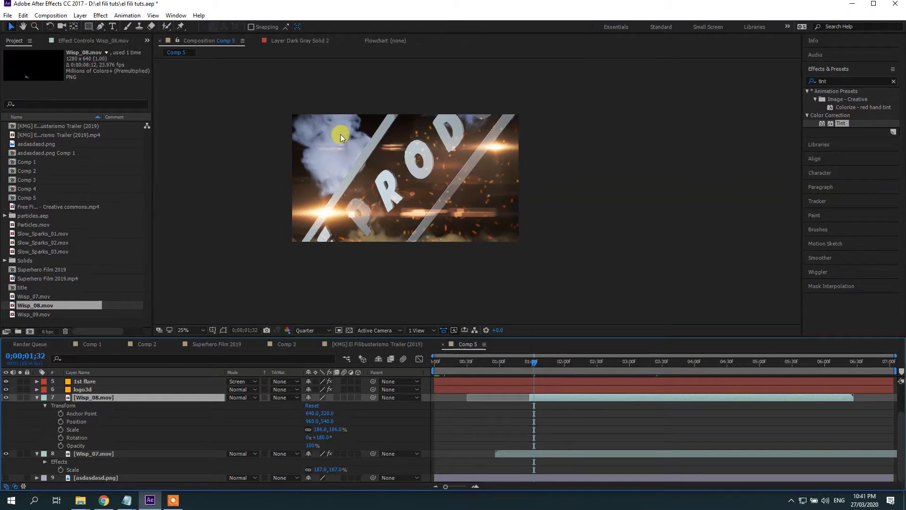
left_click_drag(530, 375, 585, 372)
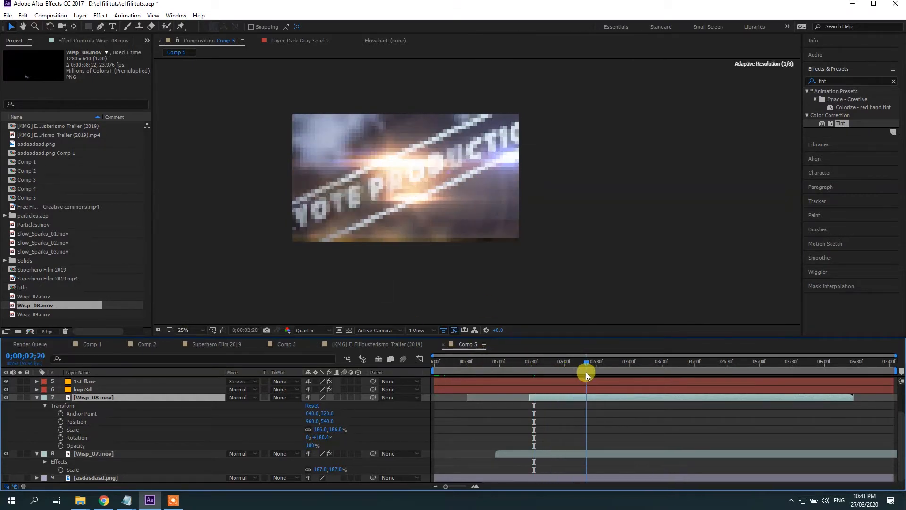
mouse_move(529, 397)
left_mouse_down()
mouse_move(584, 395)
mouse_move(521, 396)
left_mouse_up()
left_click(498, 361)
left_click_drag(498, 360, 496, 366)
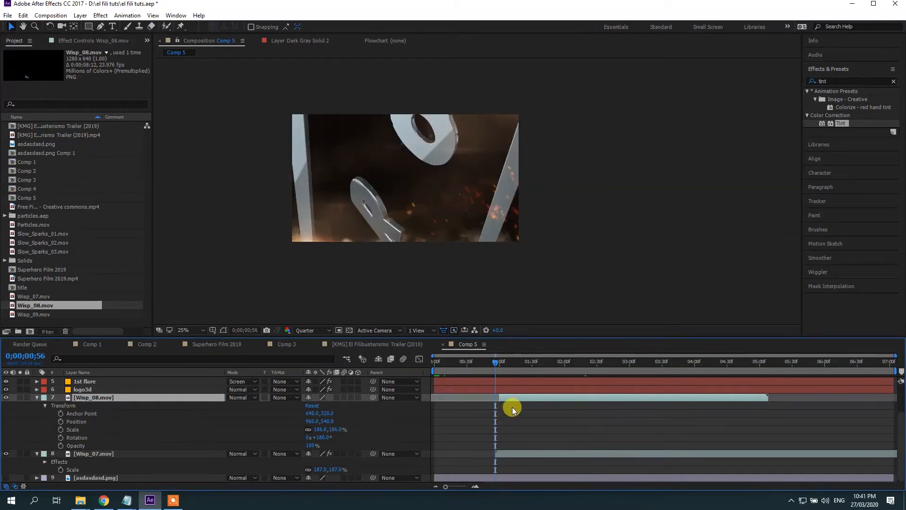
left_click_drag(546, 398, 533, 399)
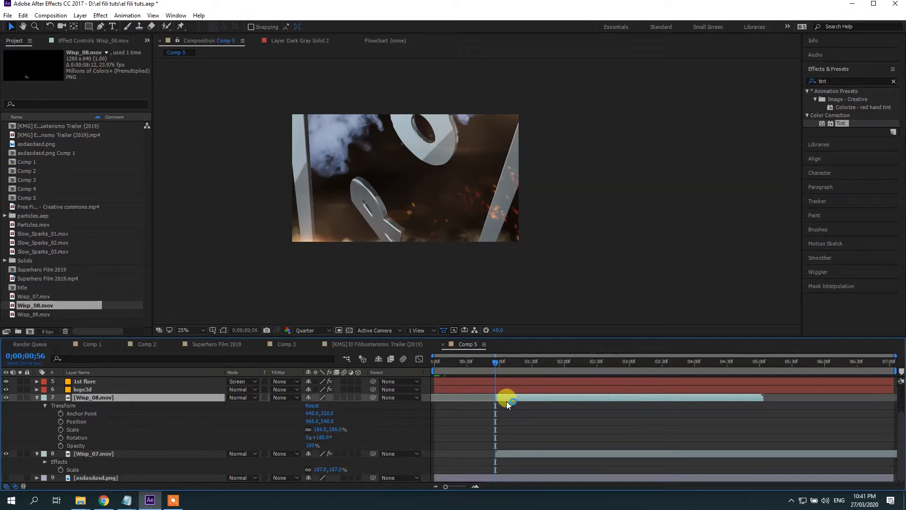
left_click_drag(503, 357, 588, 364)
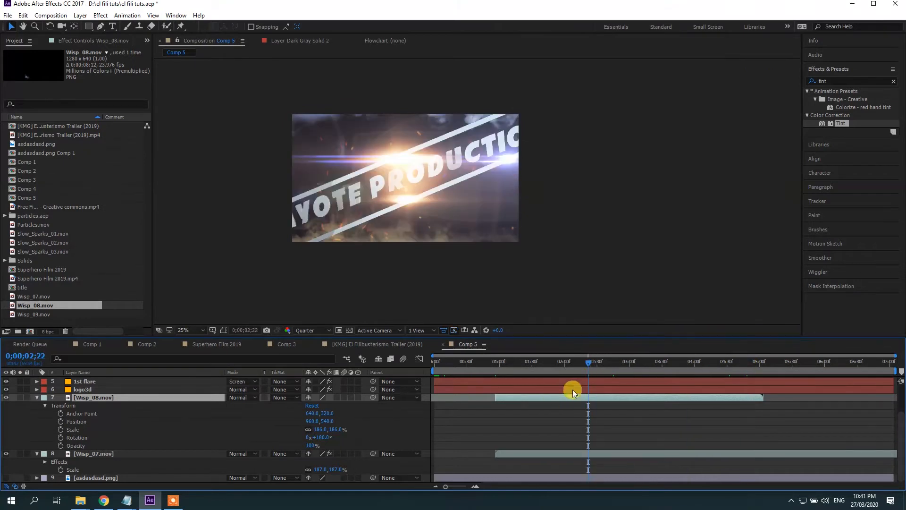
Copy the orange Tint effect from the Wisp_07.mov layer to the Wisp_08.mov layer and preview the tinted wisps.
left_click(842, 124)
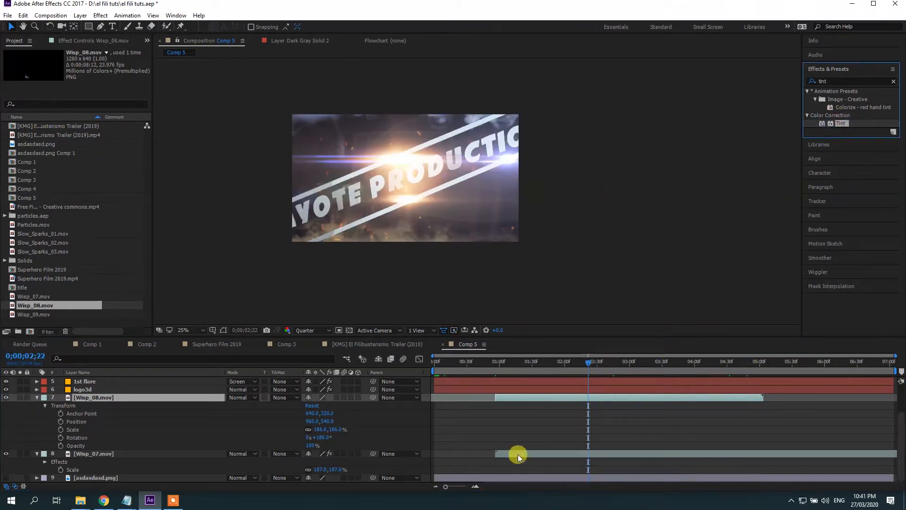
left_click(517, 454)
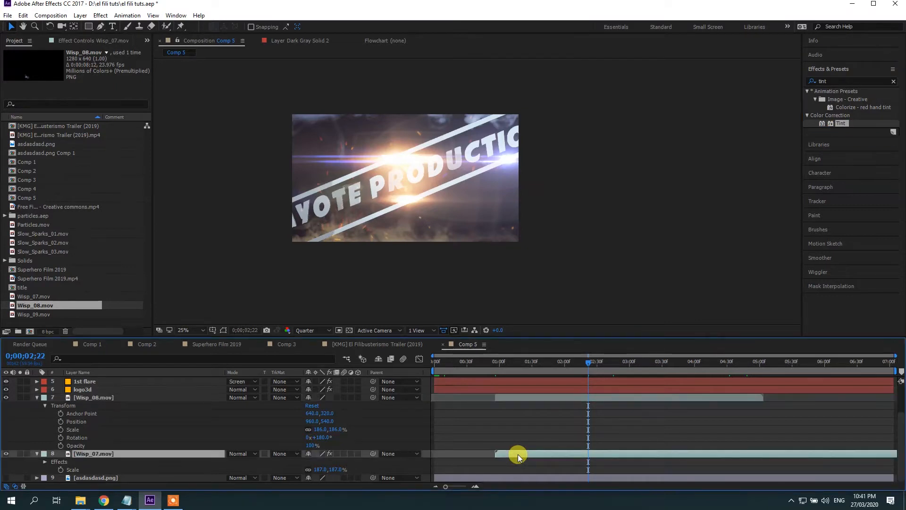
left_click(85, 40)
left_click(21, 61)
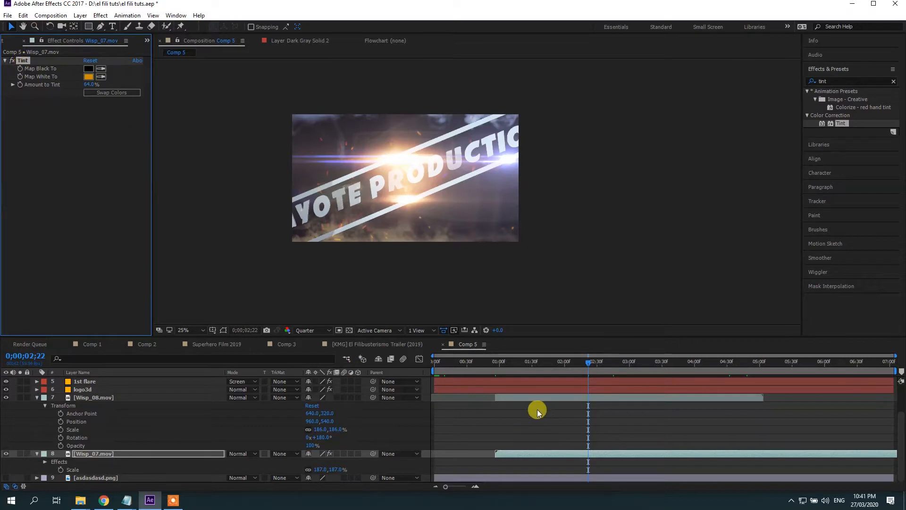
left_click(526, 397)
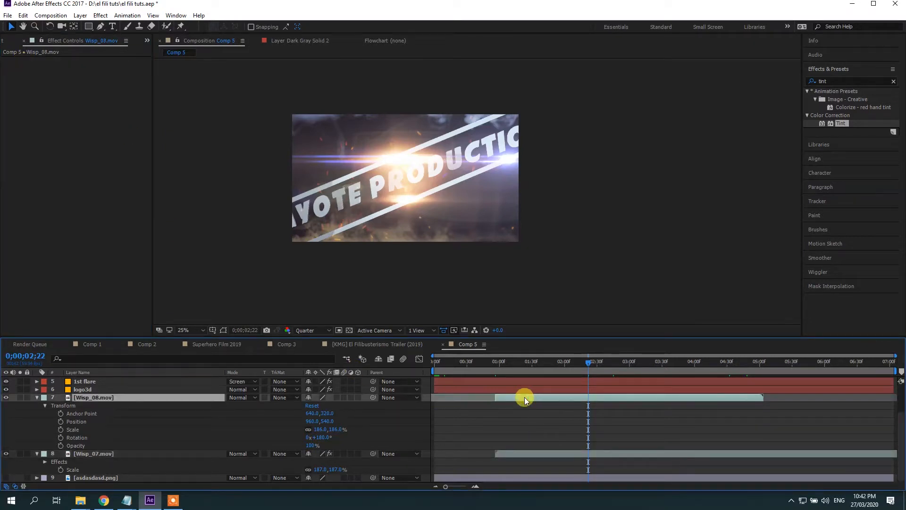
key("ctrl+v")
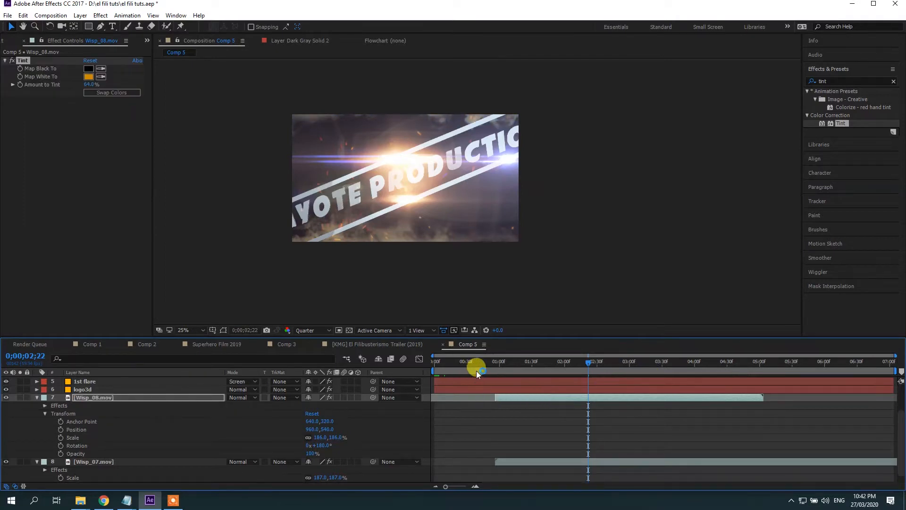
left_click_drag(493, 367, 565, 384)
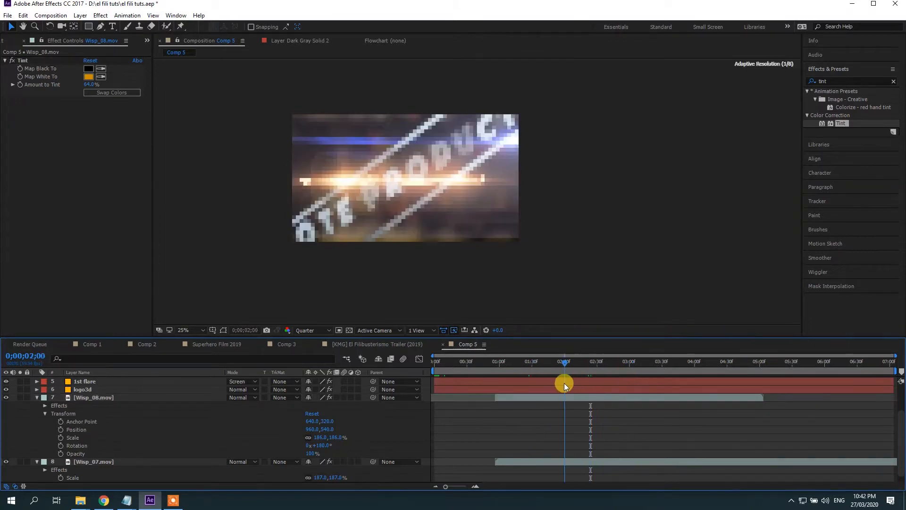
Compare the smoke and lighting around the El Filibusterismo trailer title with the wisps around the Comp 5 logo.
left_click(373, 344)
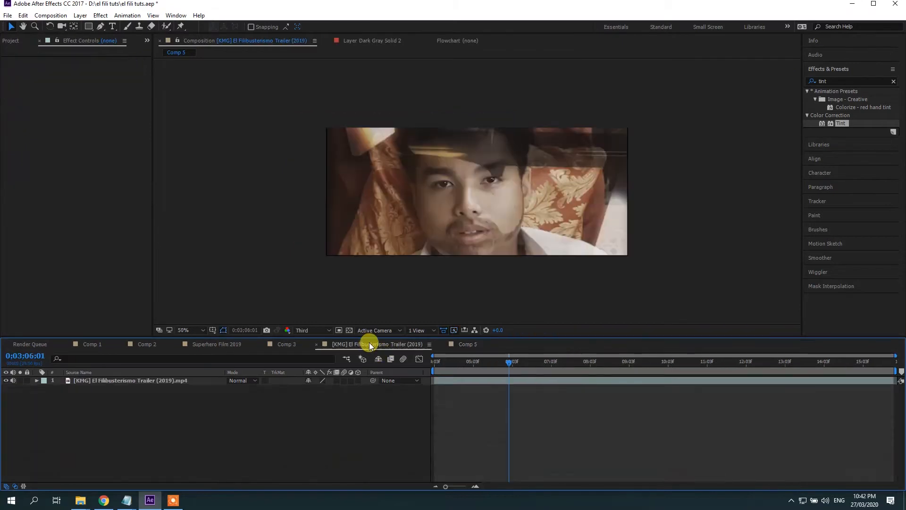
left_click_drag(521, 372, 605, 367)
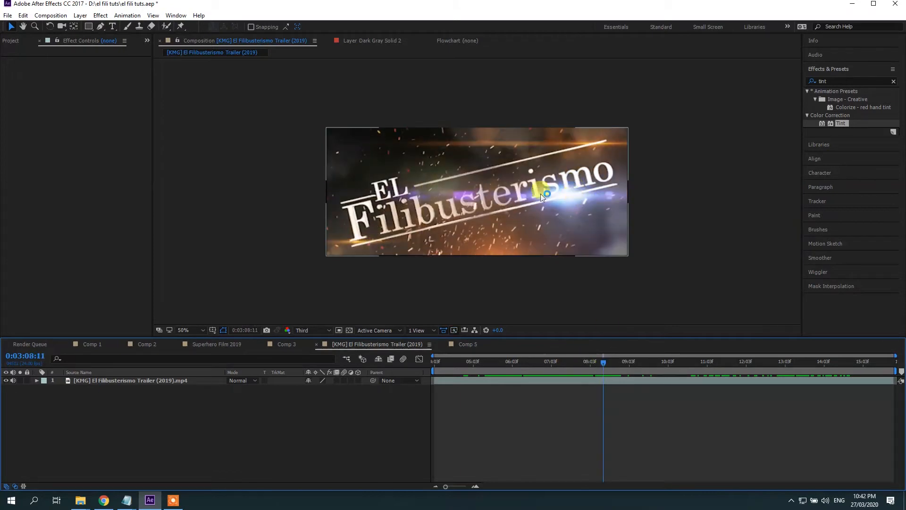
left_click(349, 330)
left_click(286, 344)
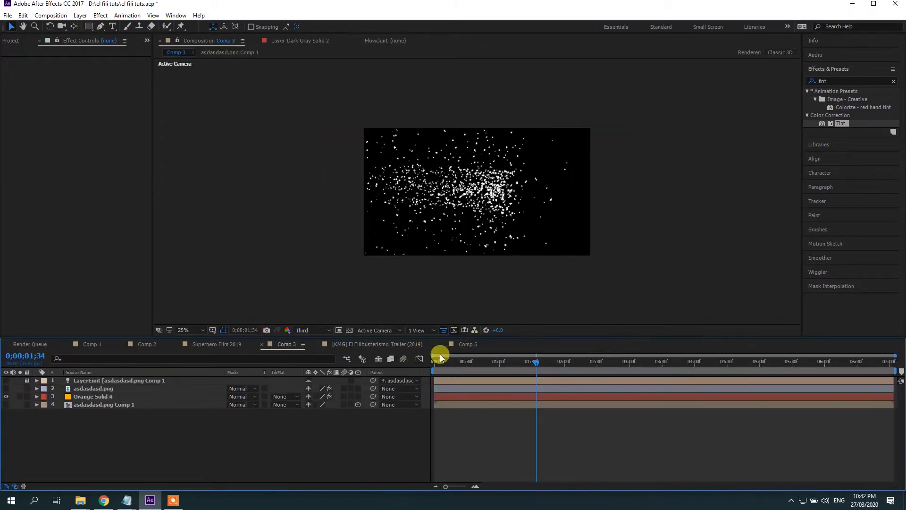
left_click(467, 345)
left_click_drag(576, 365, 628, 381)
left_click(670, 374)
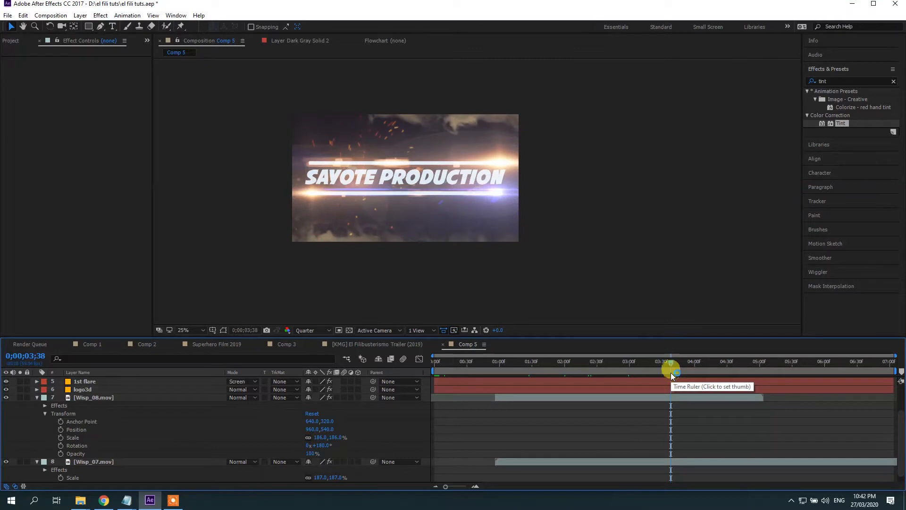
left_click(701, 364)
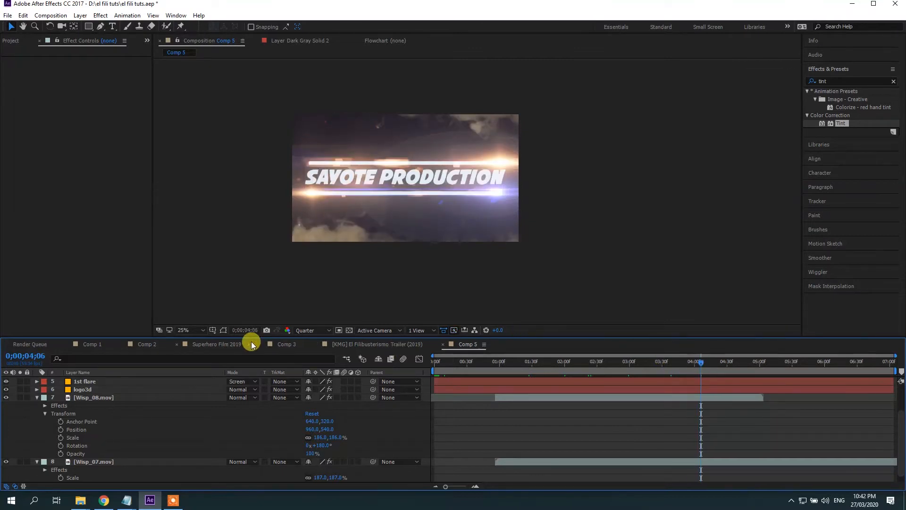
left_click(378, 344)
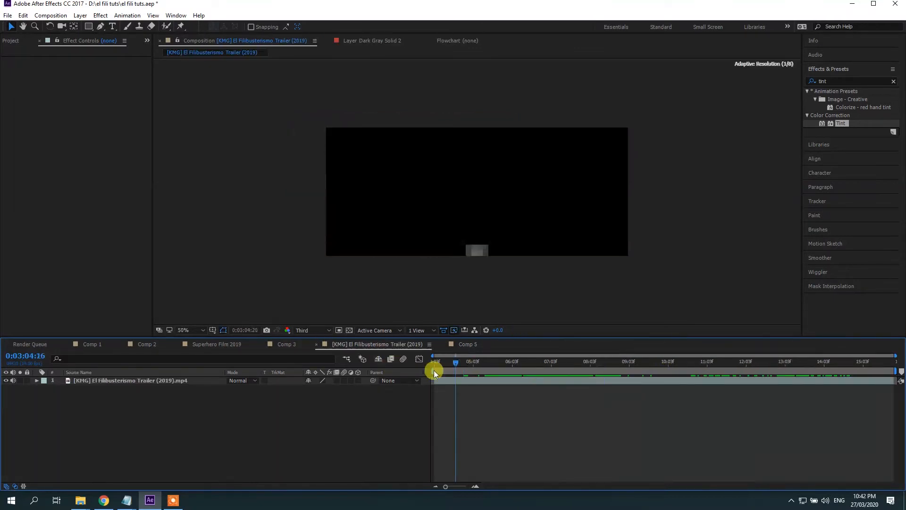
left_click(504, 363)
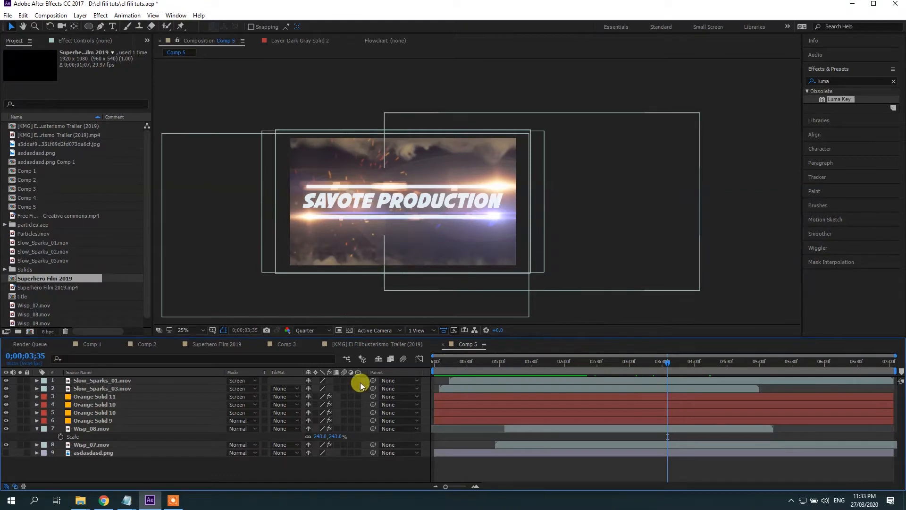
Examine how the El Filibusterismo trailer shows film footage behind the opening of its title animation.
left_click(361, 344)
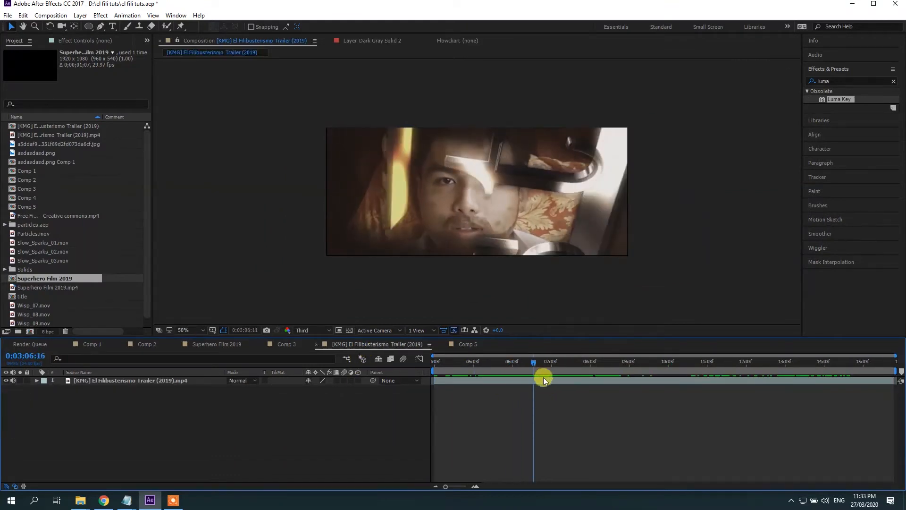
left_click(522, 362)
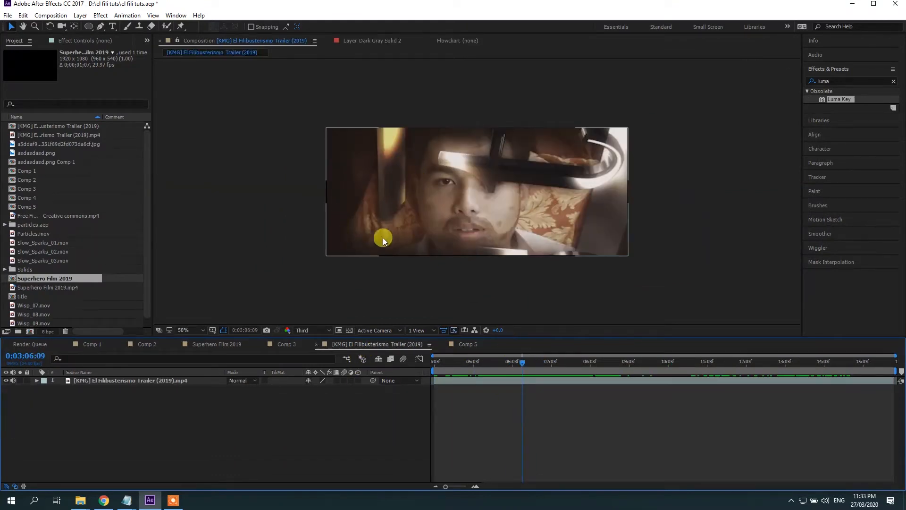
left_click_drag(455, 362, 448, 382)
Add the Superhero Film 2019 composition to Comp 5 at 0;00;00;00, between the Wisp_07.mov and asdasdasd.png layers.
left_click(474, 345)
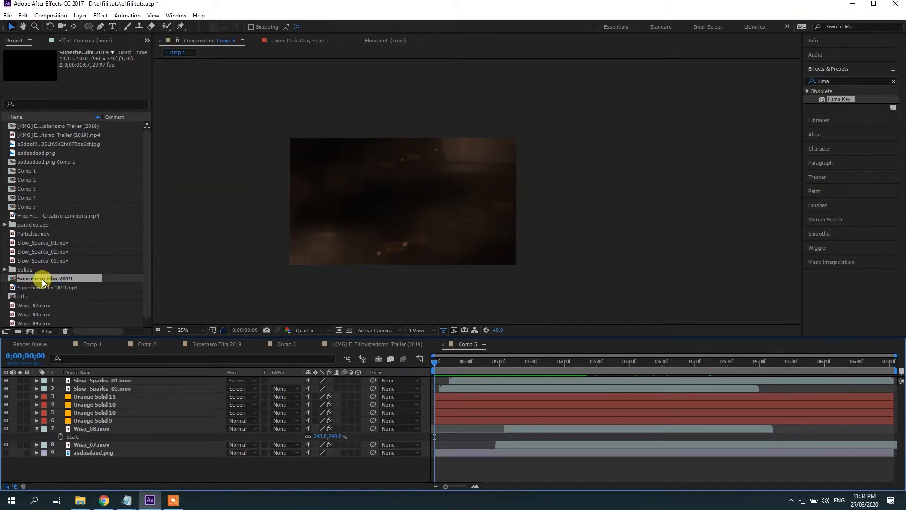
left_click_drag(38, 278, 414, 202)
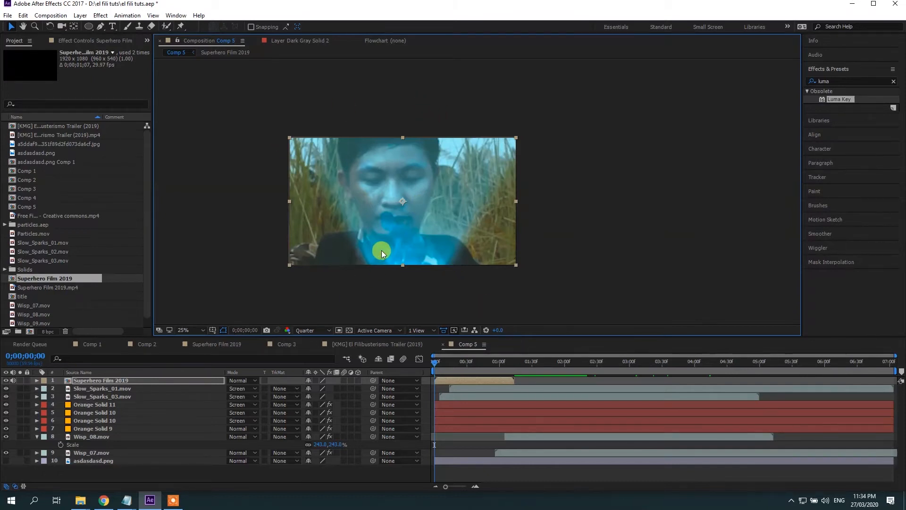
left_click_drag(102, 381, 109, 452)
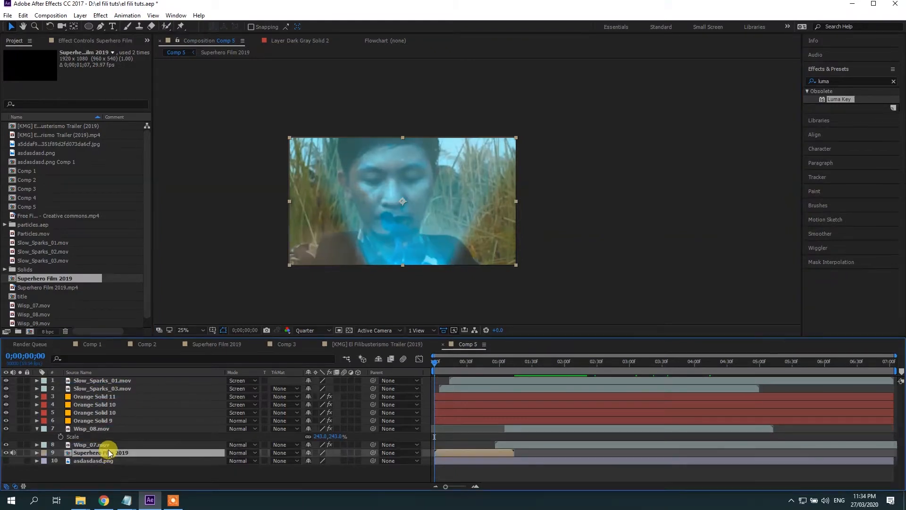
Time-stretch the Superhero Film 2019 layer with a stretch factor of 200 and preview the slowed footage.
right_click(452, 455)
mouse_move(489, 132)
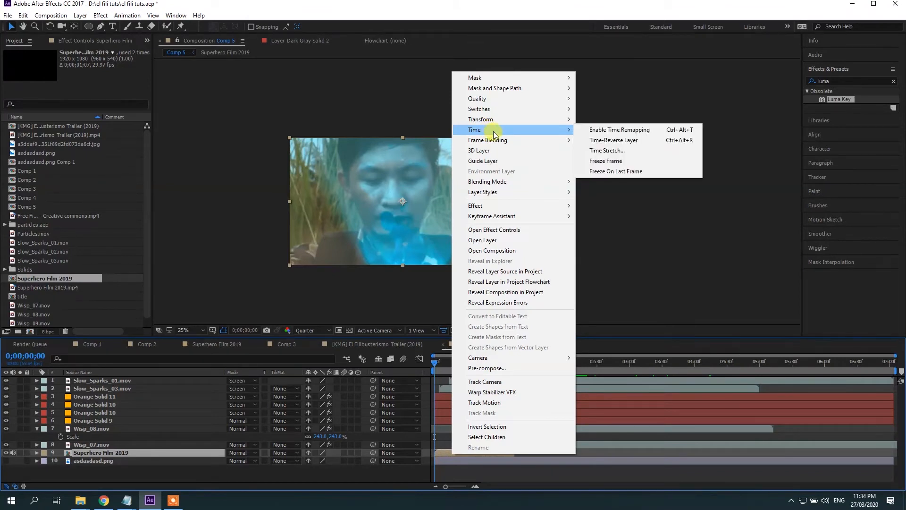
mouse_move(539, 130)
left_click(621, 151)
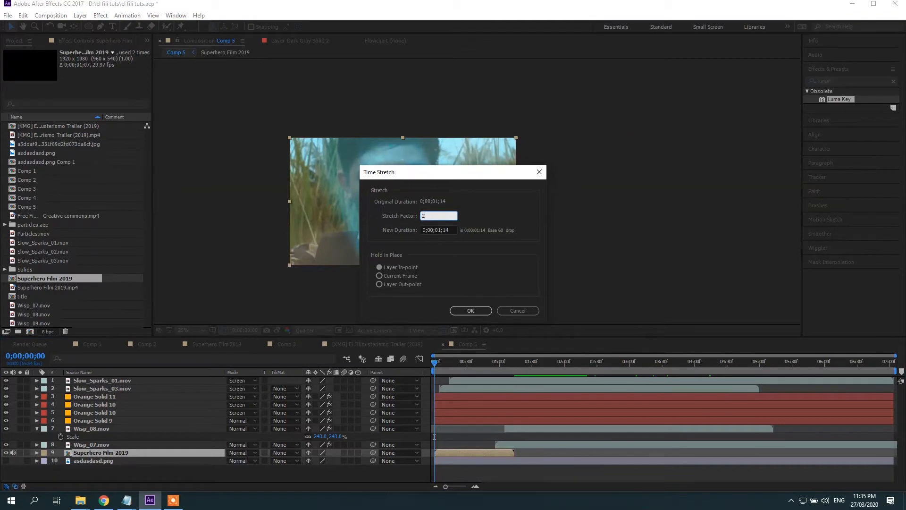
type("200")
key("Return")
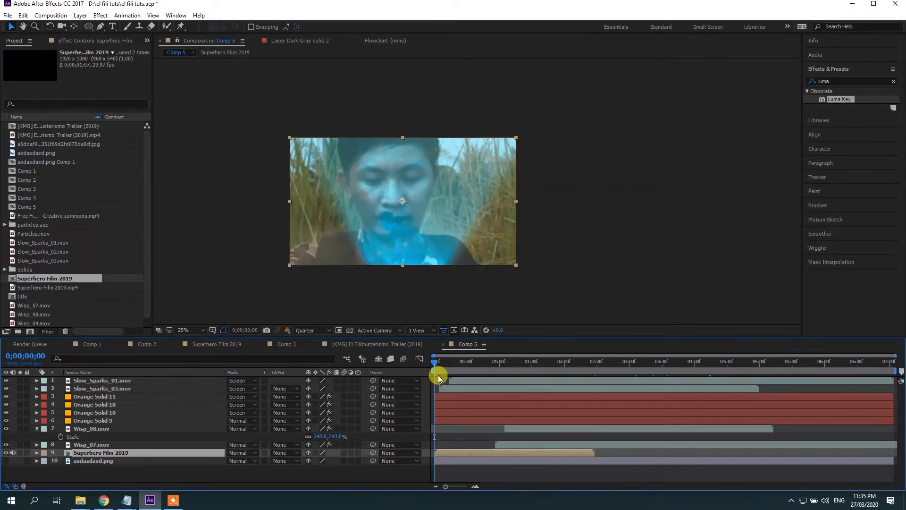
left_click_drag(439, 362, 435, 381)
Mask the Superhero Film 2019 layer with a small ellipse over the face near the frame's centre, and preview it with the logo.
left_click(88, 26)
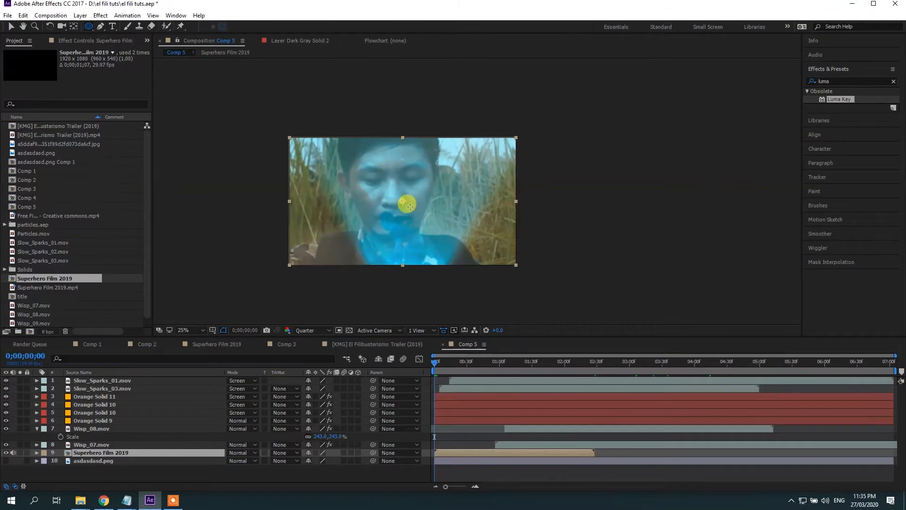
left_click_drag(301, 149, 475, 243)
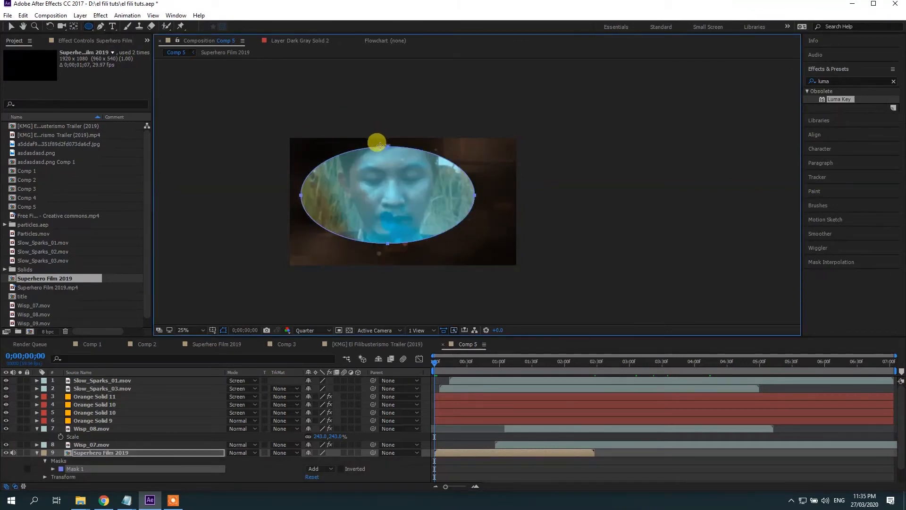
key("ctrl+z")
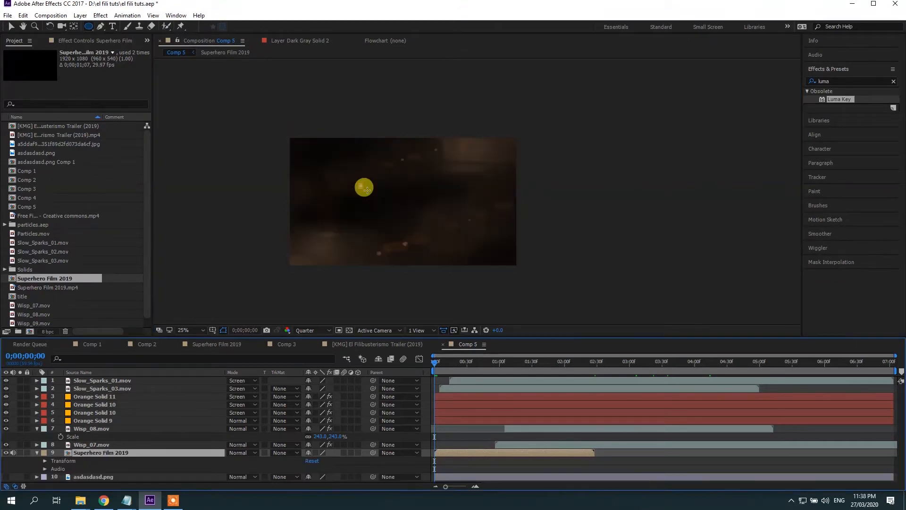
left_click_drag(362, 186, 435, 227)
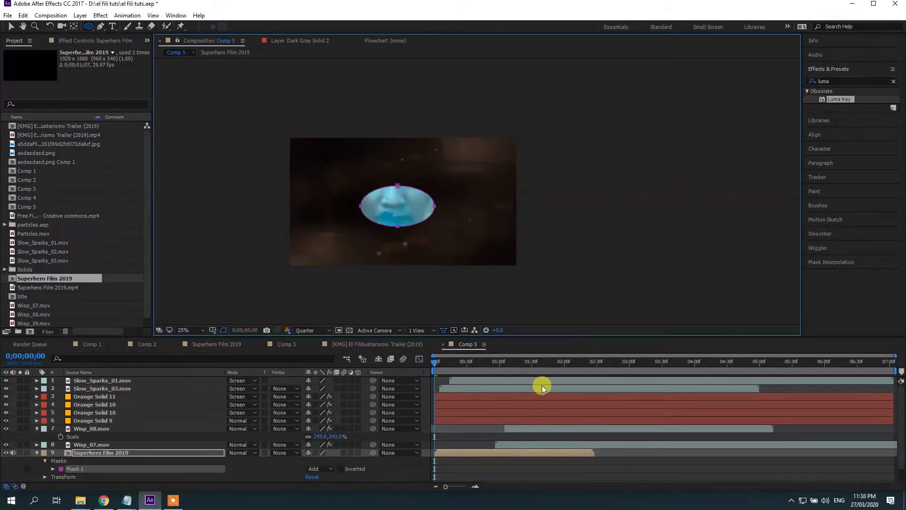
scroll(177, 402, "down", 1)
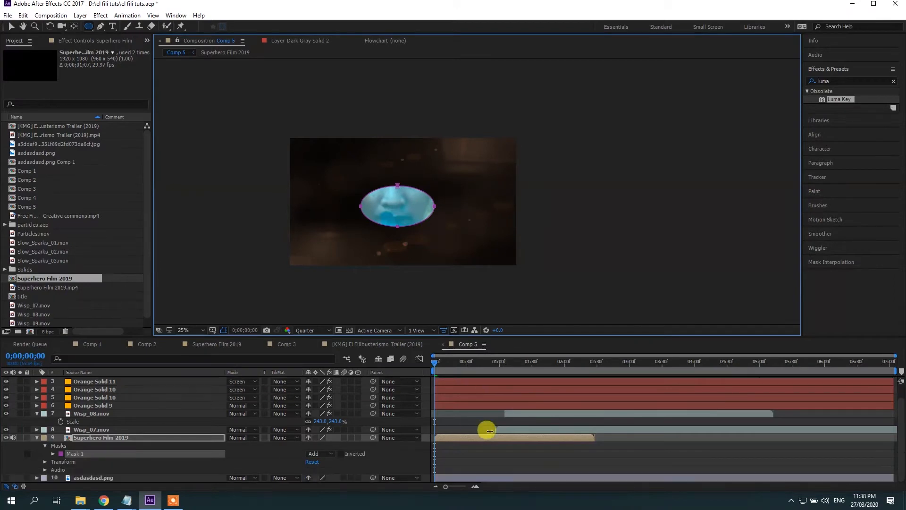
left_click(516, 367)
left_click_drag(514, 366, 538, 415)
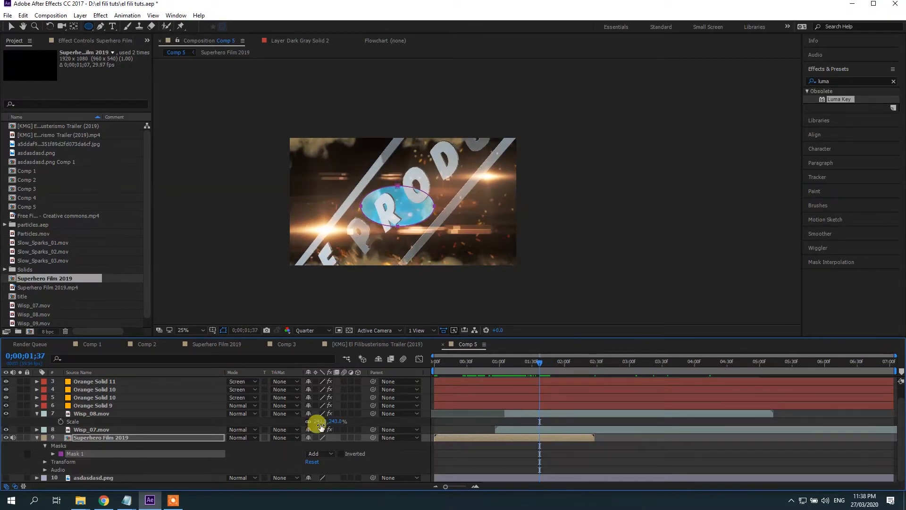
Keyframe Mask 1's path and feather on the Superhero Film 2019 layer at 0;00;01;37, with a feather of 223 pixels.
left_click(54, 454)
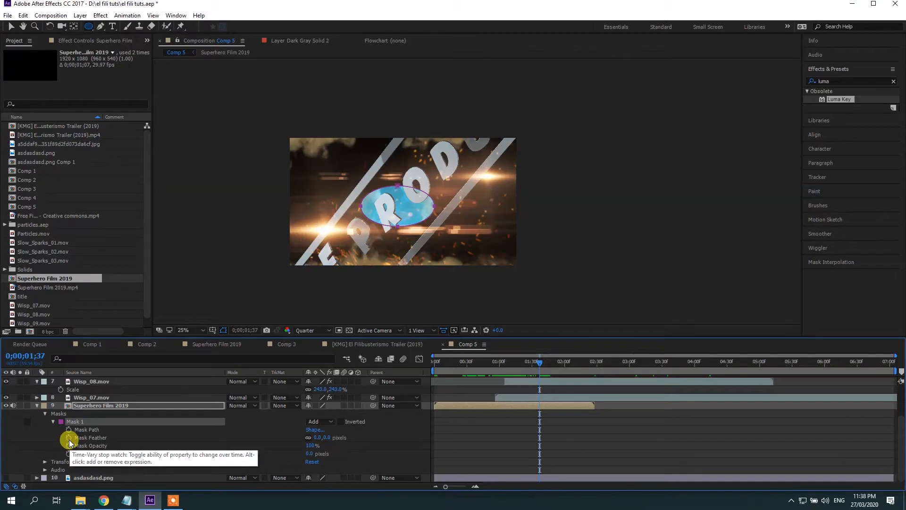
left_click(69, 437)
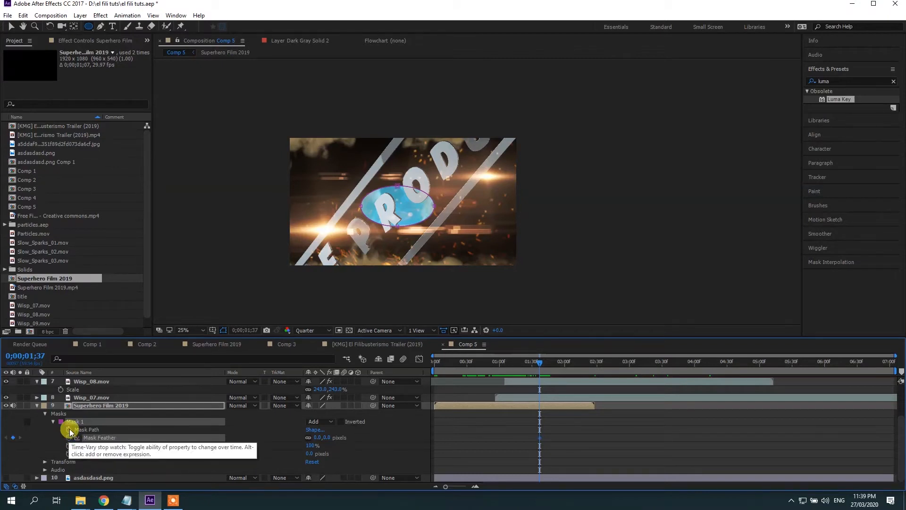
left_click(70, 430)
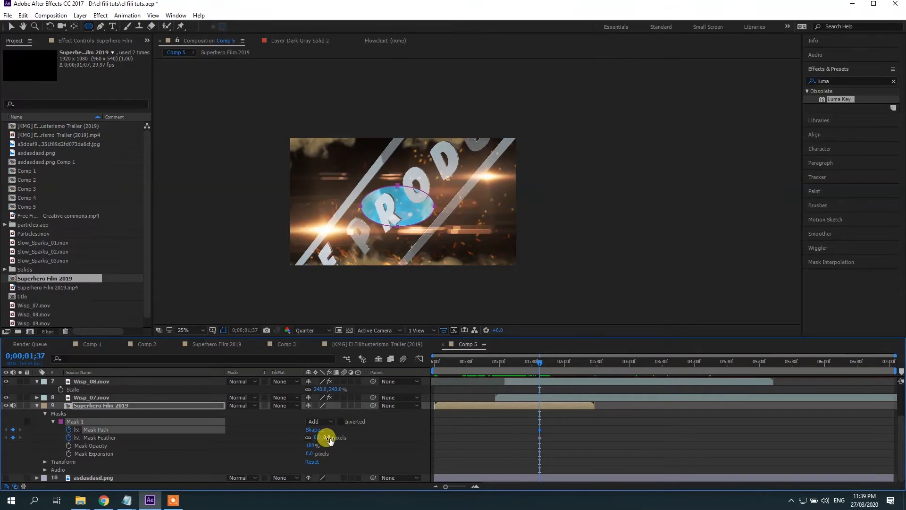
left_click_drag(329, 437, 437, 439)
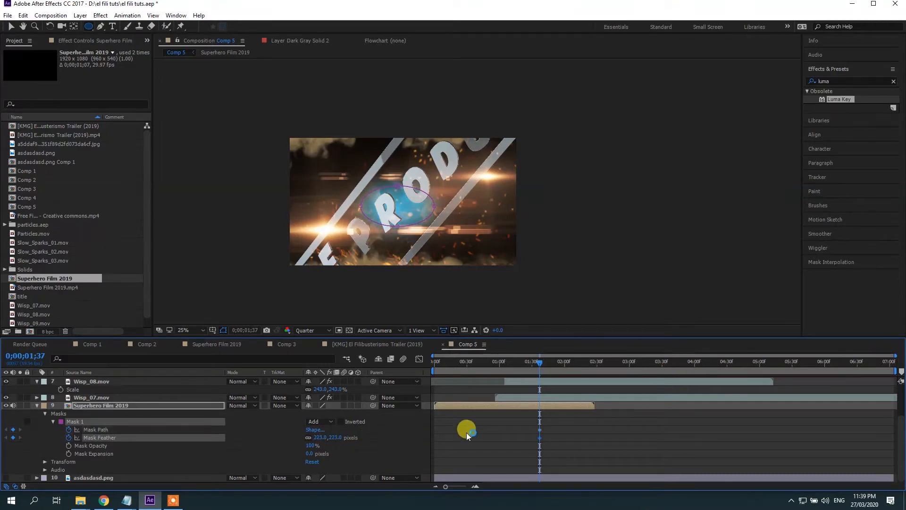
left_click(468, 432)
left_click(564, 409)
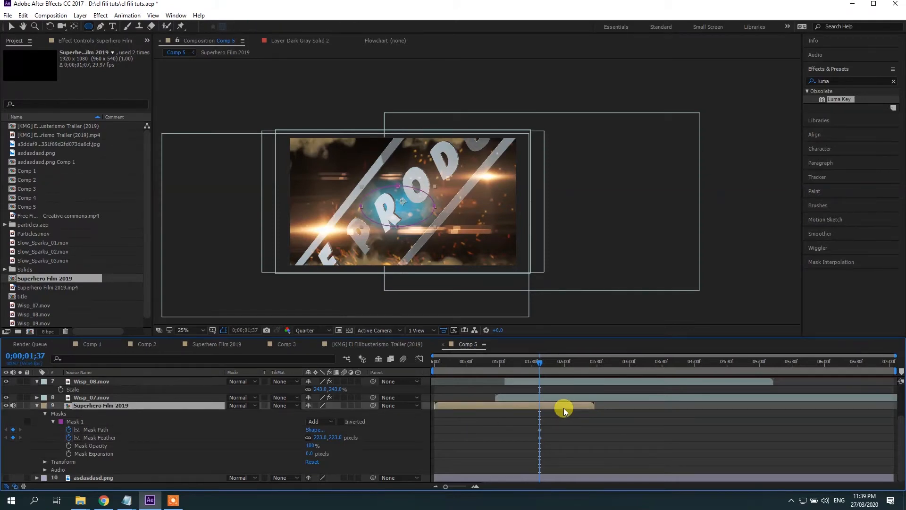
left_click(470, 443)
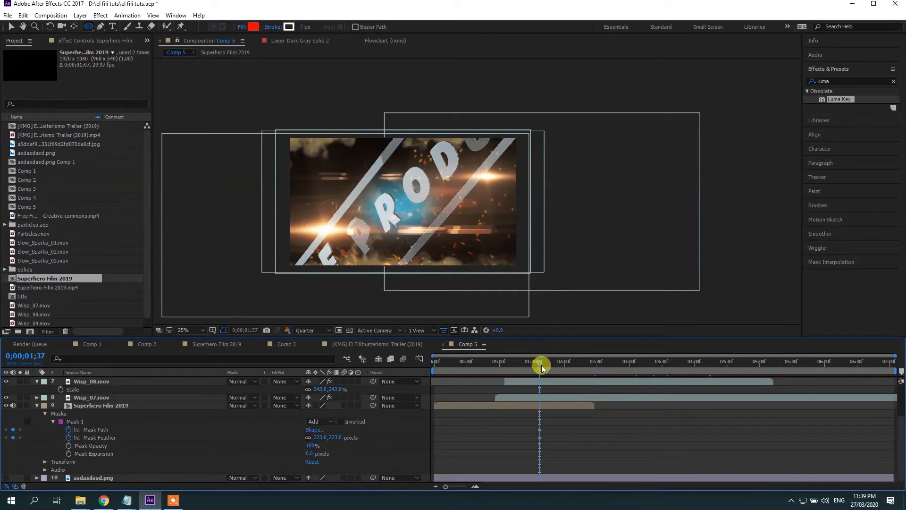
Keyframe a larger Mask 1 ellipse at 0;00;00;00, scaling it up to cover nearly the whole frame.
left_click_drag(541, 364, 435, 373)
left_click(454, 409)
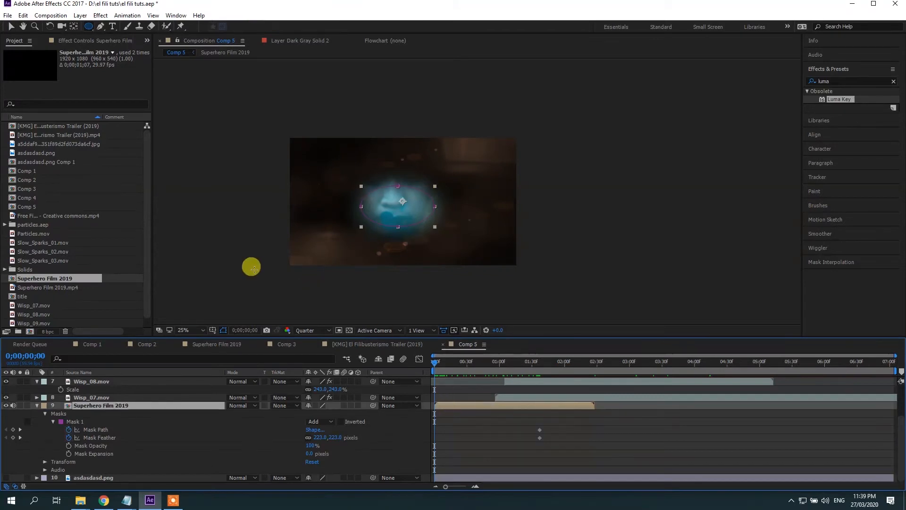
left_click(10, 27)
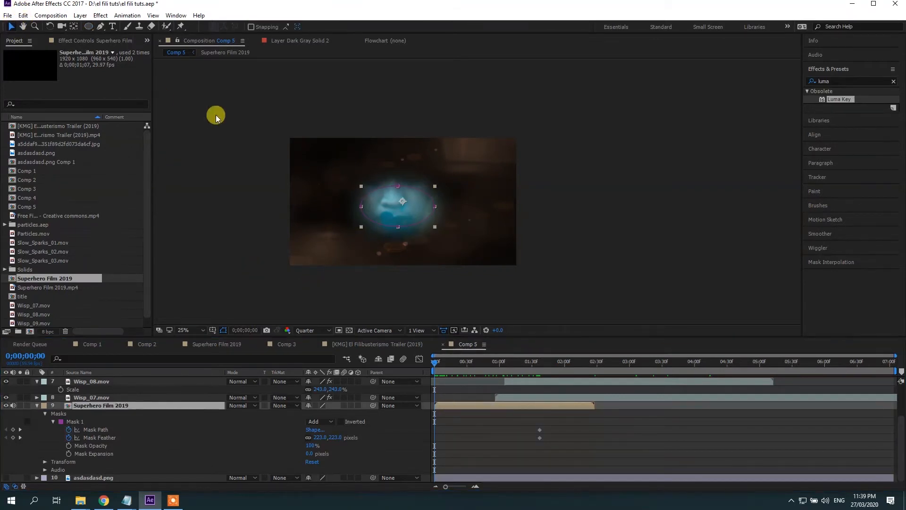
double_click(398, 189)
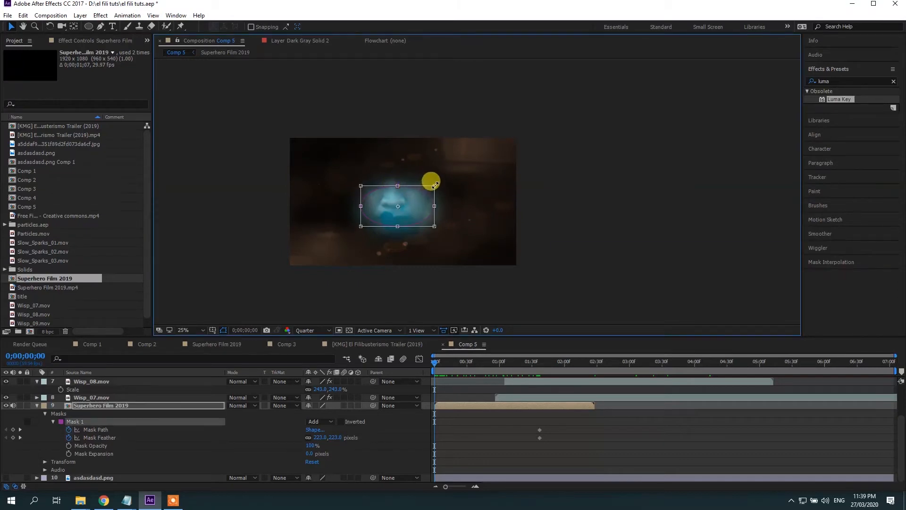
left_click_drag(434, 185, 505, 141)
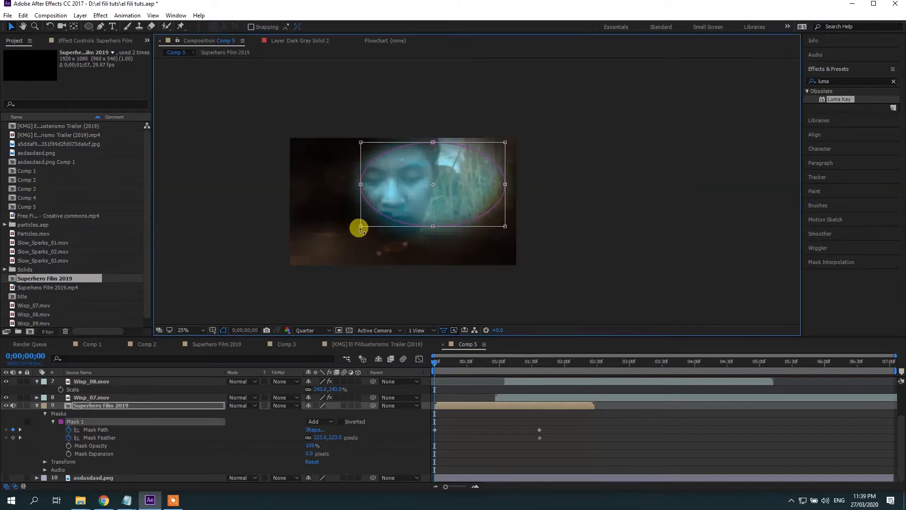
left_click_drag(360, 226, 294, 265)
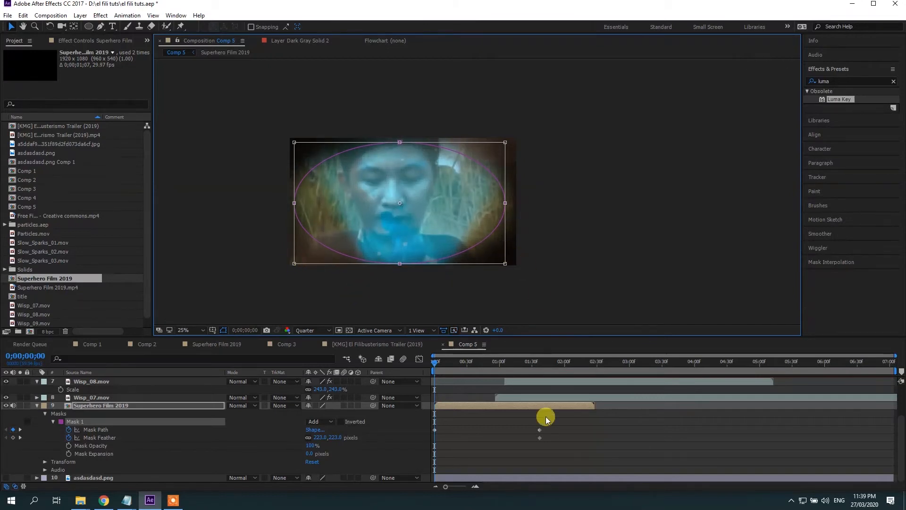
left_click(550, 438)
left_click(486, 407)
left_click(464, 413)
left_click(464, 407)
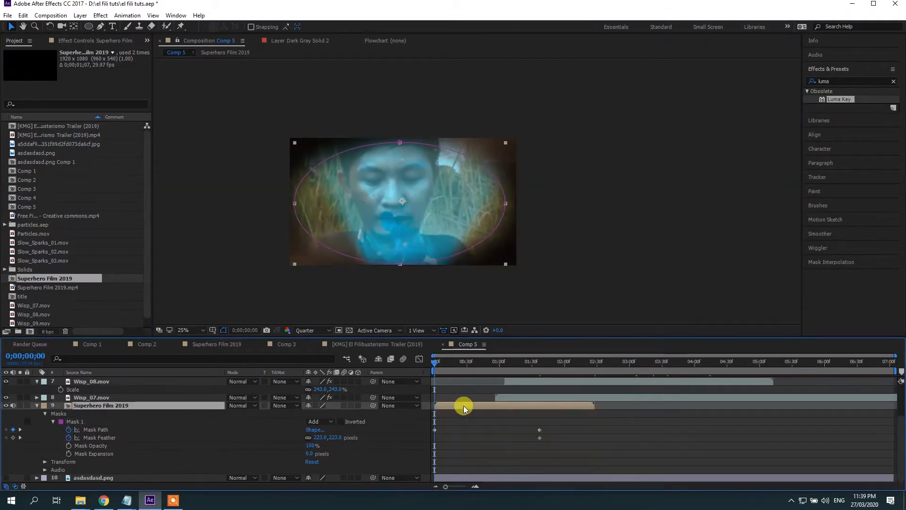
Extend the curve handles of the enlarged mask to reshape it into a rounded rectangle reaching towards the frame's corners.
left_click(505, 204)
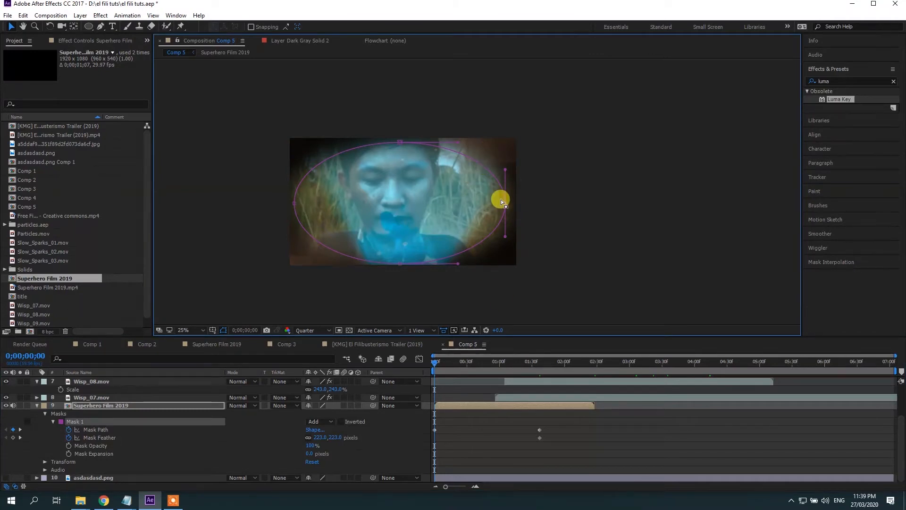
left_click_drag(504, 238, 506, 278)
left_click_drag(505, 170, 509, 142)
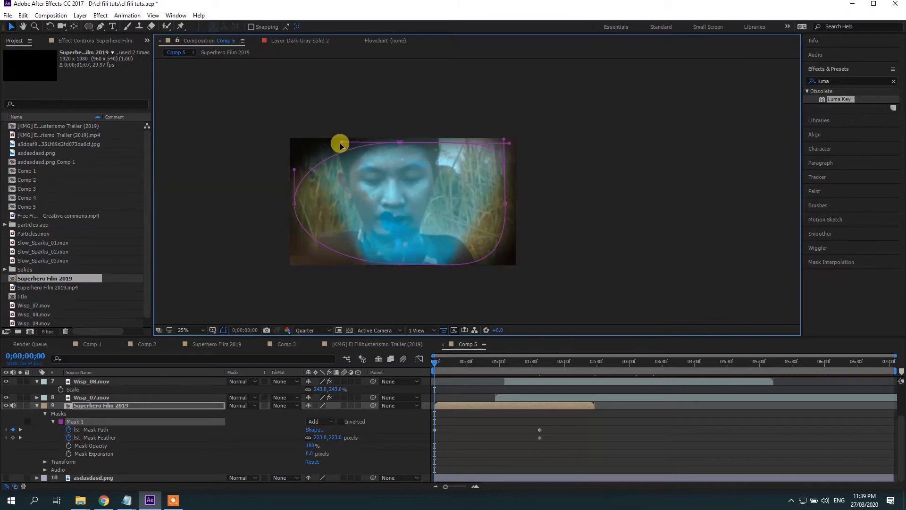
left_click_drag(340, 143, 295, 138)
left_click(293, 202)
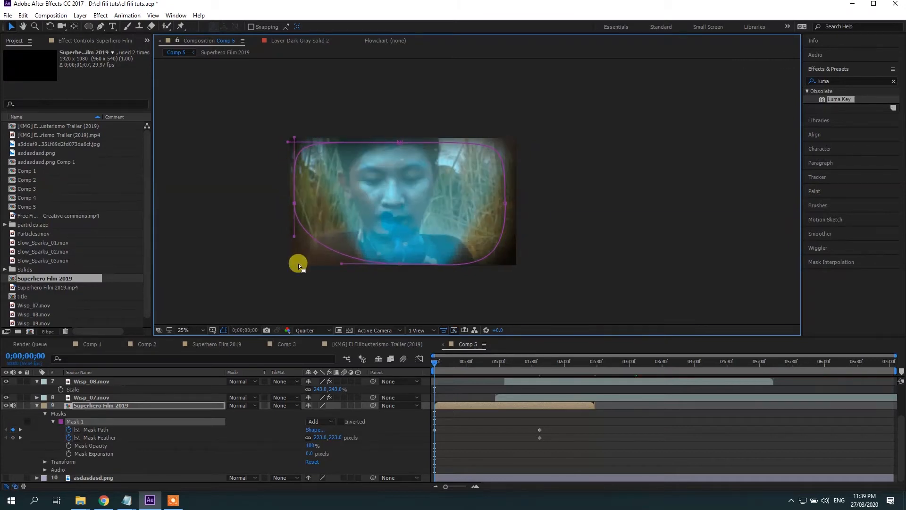
left_click_drag(293, 237, 298, 269)
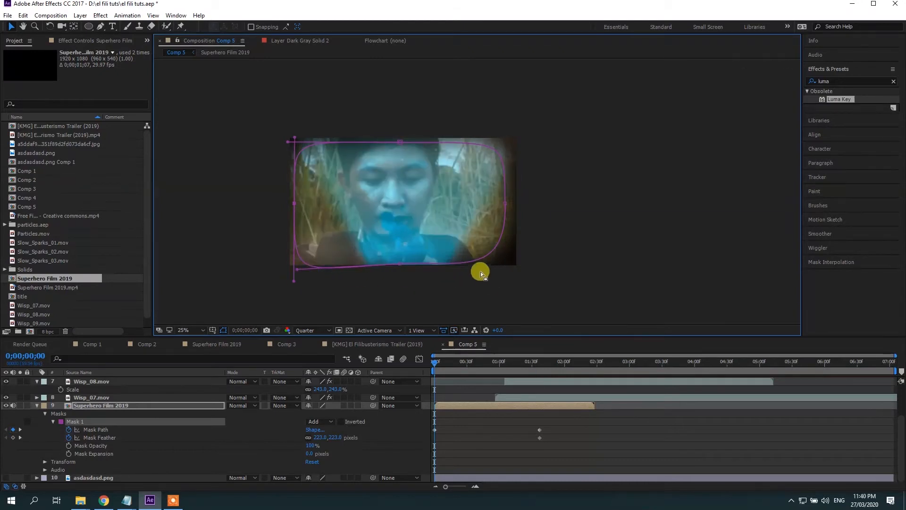
left_click(573, 421)
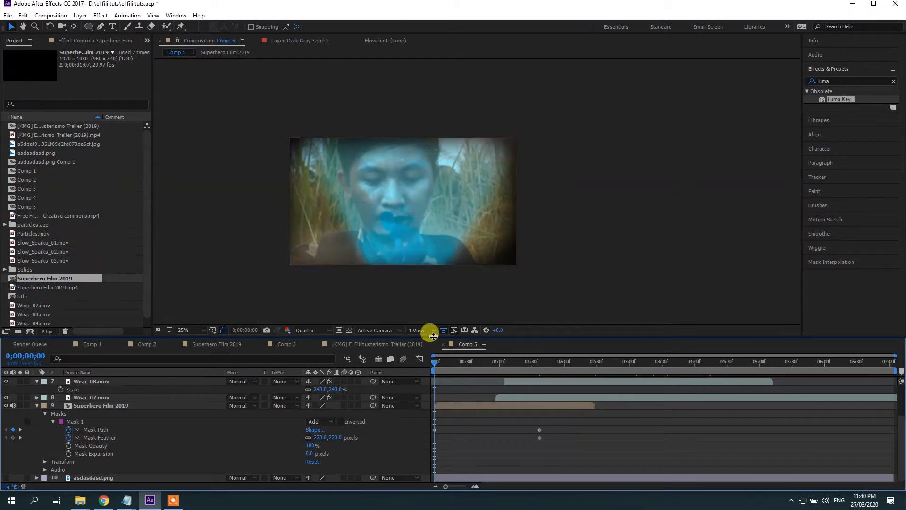
Preview the shrinking mask in Comp 5 and compare it with the footage behind the title in the El Filibusterismo trailer.
left_click_drag(438, 364, 487, 369)
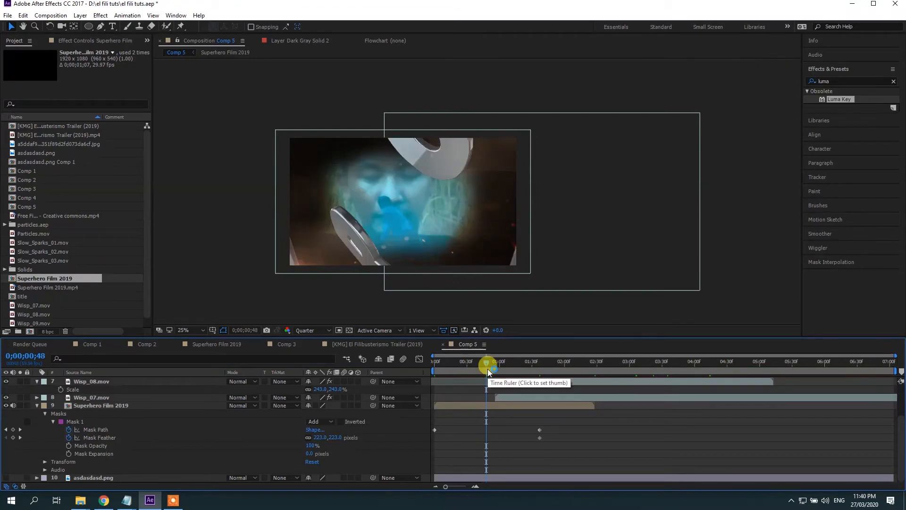
left_click(370, 345)
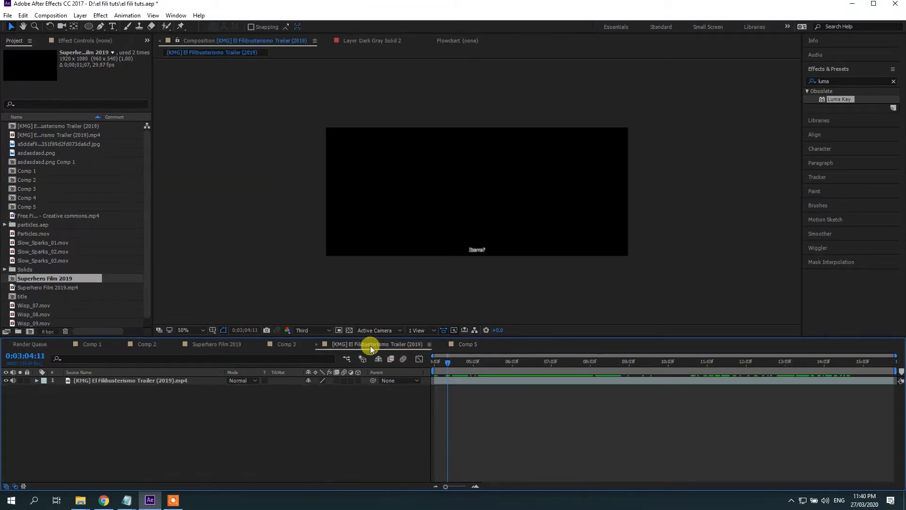
left_click_drag(447, 366, 547, 373)
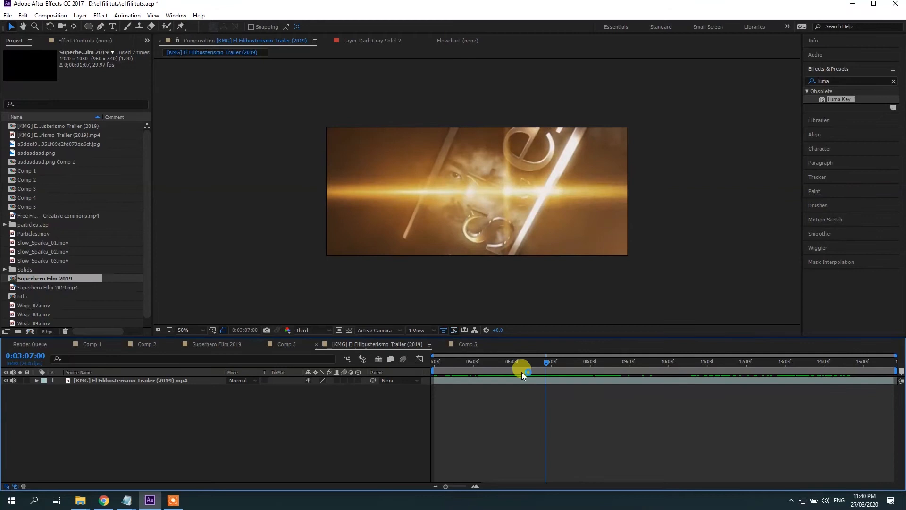
left_click(469, 344)
left_click_drag(487, 364, 437, 414)
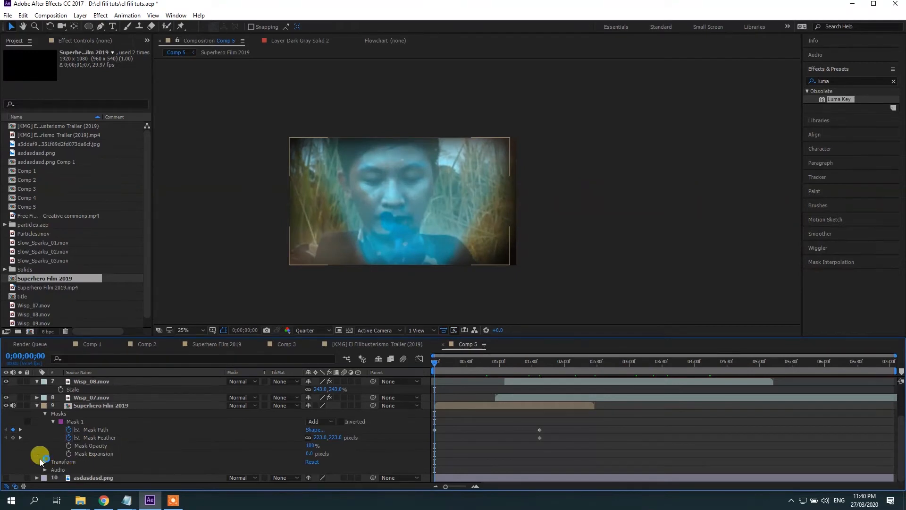
Fade out the Superhero Film 2019 layer with opacity keyframes of 100% at 0;00;00;47 and 0% at 0;00;01;56.
scroll(213, 440, "down", 2)
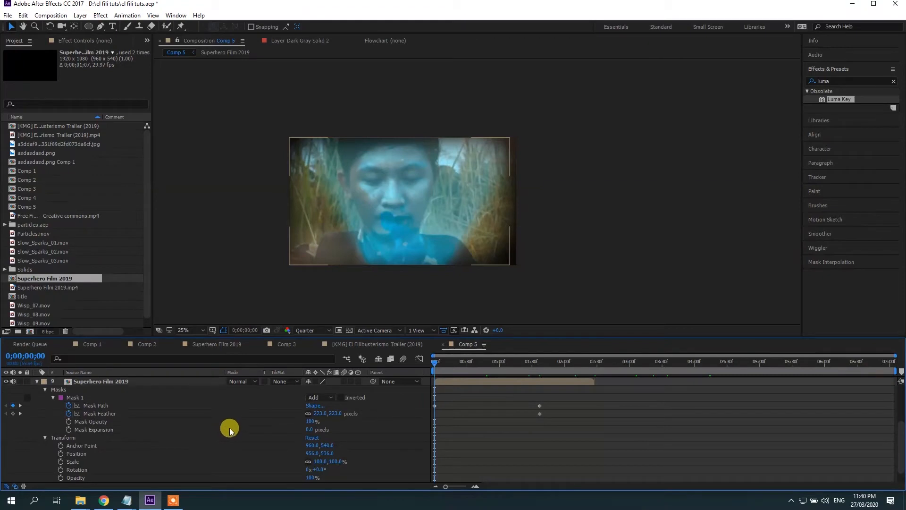
scroll(229, 427, "down", 1)
left_click_drag(432, 364, 485, 385)
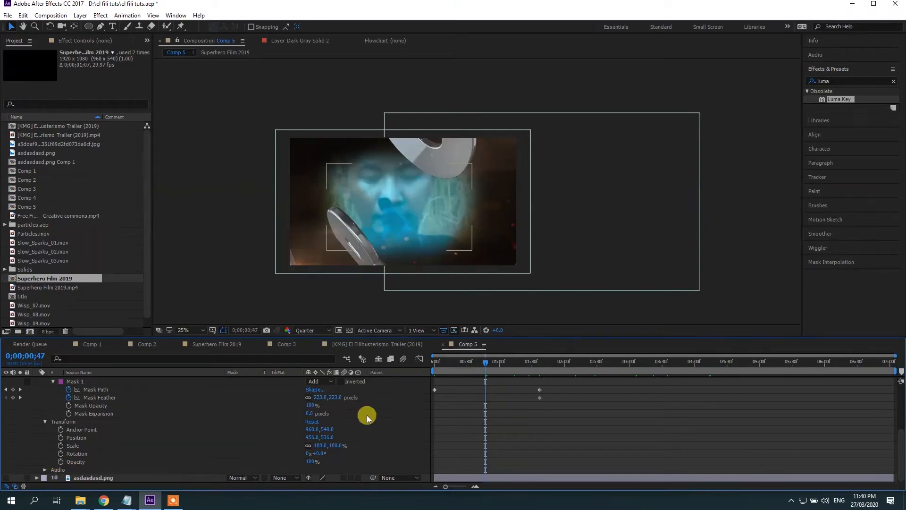
left_click(61, 462)
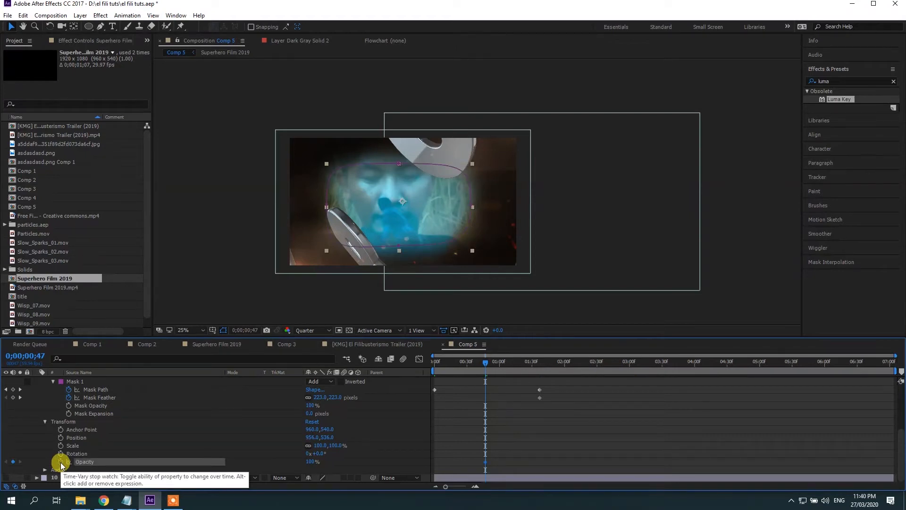
scroll(545, 401, "up", 2)
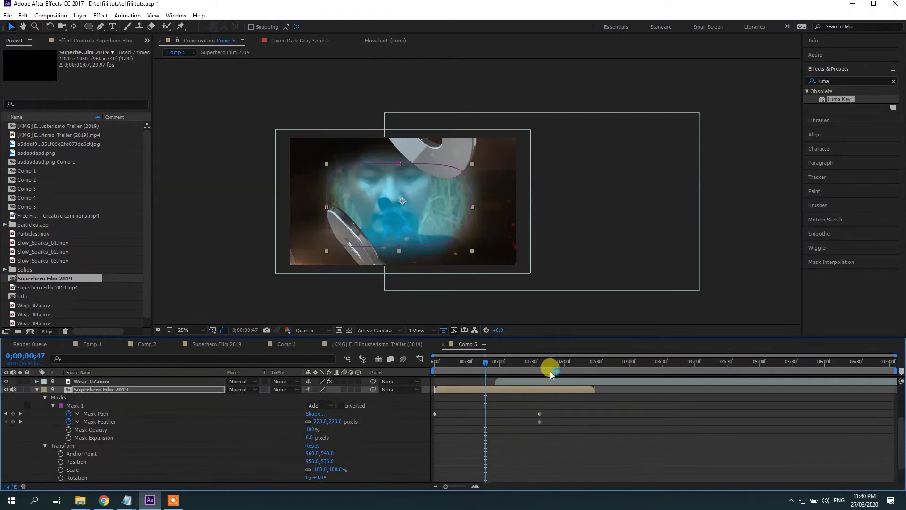
left_click_drag(551, 371, 560, 370)
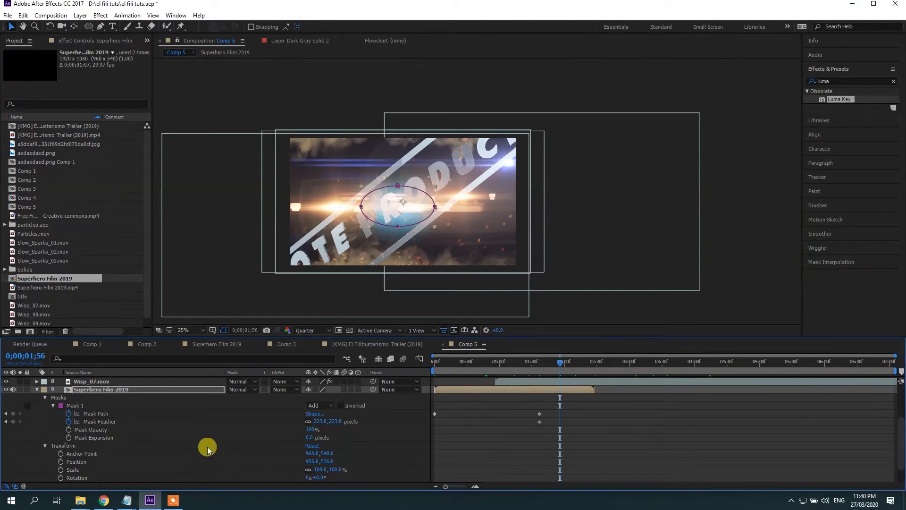
scroll(251, 456, "down", 1)
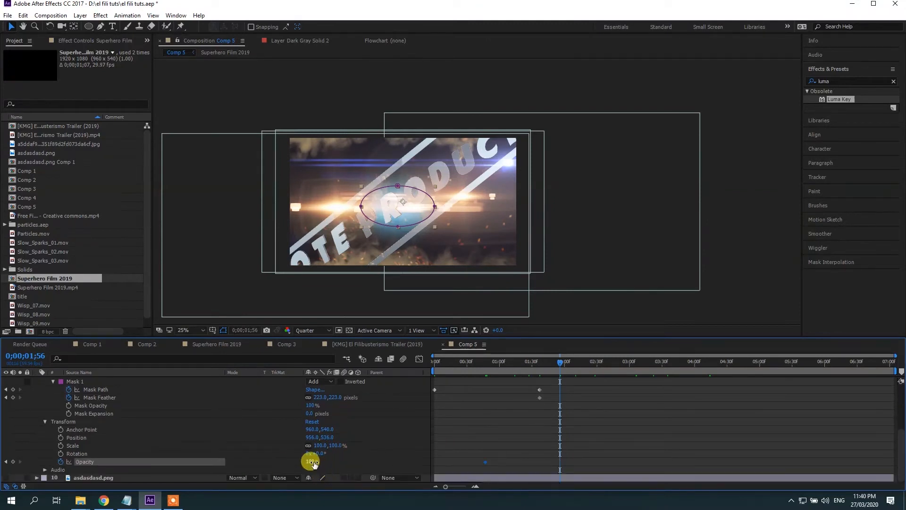
left_click_drag(313, 463, 157, 453)
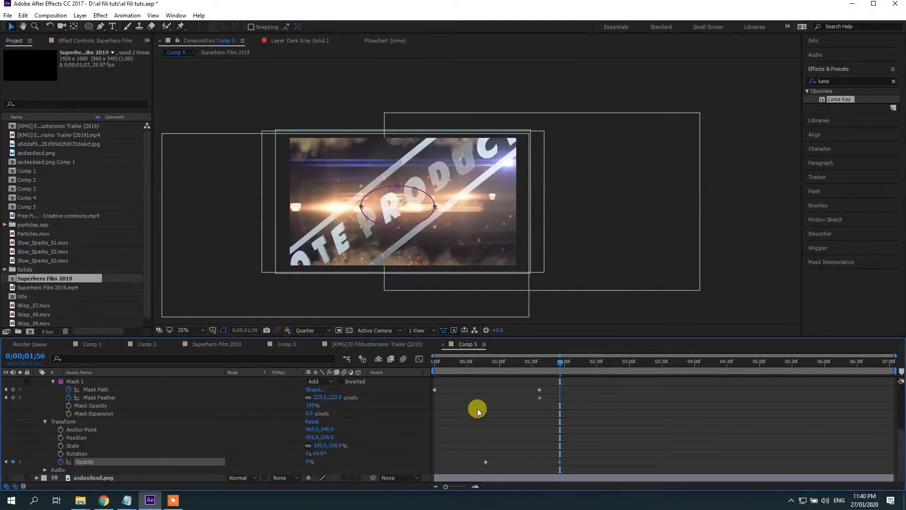
Make the Superhero Film 2019 layer in Comp 5 a 3D layer, with the current time at 0;00;00;00.
left_click_drag(547, 371, 421, 378)
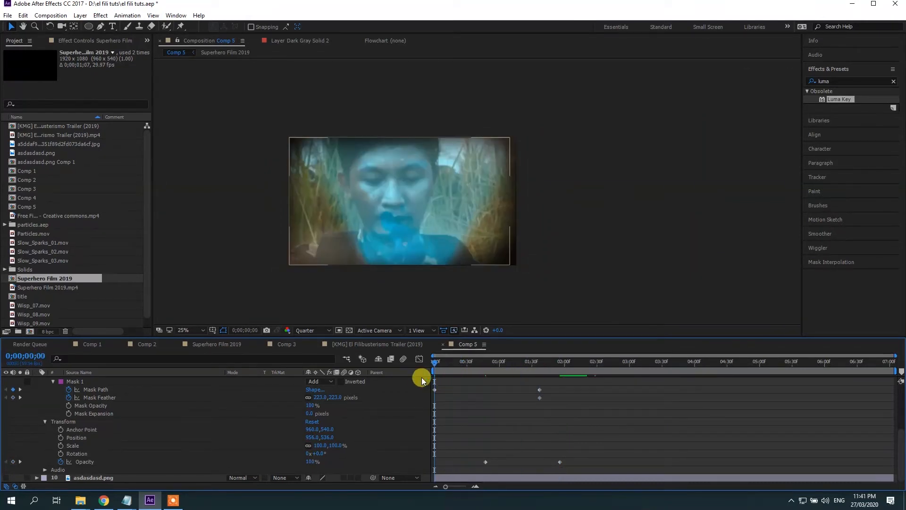
scroll(428, 413, "up", 3)
scroll(427, 414, "up", 1)
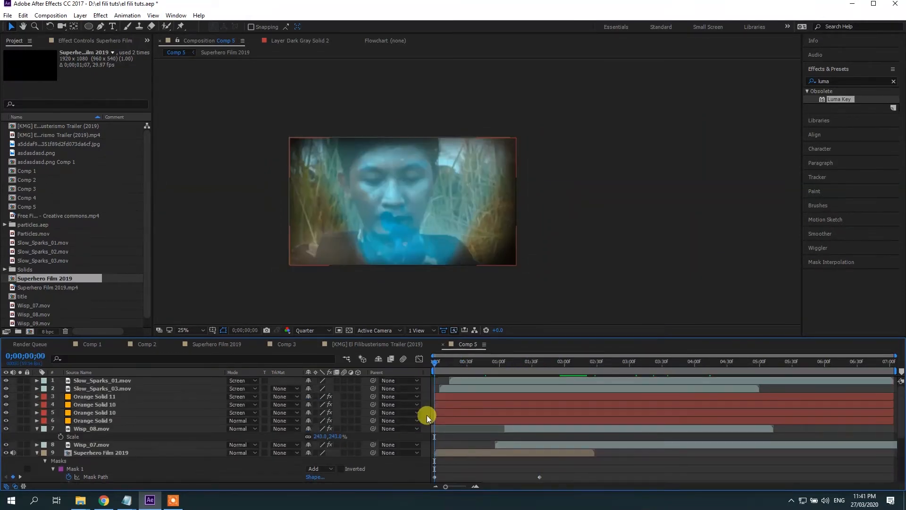
scroll(401, 408, "down", 2)
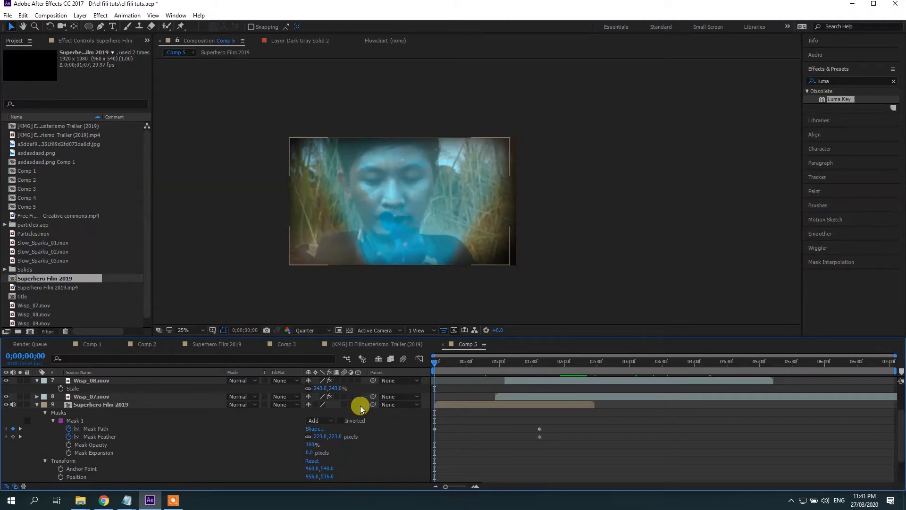
left_click(360, 405)
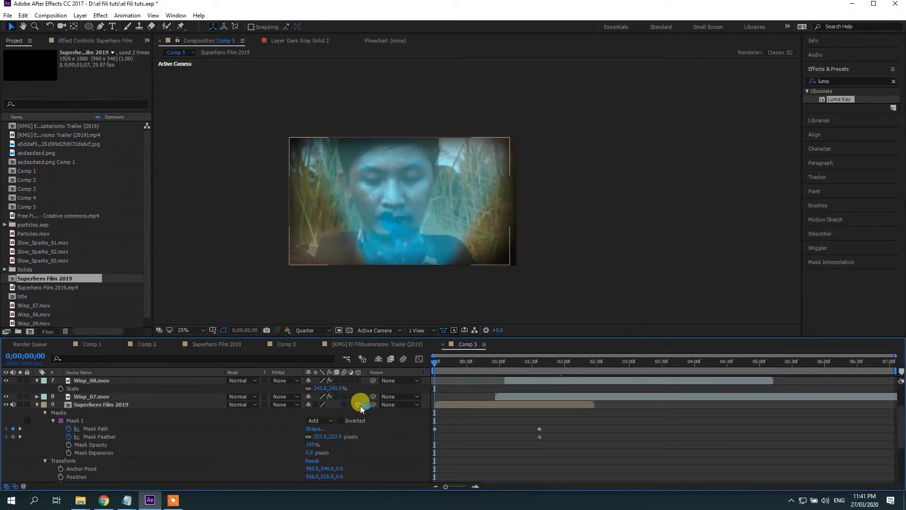
left_click(112, 405)
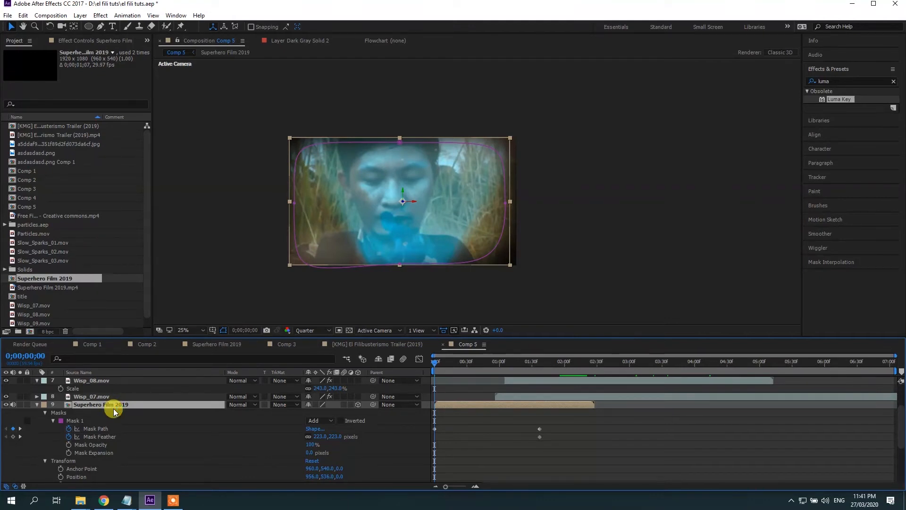
Start keyframes for Orientation and X, Y and Z Rotation of the Superhero Film 2019 layer at 0;00;00;00.
scroll(113, 409, "down", 3)
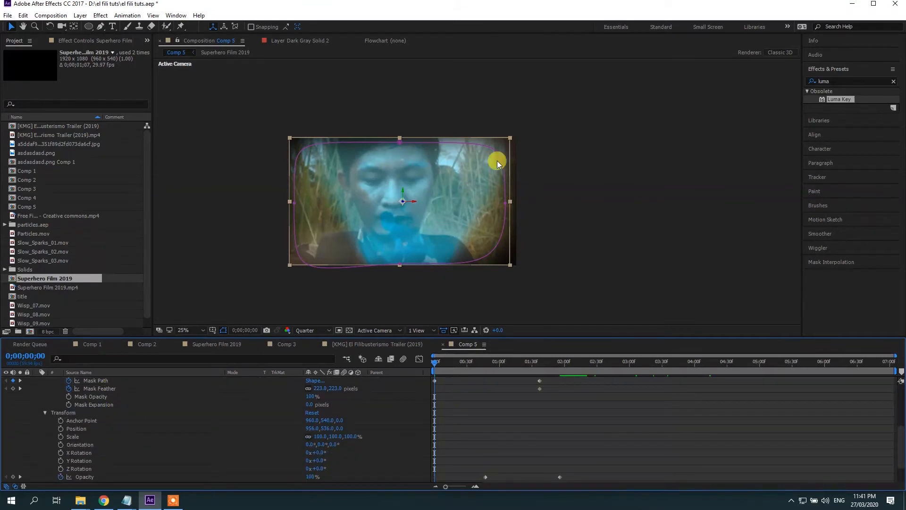
left_click(60, 444)
left_click(60, 452)
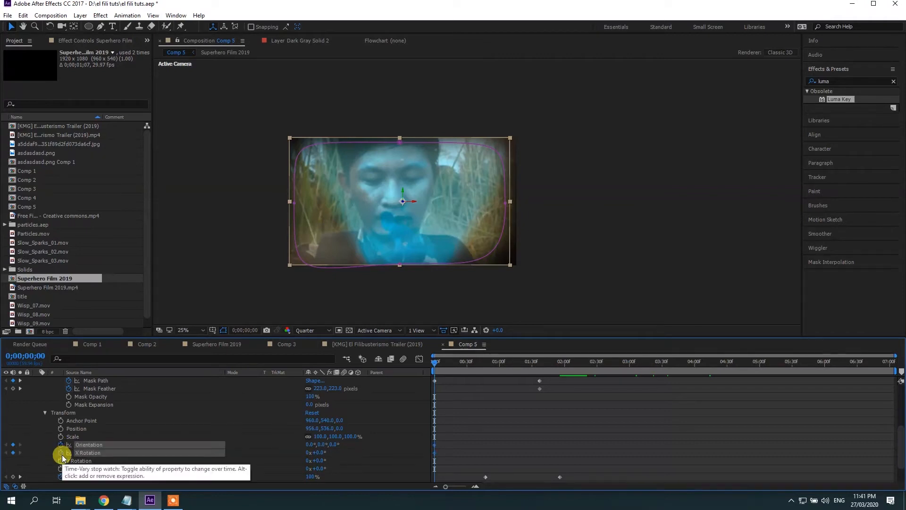
left_click(61, 460)
left_click(60, 468)
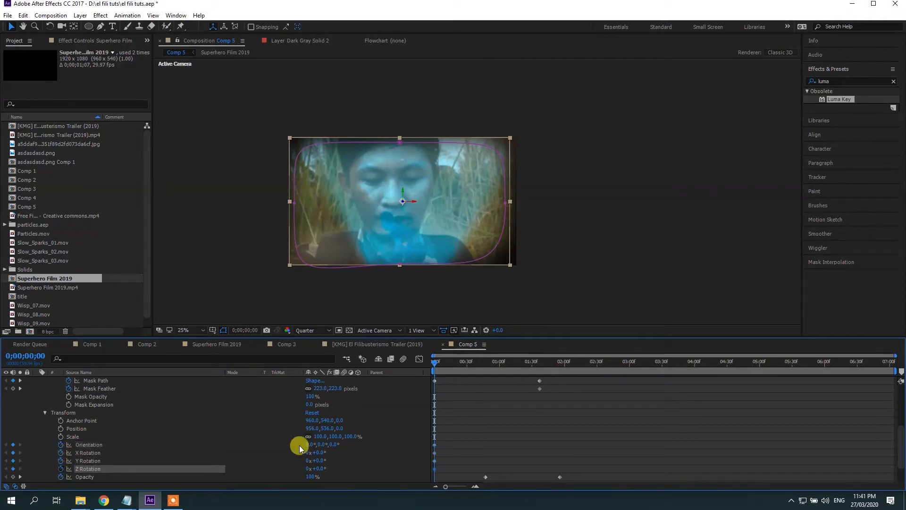
Keyframe the Superhero Film 2019 layer's Z Rotation at 62° at 0;00;01;04.
left_click_drag(444, 363, 488, 398)
left_click(313, 413)
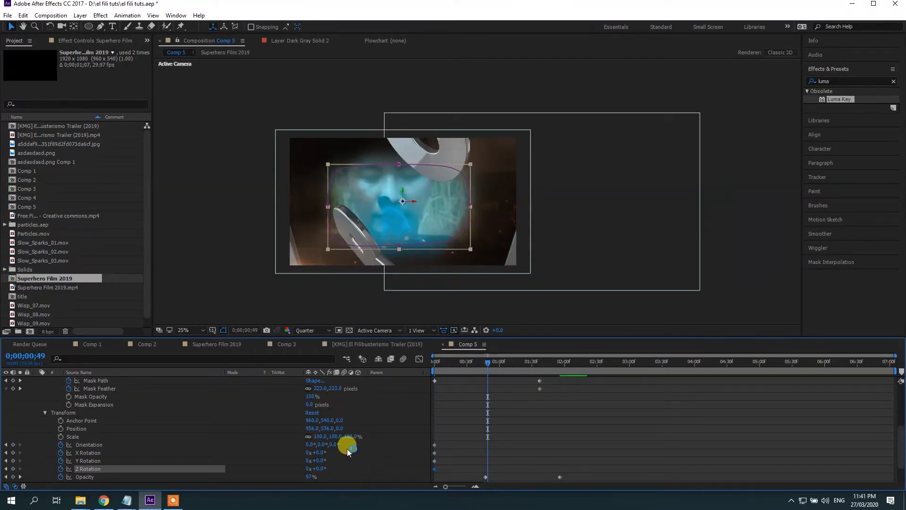
left_click_drag(488, 362, 503, 381)
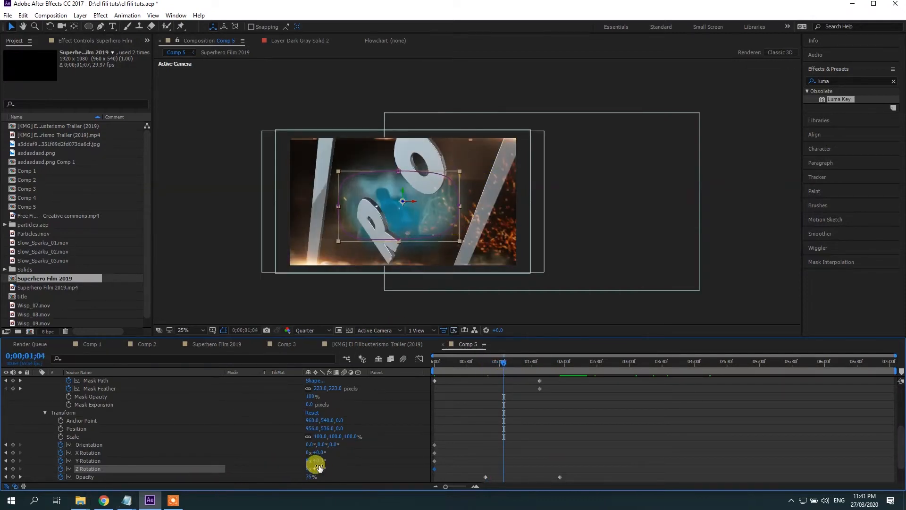
left_click_drag(319, 466, 343, 463)
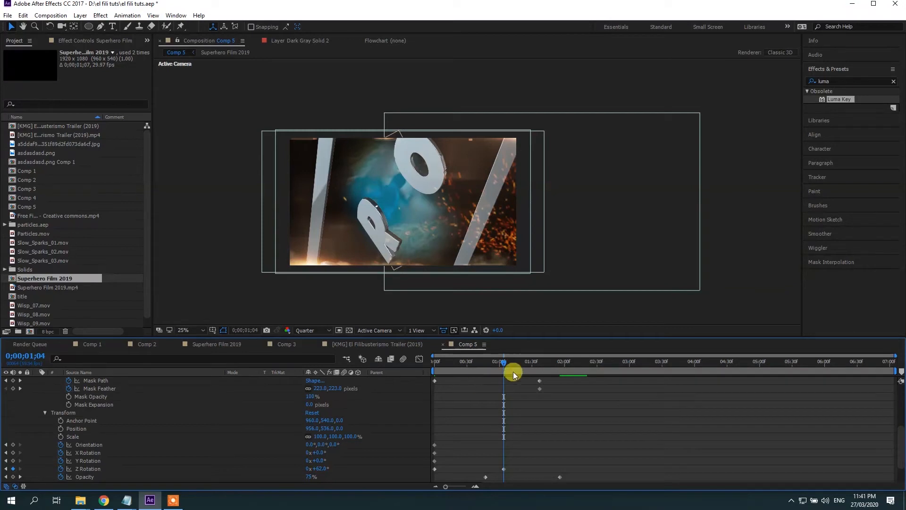
Preview the rotating footage behind the title in Comp 5 from the beginning.
left_click_drag(513, 372, 634, 425)
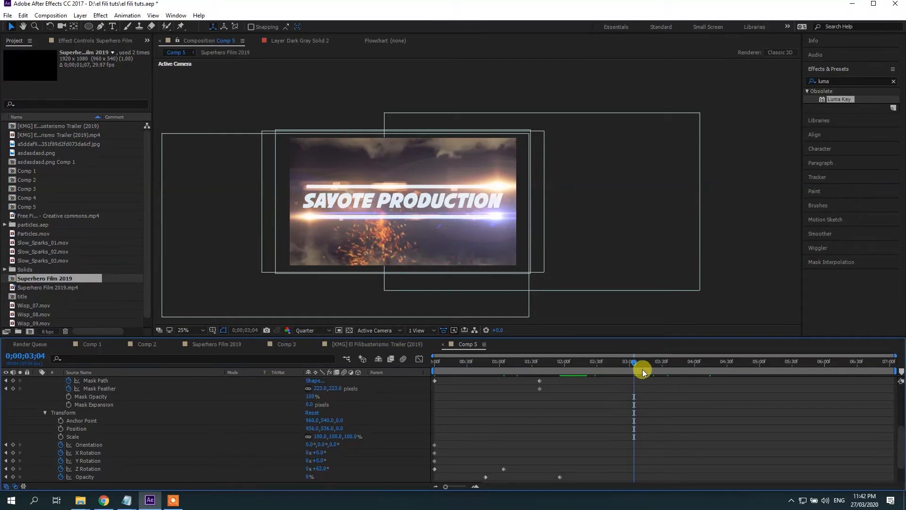
left_click_drag(642, 369, 410, 427)
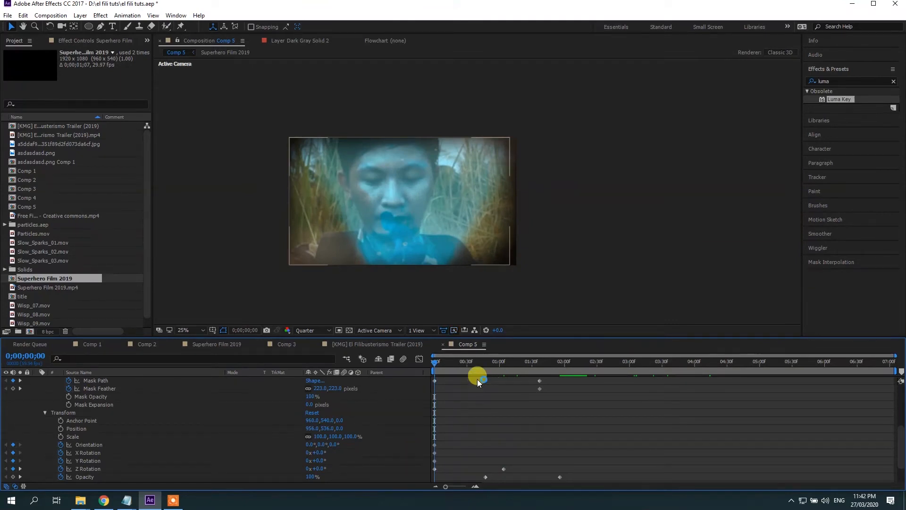
key("space")
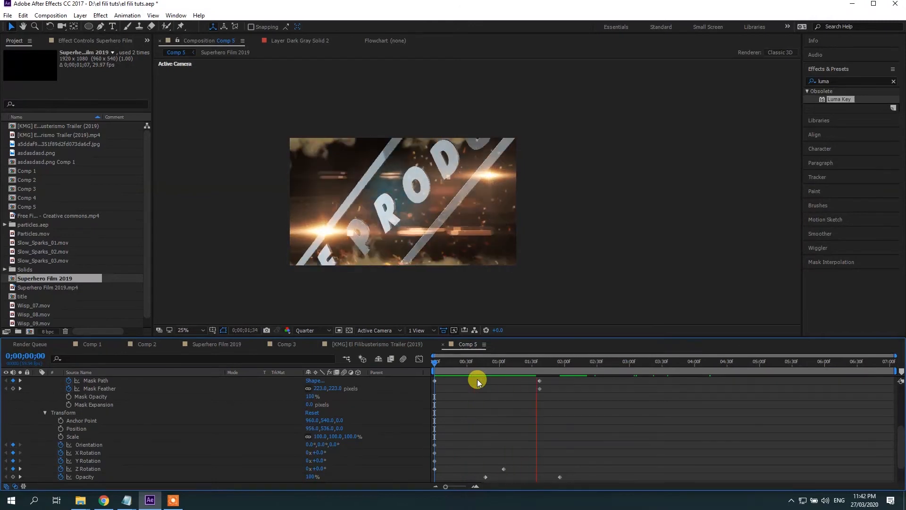
left_click_drag(459, 369, 475, 392)
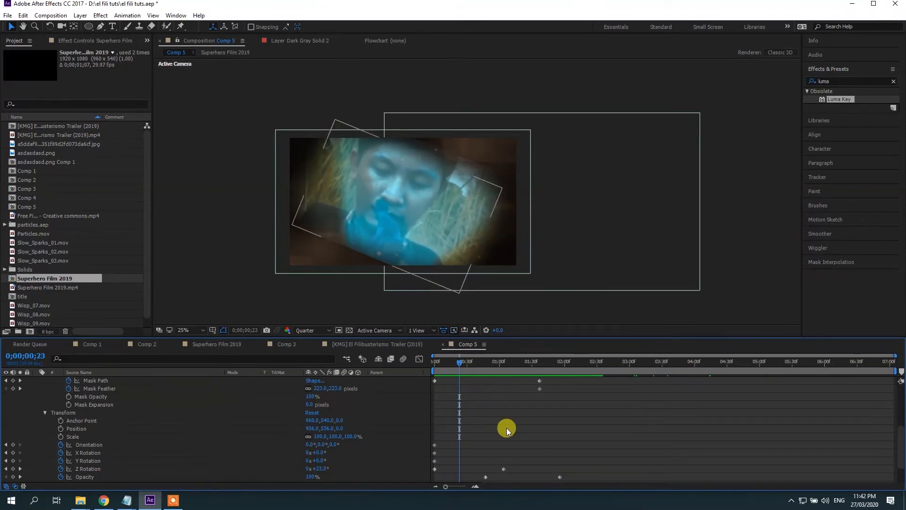
Keyframe Mask 1's feather at 192 pixels at 0;00;00;37 on the Superhero Film 2019 layer.
scroll(506, 428, "up", 3)
left_click(504, 404)
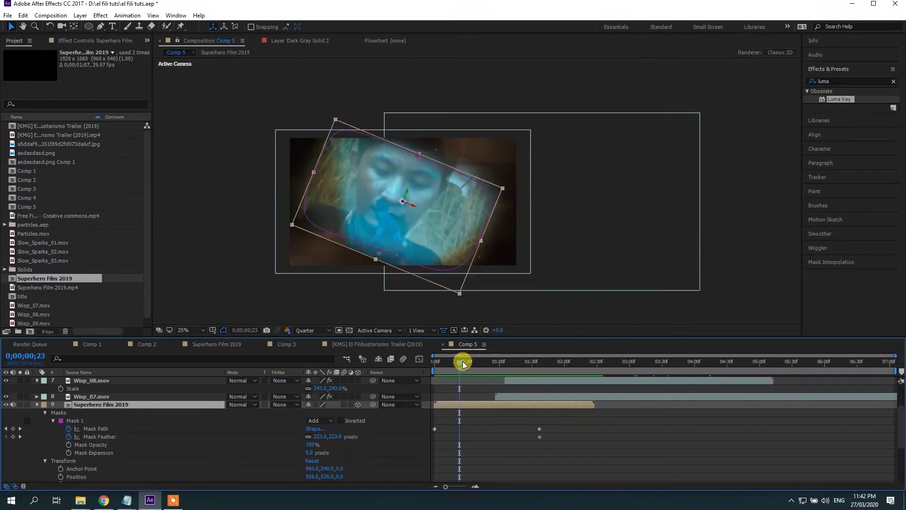
left_click_drag(463, 361, 474, 365)
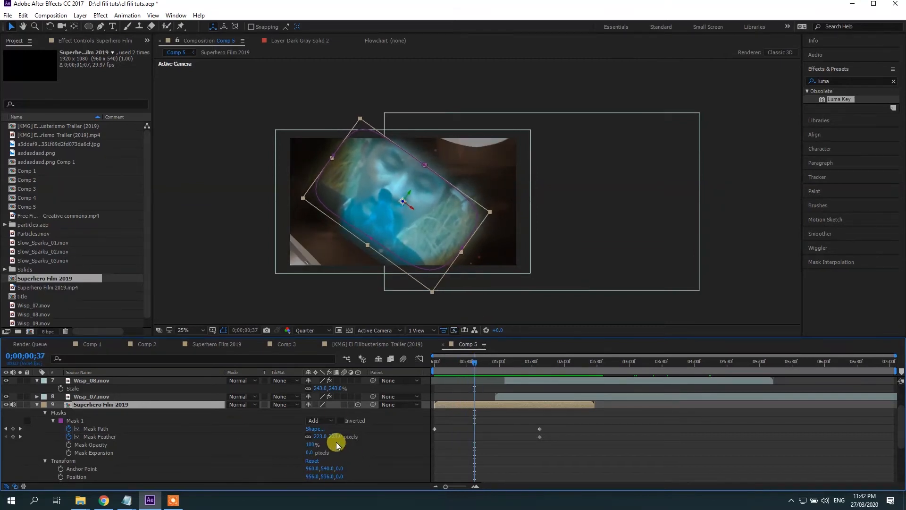
mouse_move(336, 437)
left_mouse_down()
mouse_move(348, 432)
mouse_move(318, 438)
mouse_move(330, 438)
left_mouse_up()
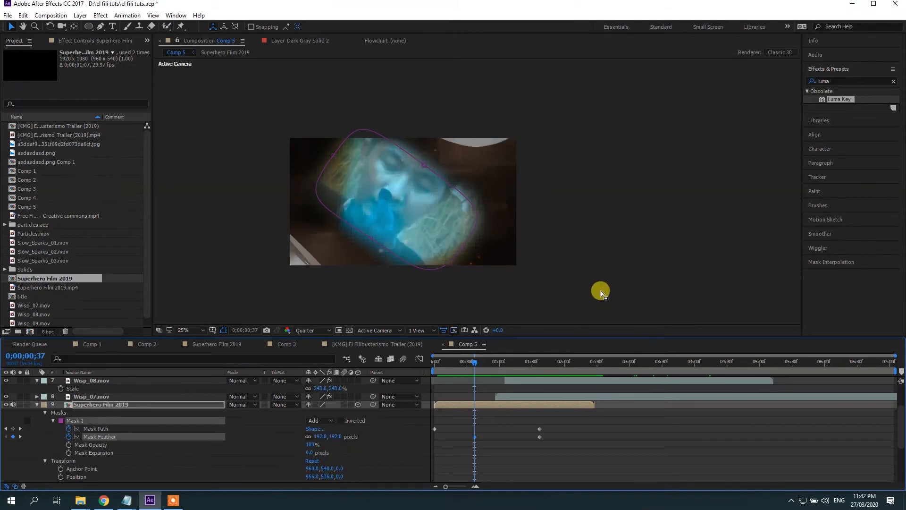
Keyframe a slightly smaller Mask 1 path at 0;00;00;37 by pulling its long upper and lower edges inward.
left_click(488, 405)
left_click_drag(423, 167, 421, 170)
left_click_drag(482, 210, 479, 206)
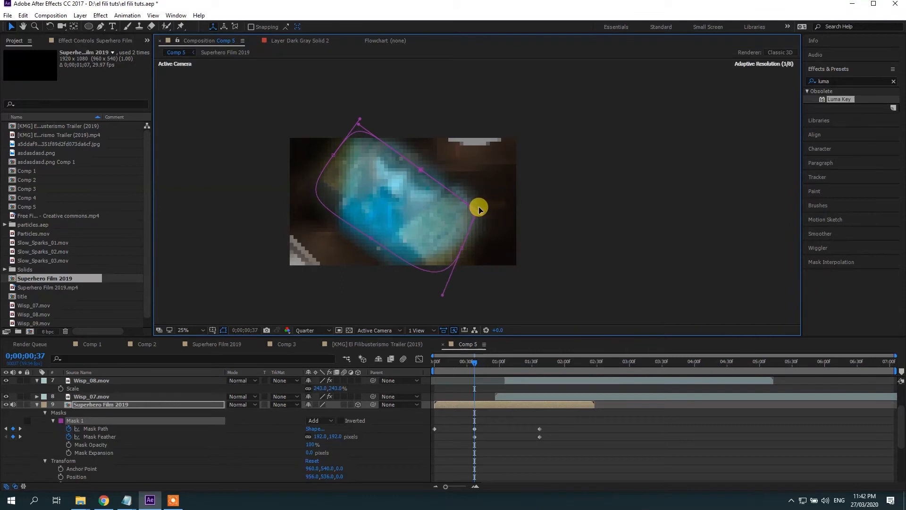
left_click_drag(372, 243, 374, 235)
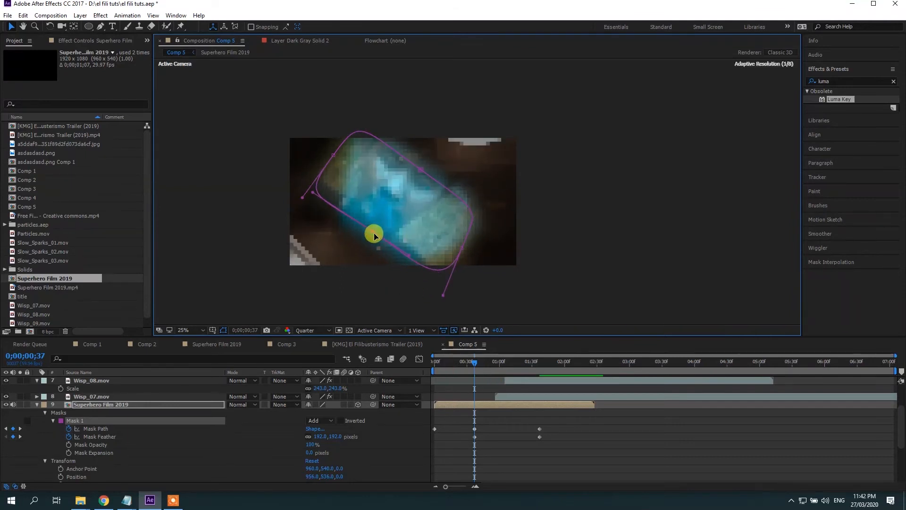
left_click(560, 438)
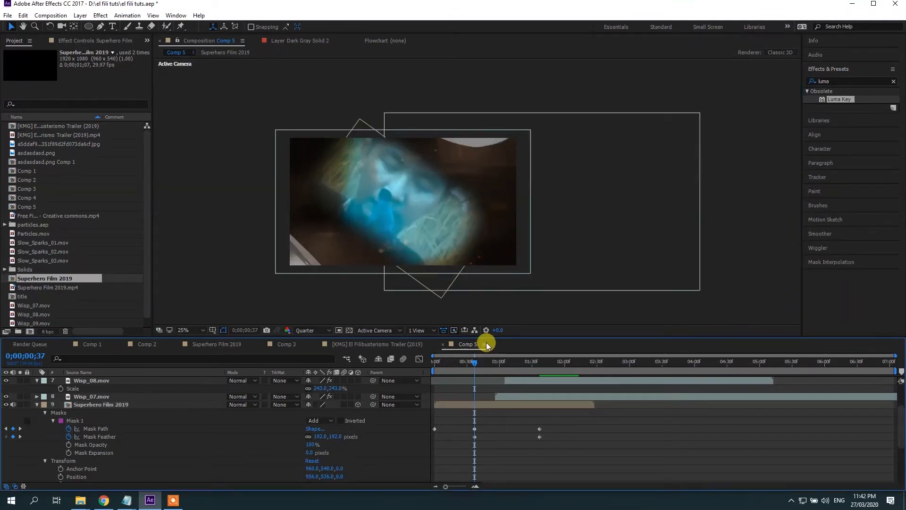
Scrub through the first second of Comp 5 to check the mask's shape around the new keyframe.
left_click(468, 367)
left_click_drag(467, 366, 490, 378)
left_click(500, 402)
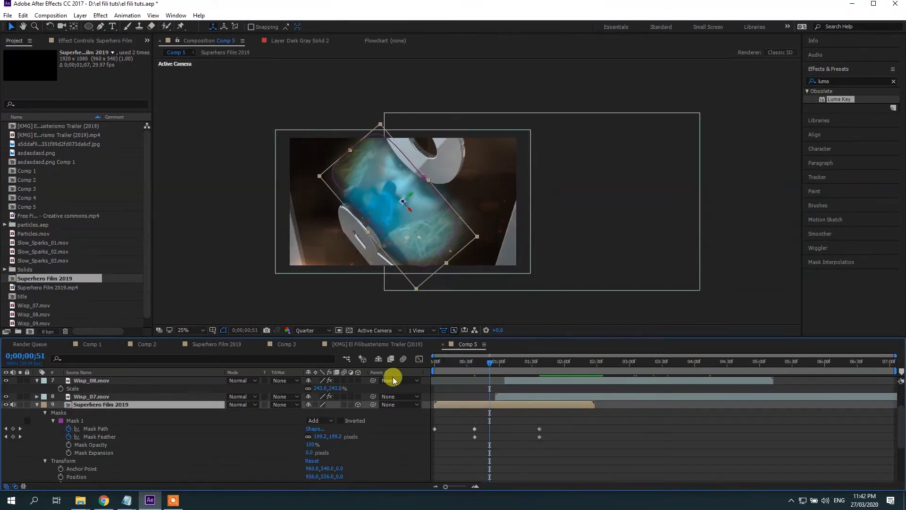
left_click_drag(497, 363, 462, 409)
left_click(547, 415)
left_click(461, 406)
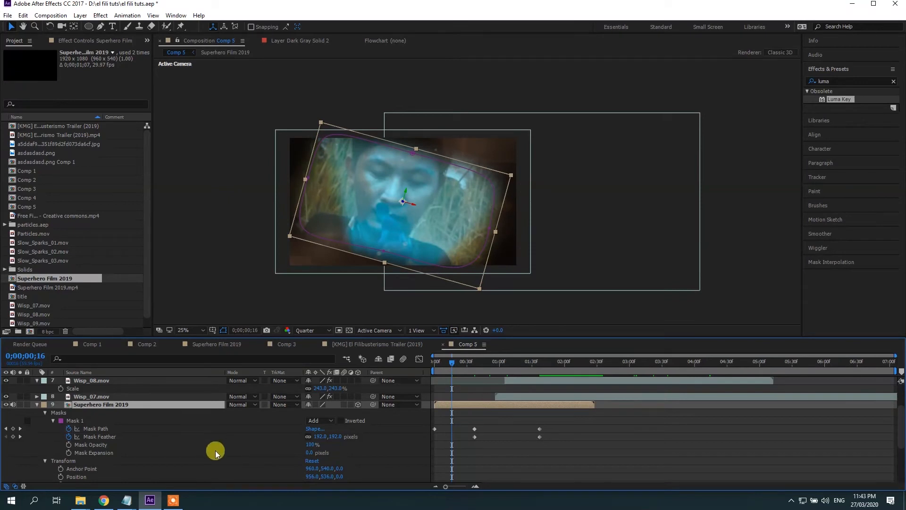
mouse_move(309, 445)
left_mouse_down()
mouse_move(299, 452)
mouse_move(325, 450)
left_mouse_up()
left_click(69, 446)
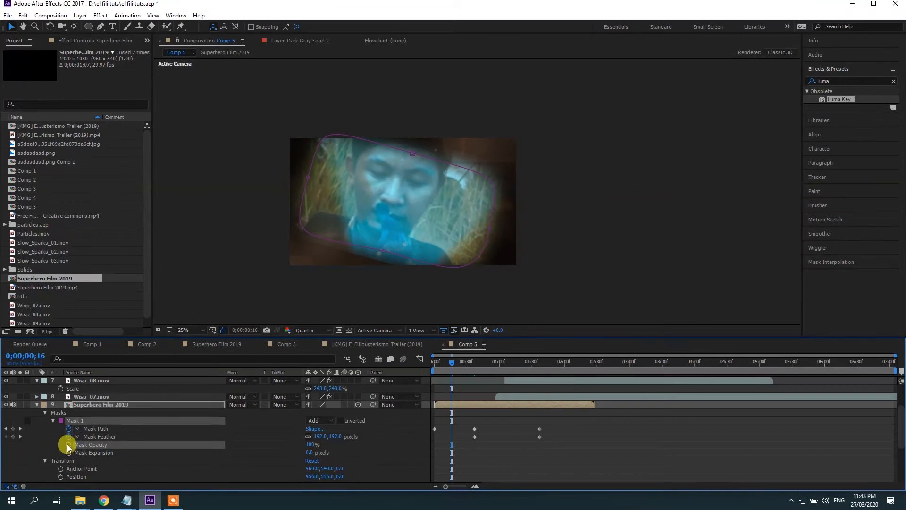
left_click(434, 363)
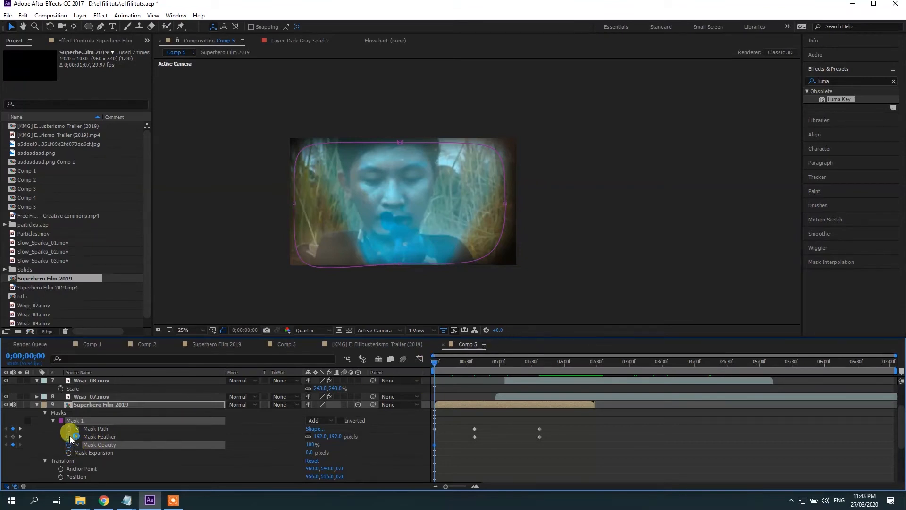
Keyframe the Superhero Film 2019 layer's opacity at 59% at 0;00;00;55.
scroll(182, 433, "down", 5)
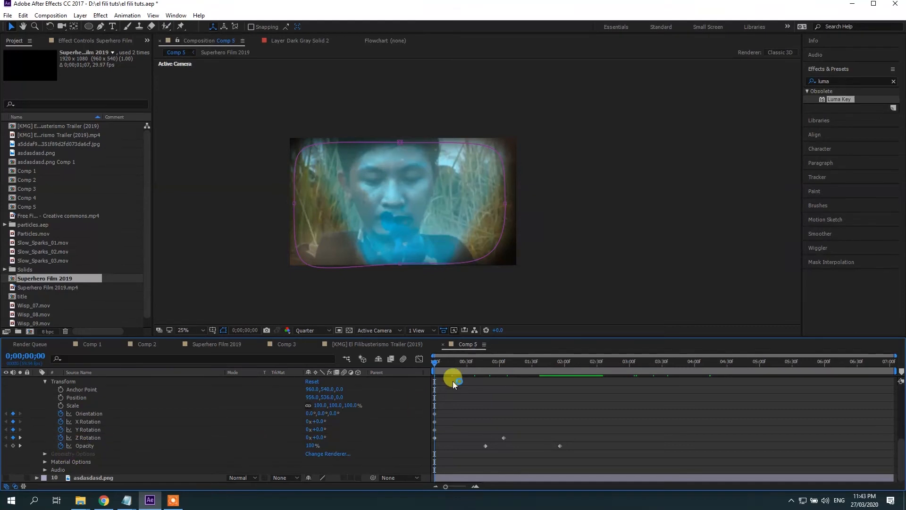
left_click_drag(435, 363, 494, 364)
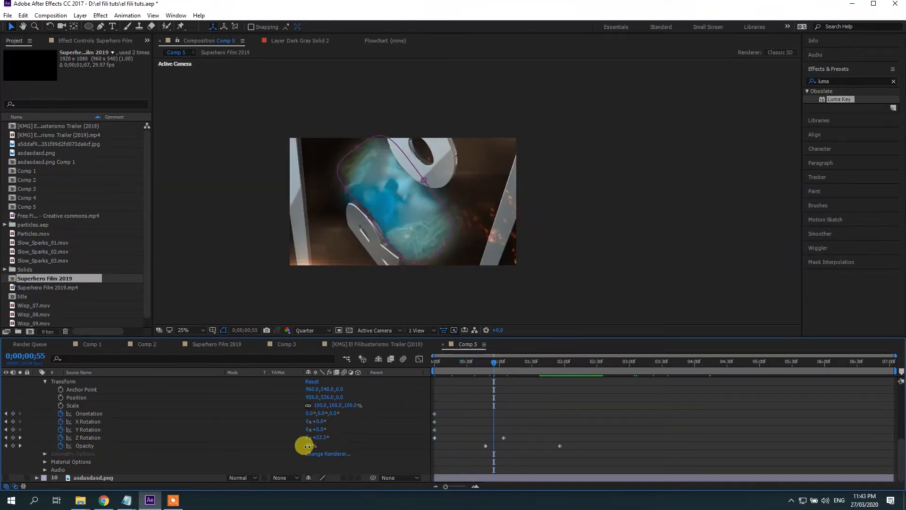
left_click_drag(306, 445, 292, 448)
left_click(534, 421)
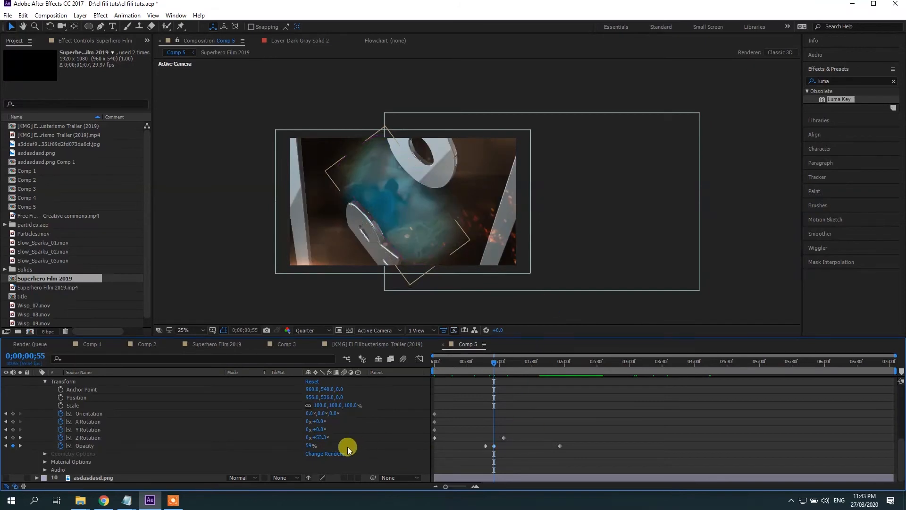
Play Comp 5 from the start to review the faster fade of the rotating footage.
left_click_drag(491, 364, 412, 382)
key("space")
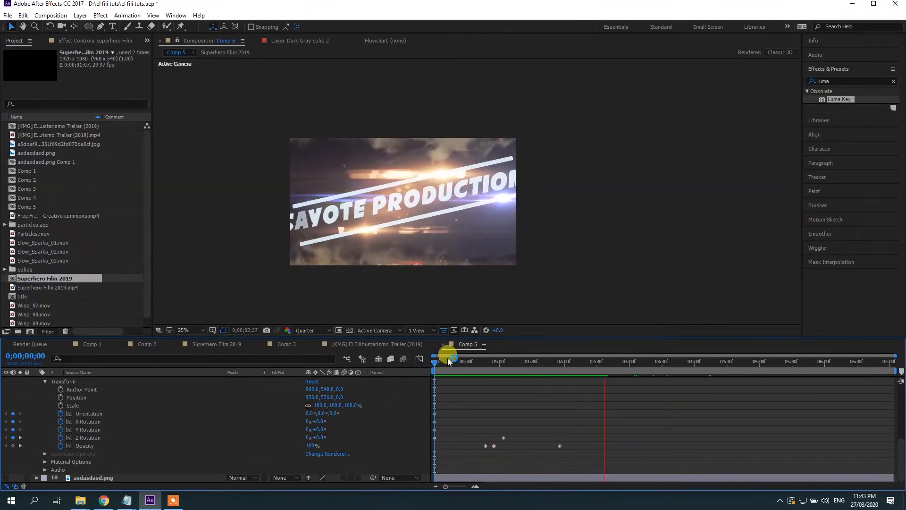
left_click_drag(449, 361, 433, 373)
Shift the Superhero Film 2019 layer later to start at about 0;00;00;16, and preview the new timing.
scroll(478, 400, "up", 3)
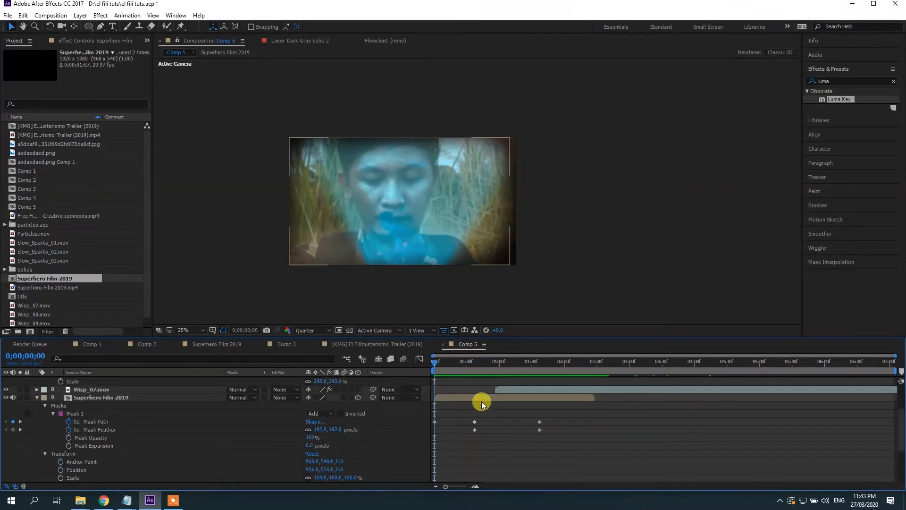
left_click_drag(488, 396, 505, 399)
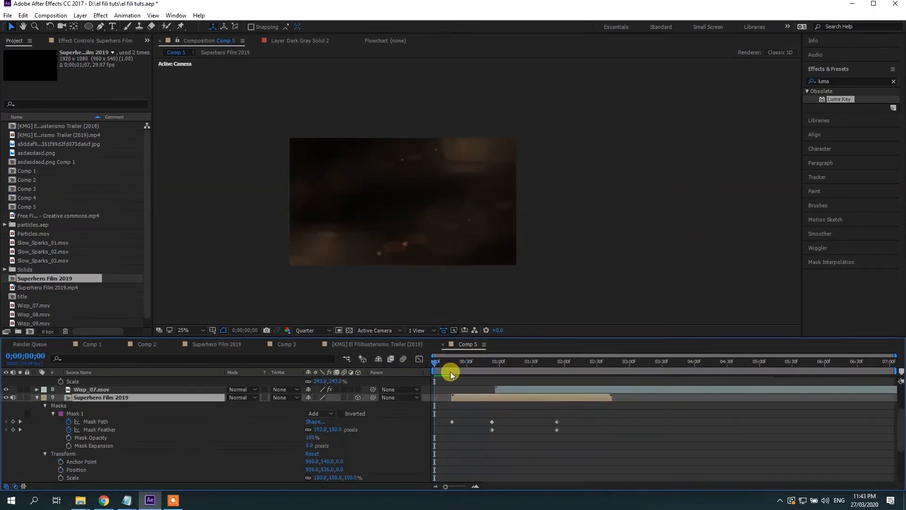
left_click_drag(450, 372, 454, 366)
key("space")
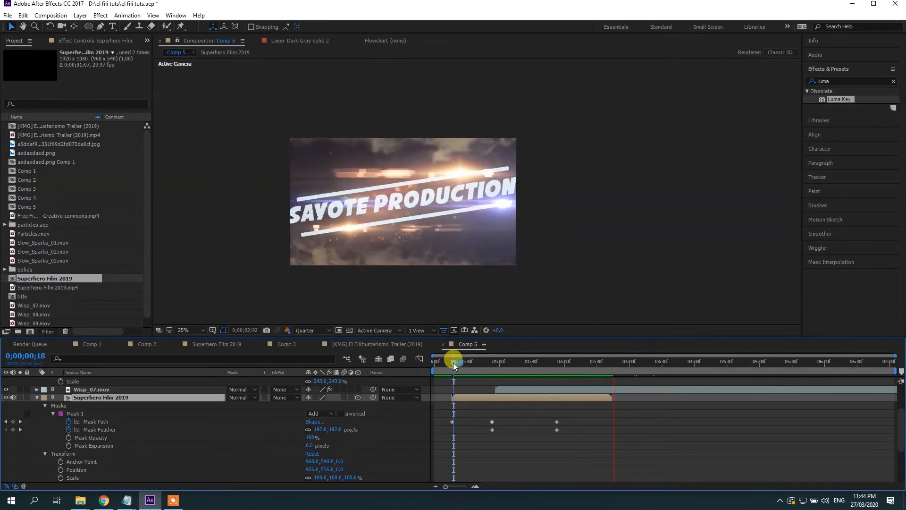
Keyframe a reshaped Mask 1 path at 0;00;00;24 by pulling its upper edge slightly inward.
mouse_move(457, 364)
left_mouse_down()
mouse_move(449, 365)
mouse_move(461, 366)
left_mouse_up()
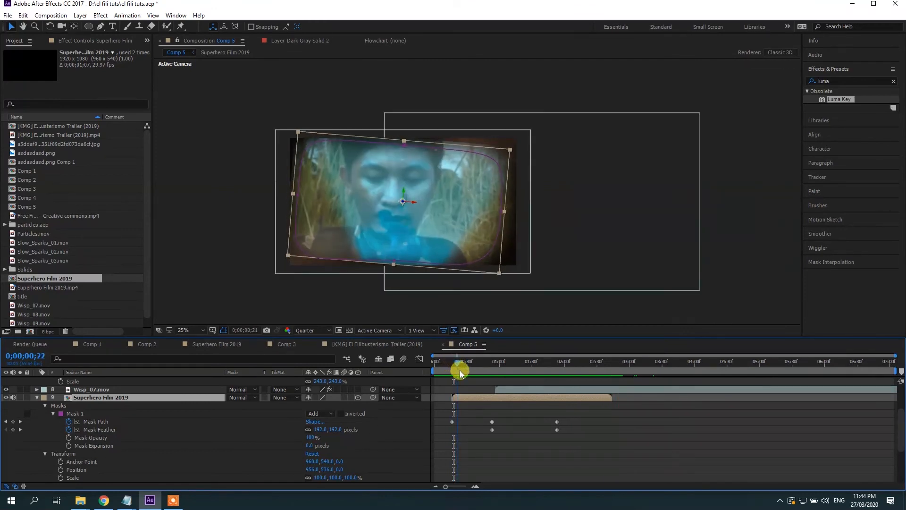
left_click(487, 396)
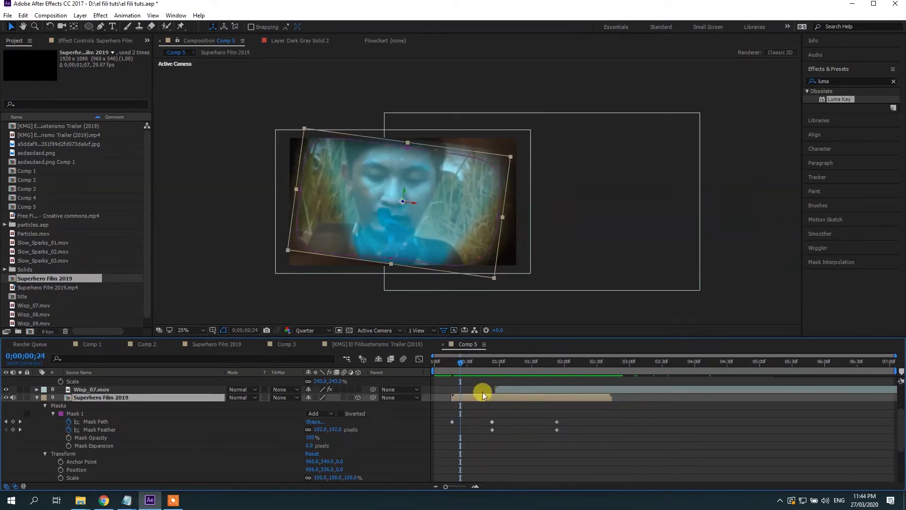
left_click_drag(411, 149, 413, 163)
left_click(618, 421)
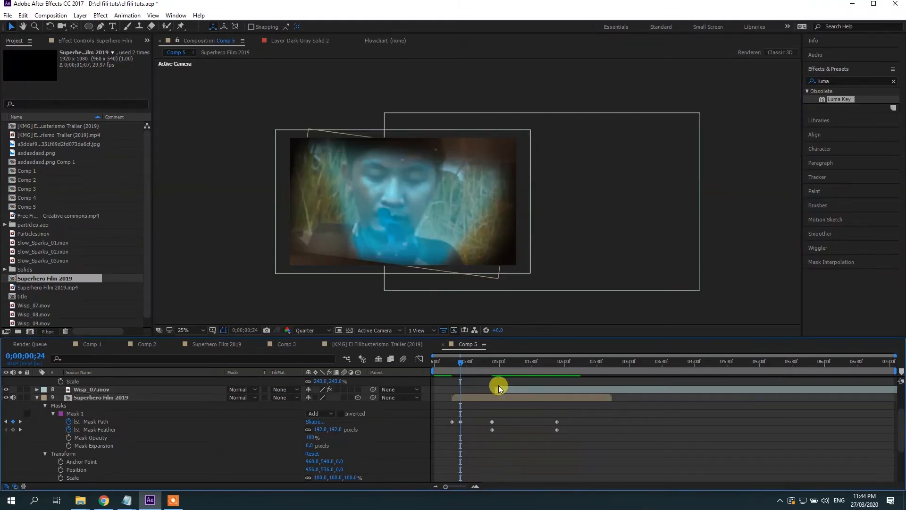
Reshape the Superhero Film 2019 layer's Mask 1 path at 0;00;00;24 by pulling its lower edge slightly inward.
mouse_move(460, 362)
left_mouse_down()
mouse_move(453, 363)
mouse_move(469, 367)
mouse_move(461, 369)
left_mouse_up()
left_click(491, 398)
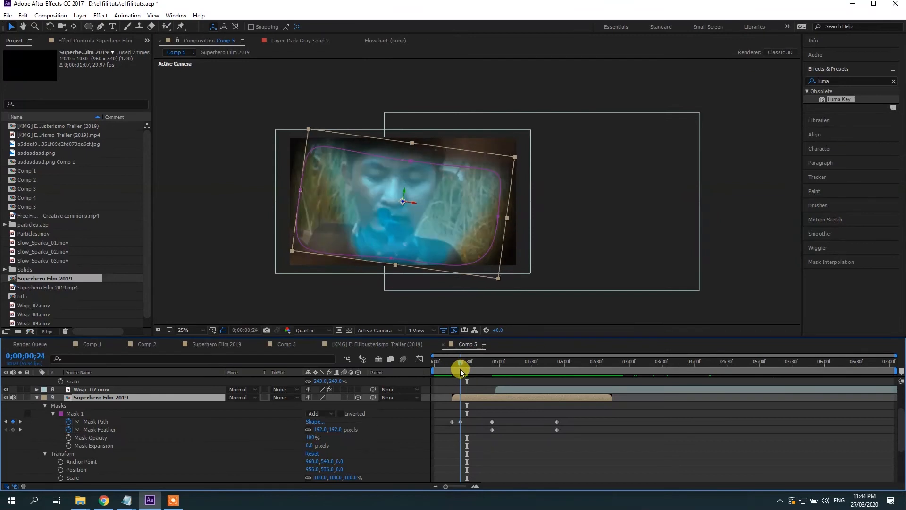
left_click(390, 252)
left_click(332, 259)
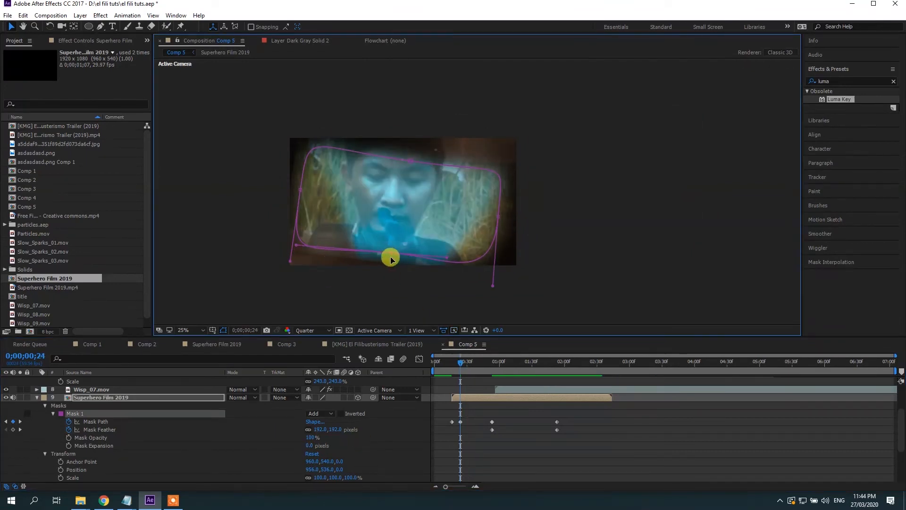
left_click_drag(391, 259, 382, 243)
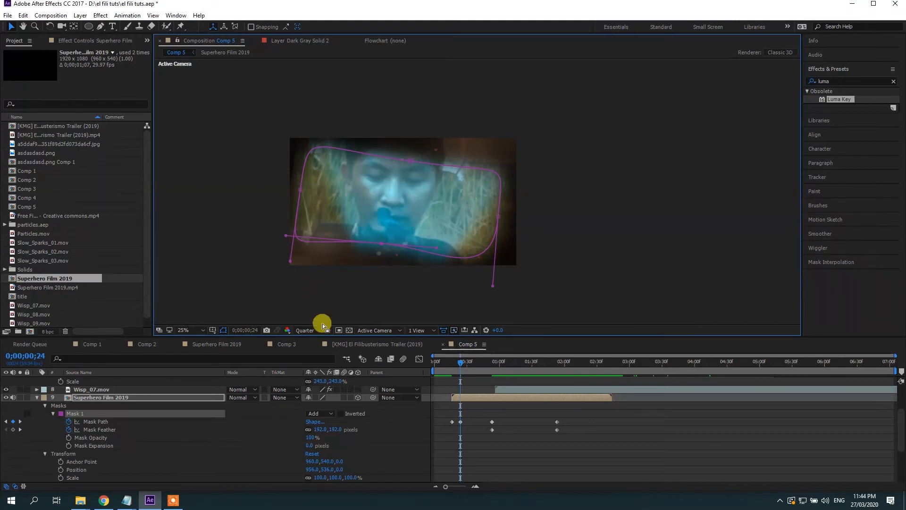
Shift the first two Mask Path keyframes of the Superhero Film 2019 layer later, so the first falls at 0;00;00;27.
left_click(498, 441)
mouse_move(479, 366)
left_mouse_down()
mouse_move(458, 364)
mouse_move(442, 394)
mouse_move(451, 406)
mouse_move(463, 369)
left_mouse_up()
mouse_move(471, 431)
left_mouse_down()
mouse_move(451, 417)
mouse_move(464, 424)
left_mouse_up()
left_click_drag(462, 364, 492, 404)
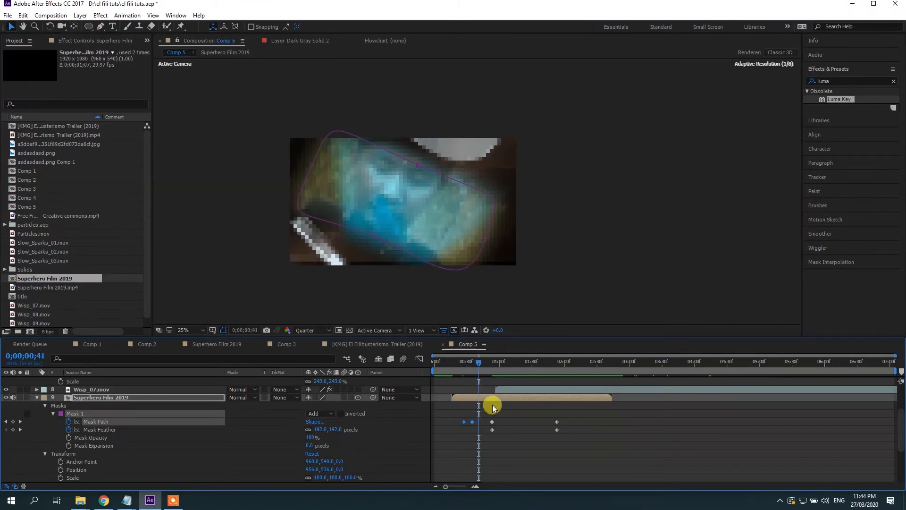
Scrub through Comp 5 to examine the footage's mask and rotation timing through to the Sayote Production title.
left_click(584, 447)
left_click_drag(475, 363, 462, 449)
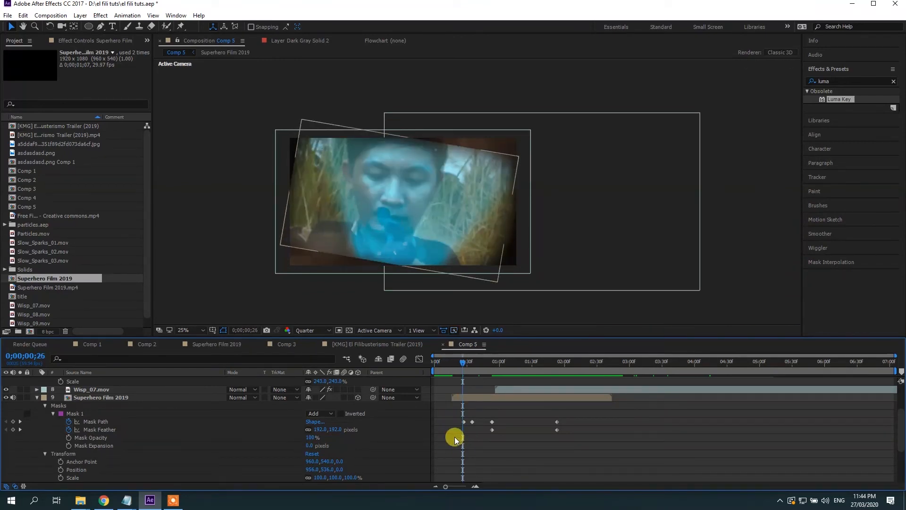
left_click_drag(463, 370, 452, 365)
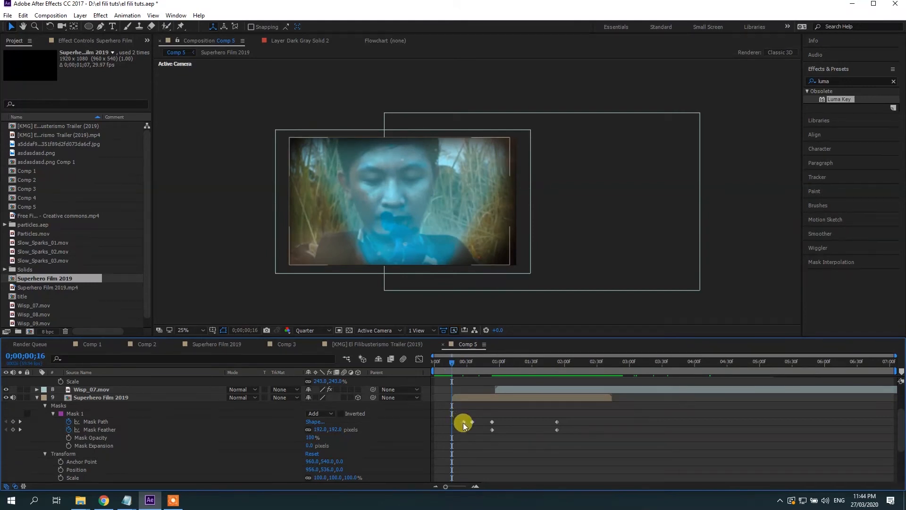
left_click(464, 422)
left_click(465, 367)
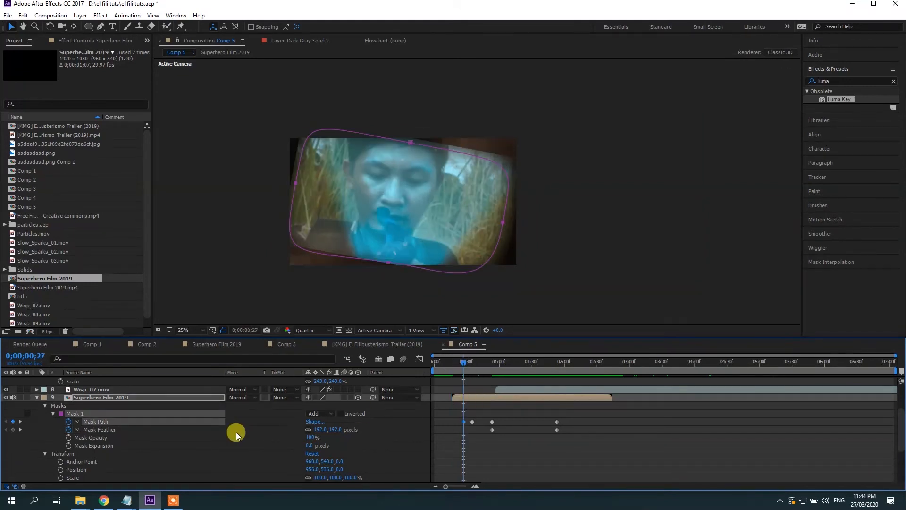
scroll(325, 447, "down", 2)
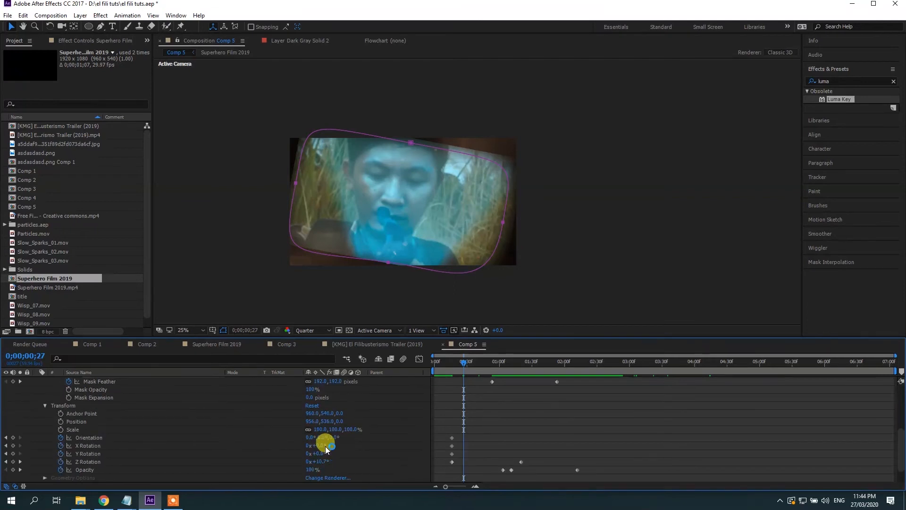
left_click(323, 461)
left_click(534, 440)
scroll(478, 393, "up", 1)
left_click_drag(465, 368, 474, 391)
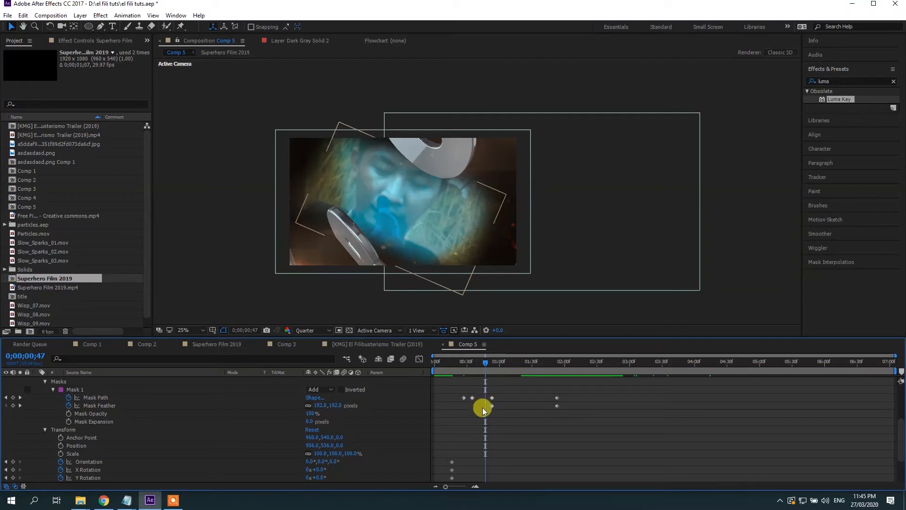
left_click(484, 370)
left_click_drag(488, 366, 508, 367)
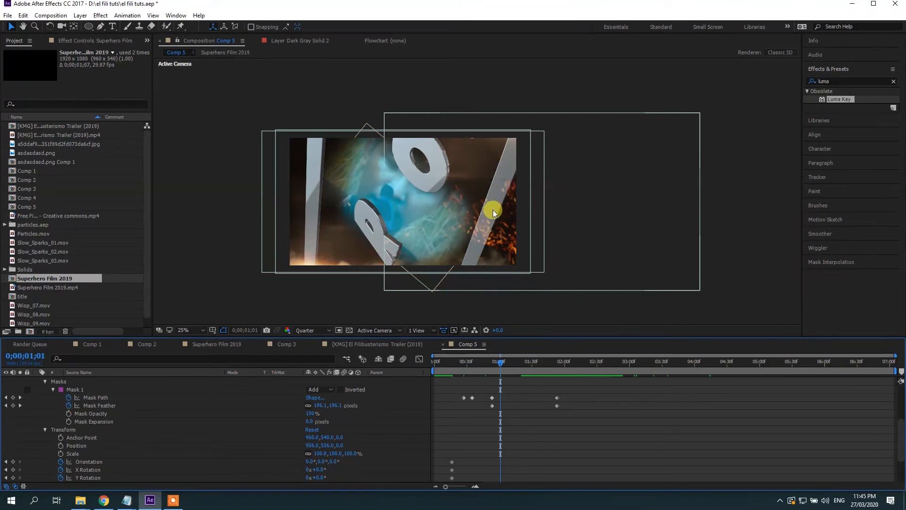
left_click_drag(503, 362, 660, 417)
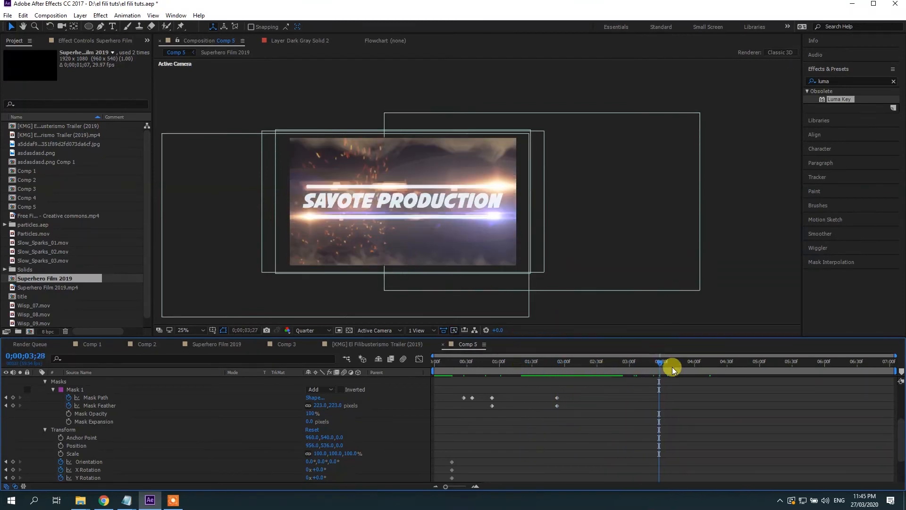
left_click_drag(696, 380, 467, 420)
Open the El Filibusterismo Trailer composition and examine the glow beneath its title around 0:03:12:12.
scroll(528, 423, "up", 5)
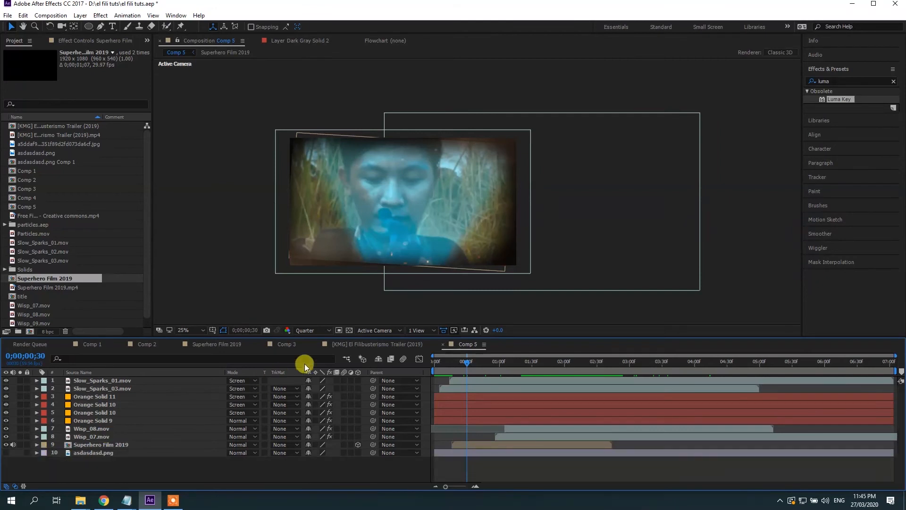
left_click(381, 345)
left_click_drag(546, 362, 763, 393)
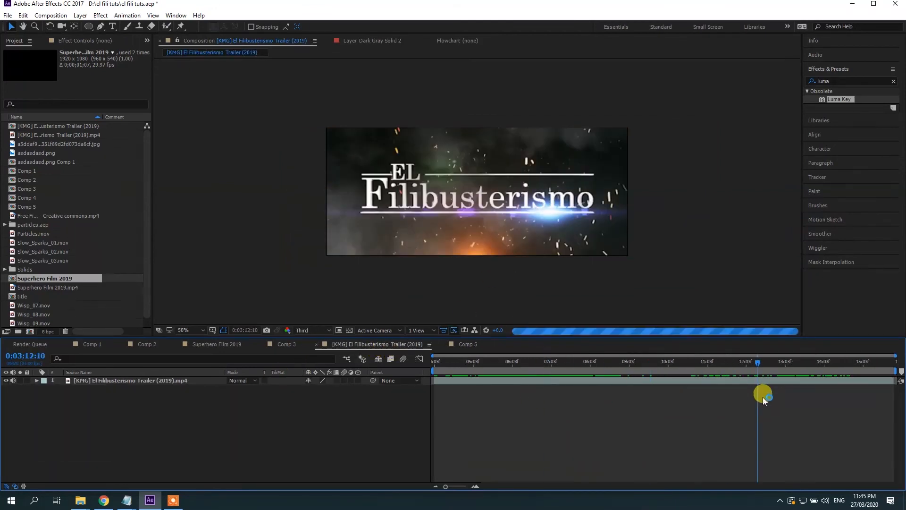
left_click(475, 254)
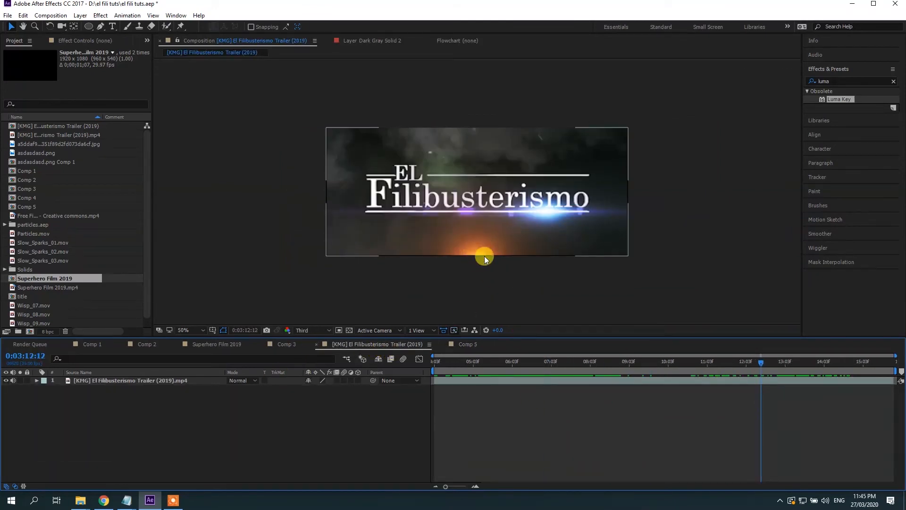
left_click(733, 386)
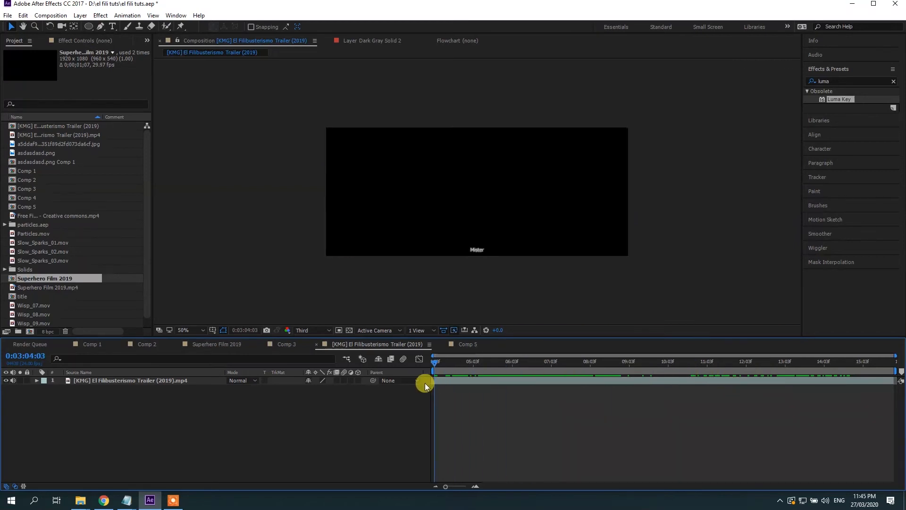
left_click(289, 344)
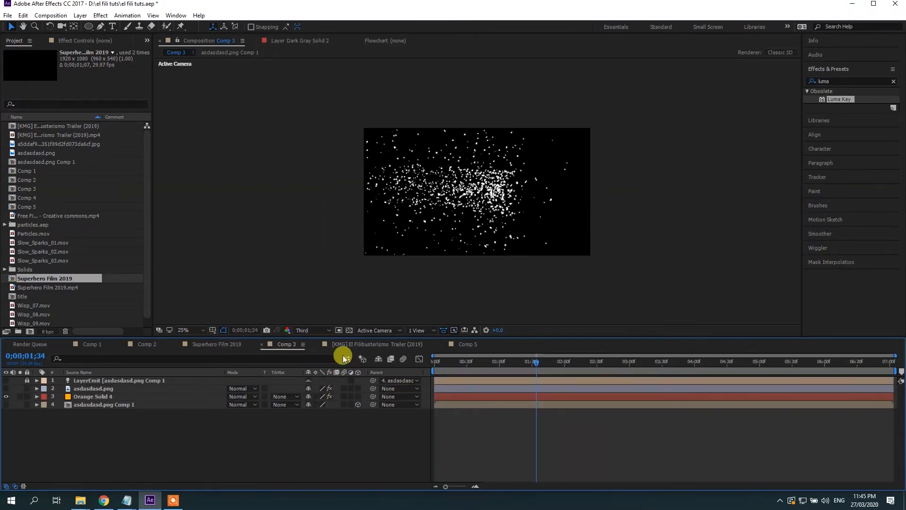
Return to Comp 5 and create a 1920 x 1080 px solid layer in orange, about FBAE0A.
left_click(475, 347)
left_click_drag(470, 362, 519, 382)
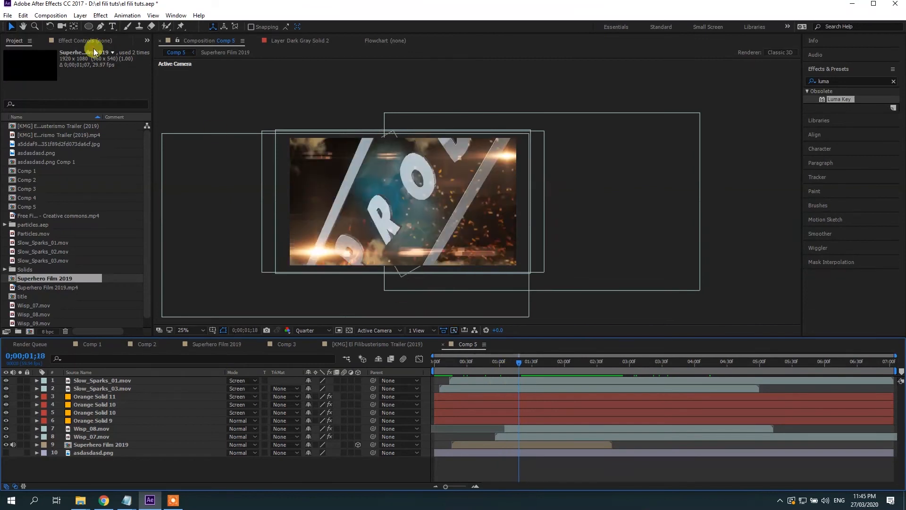
left_click(81, 16)
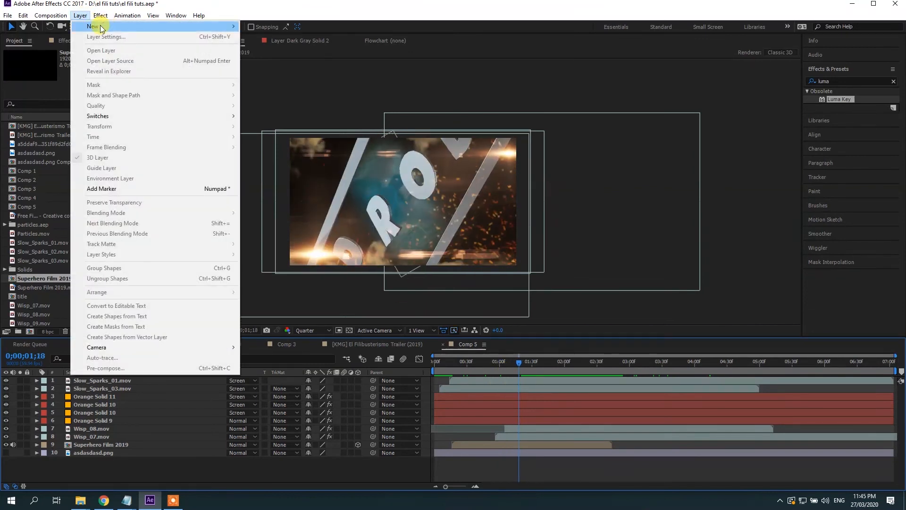
mouse_move(101, 27)
left_click(259, 36)
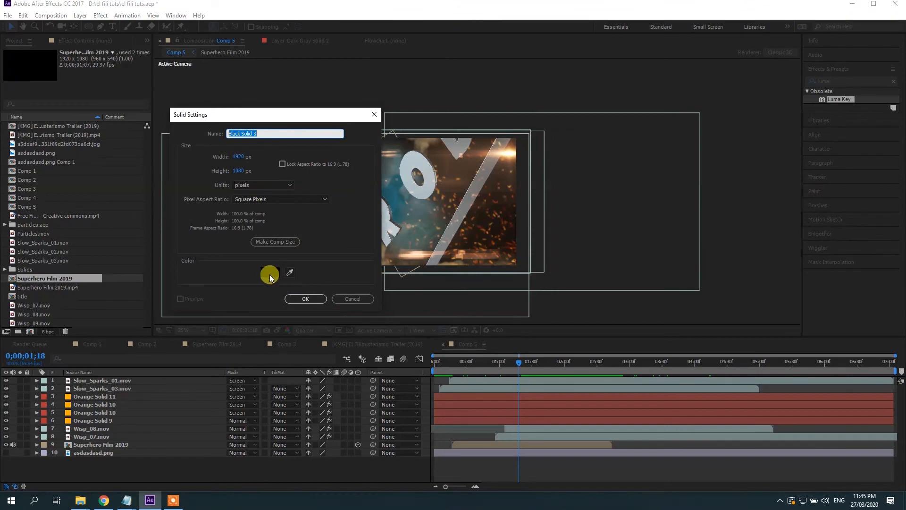
left_click(270, 274)
left_click_drag(467, 313, 477, 298)
left_click(456, 193)
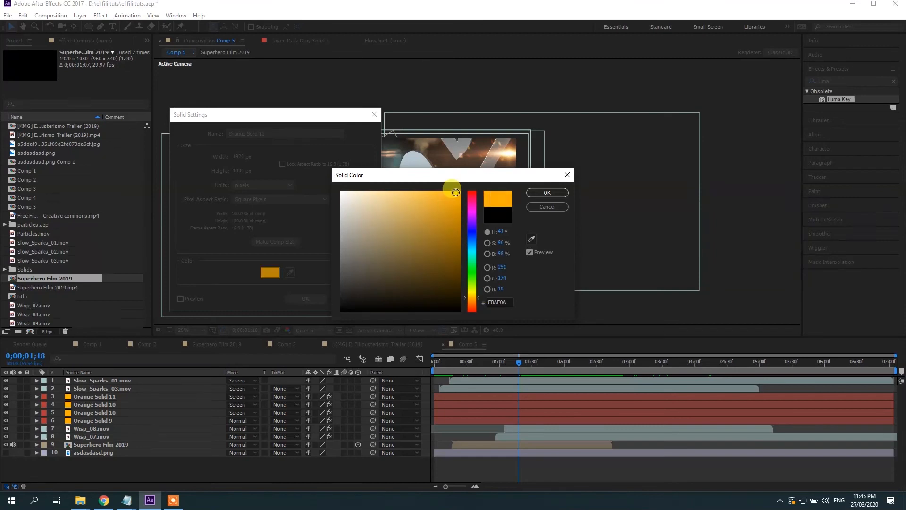
left_click(547, 193)
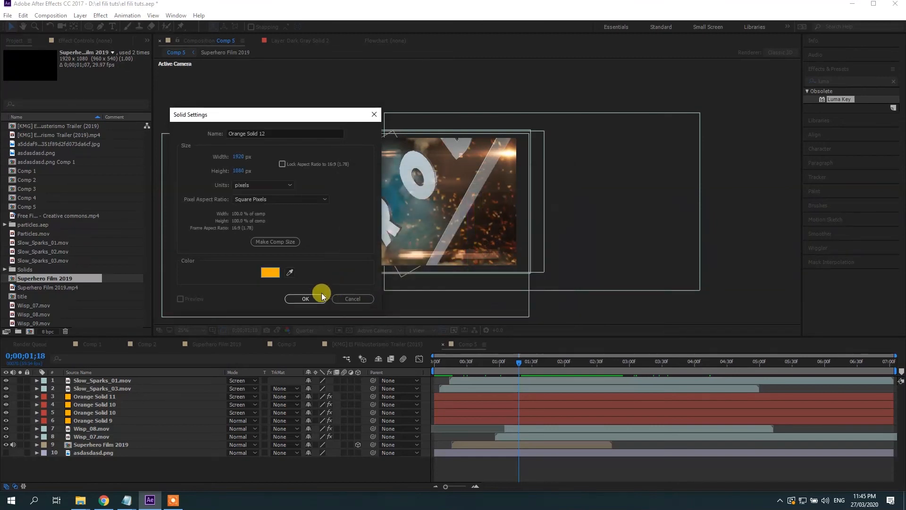
left_click(308, 299)
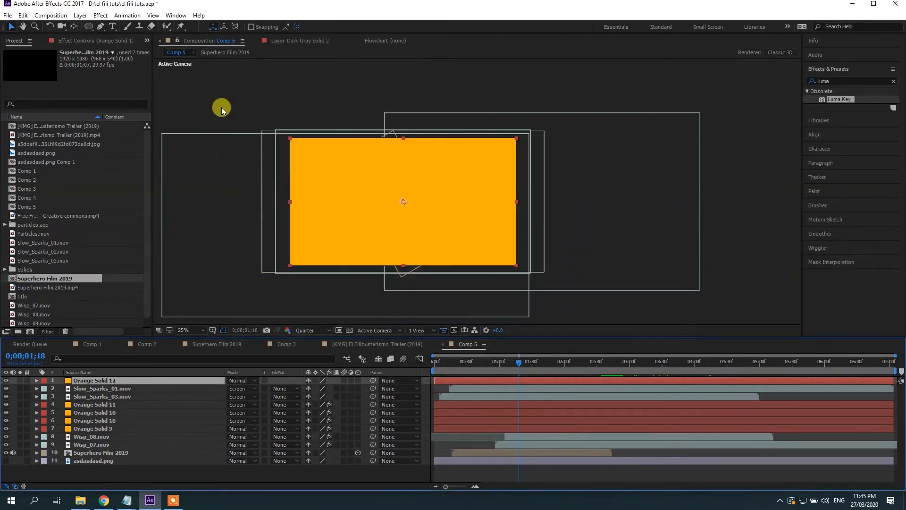
Mask the orange solid with a wide ellipse overlapping the frame's bottom centre, and set its Mask Feather to 249 pixels.
left_click(89, 26)
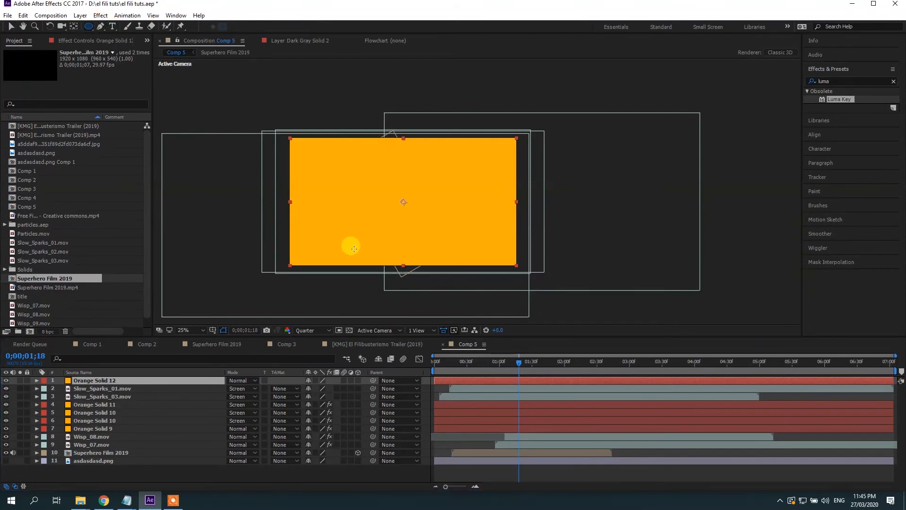
left_click_drag(360, 252, 443, 284)
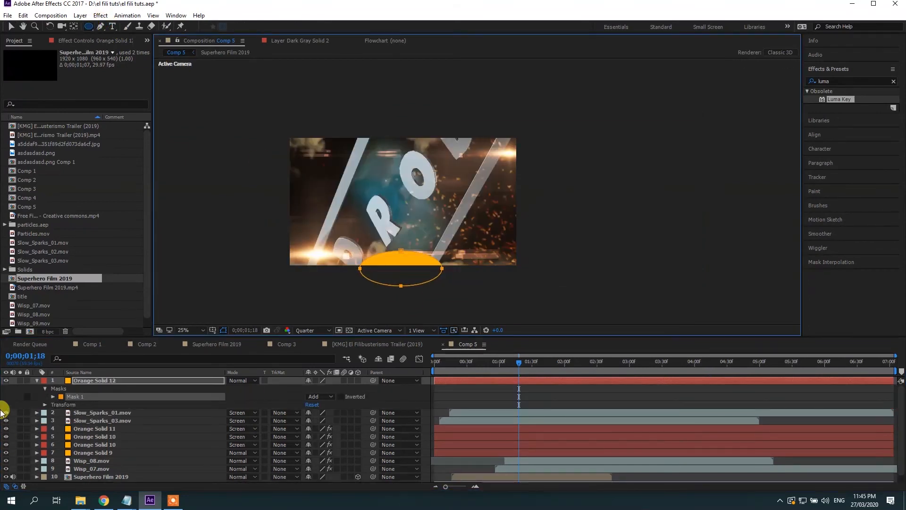
left_click(52, 396)
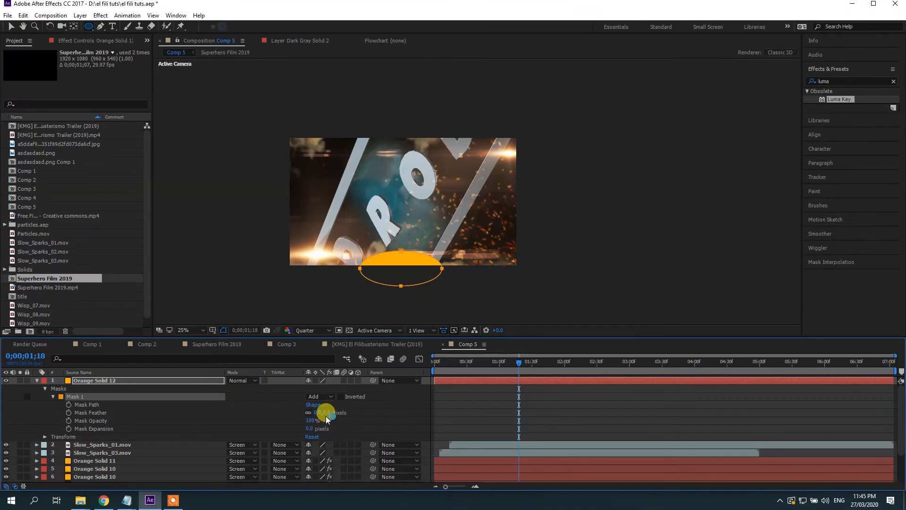
left_click_drag(324, 412, 455, 419)
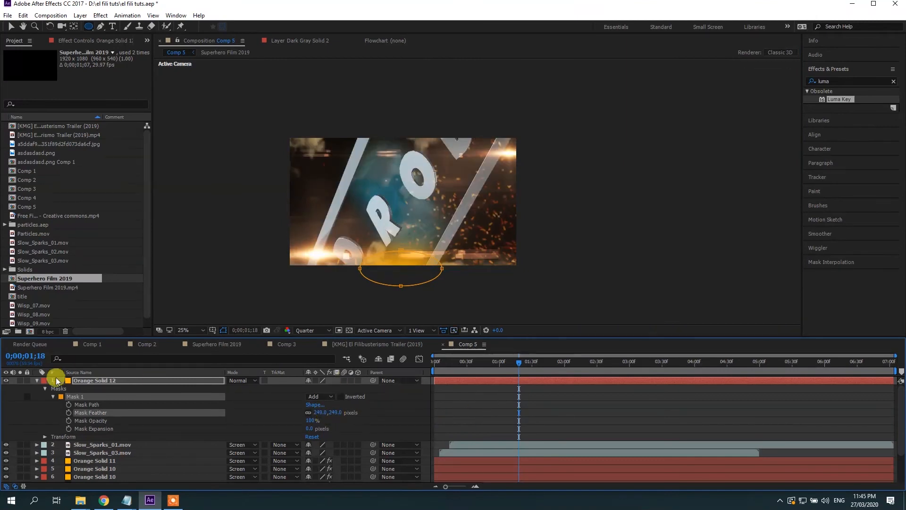
Move the masked orange solid directly below the Superhero Film 2019 layer and trim its start to about 0;00;01;08.
left_click(37, 381)
left_click_drag(108, 379, 112, 460)
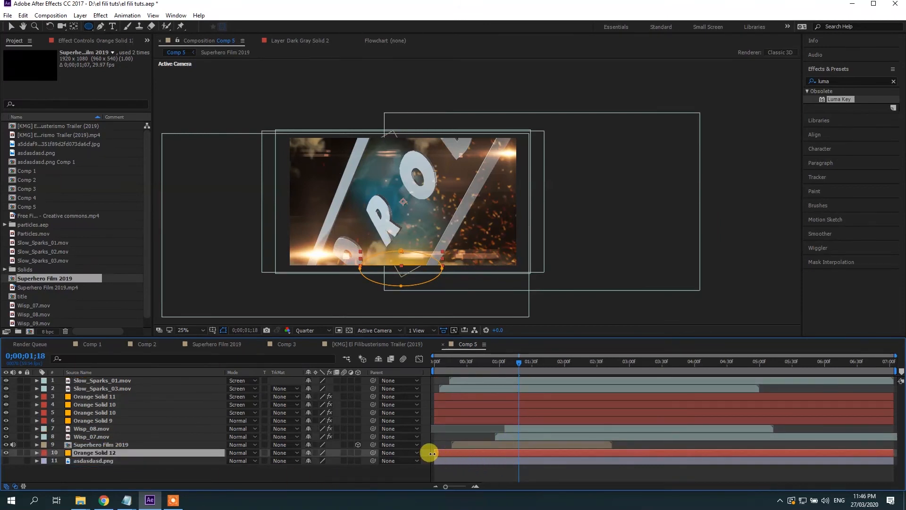
left_click_drag(433, 453, 501, 453)
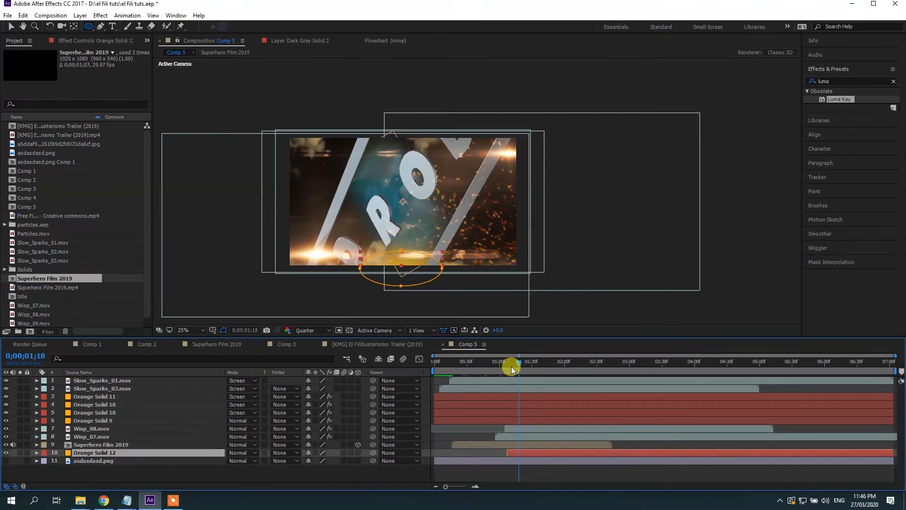
mouse_move(511, 364)
left_mouse_down()
mouse_move(502, 359)
mouse_move(508, 369)
left_mouse_up()
left_click(135, 473)
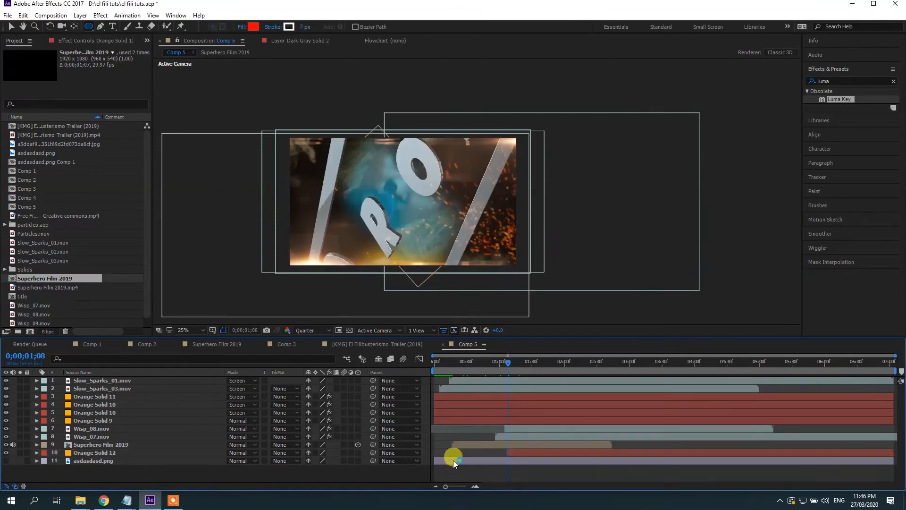
left_click(516, 452)
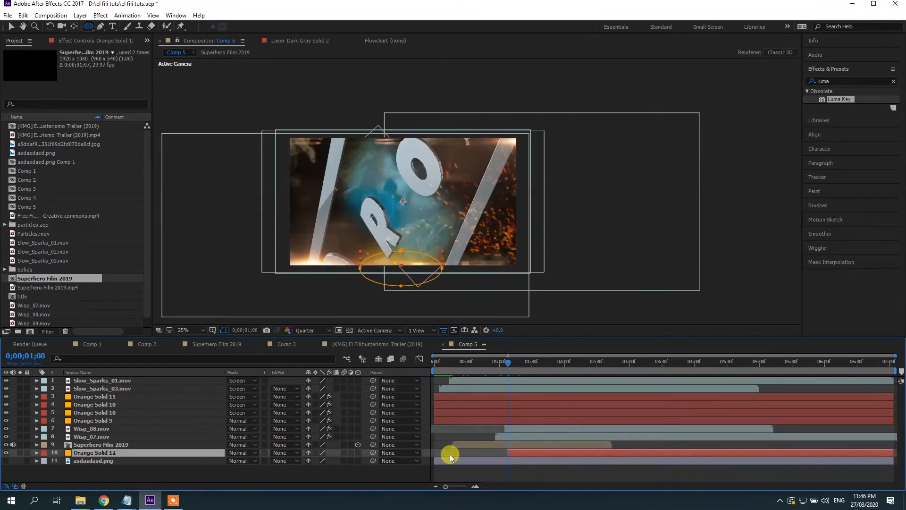
Keyframe the masked orange solid's opacity at 0% at 0;00;01;08.
left_click(37, 453)
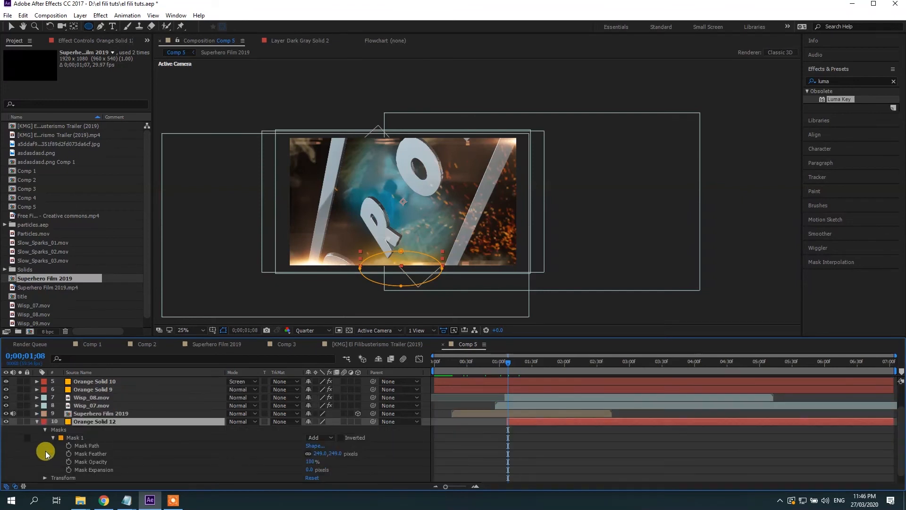
left_click(43, 477)
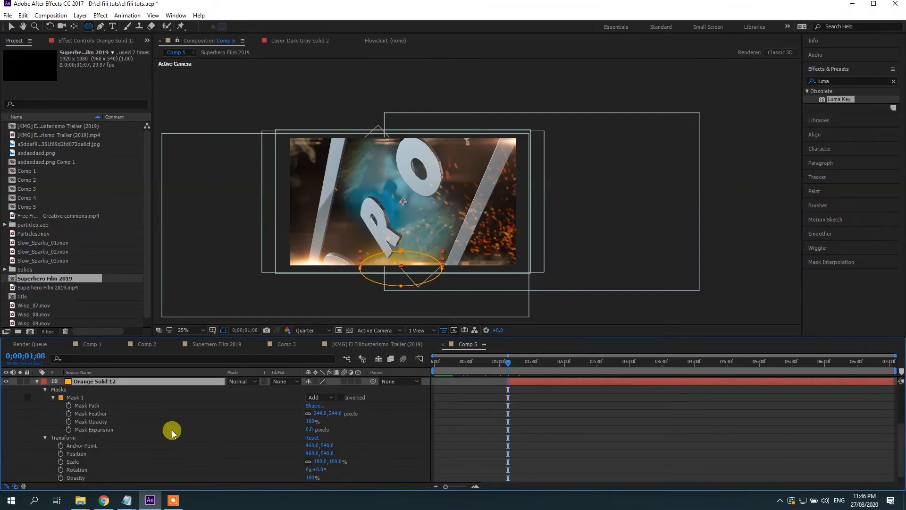
left_click(62, 478)
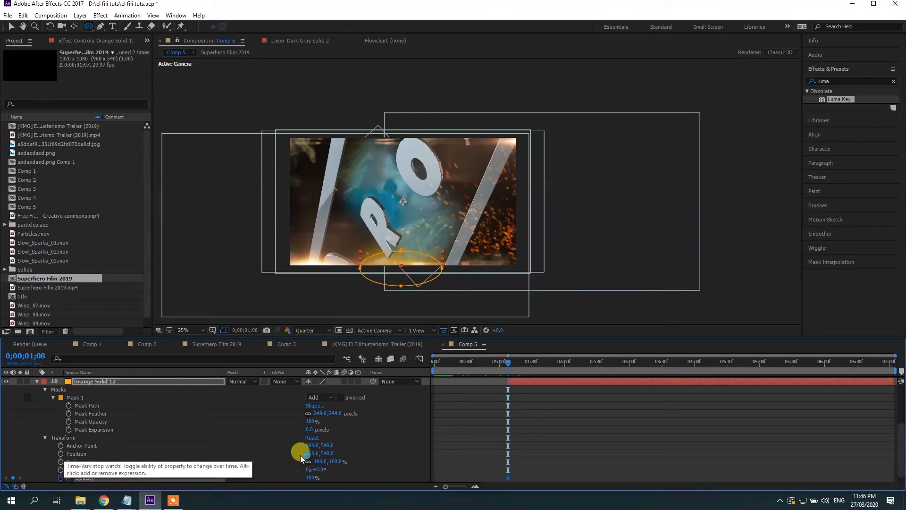
left_click(515, 368)
left_click_drag(519, 369, 509, 371)
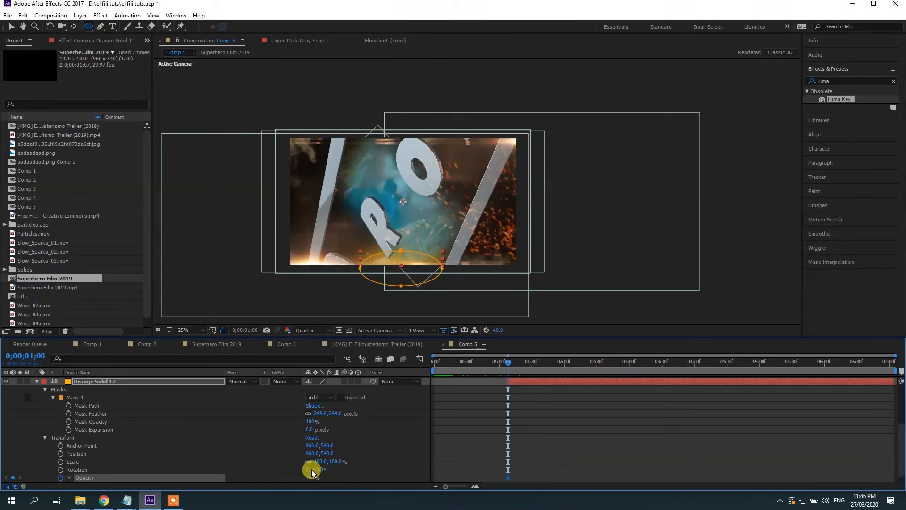
left_click_drag(312, 477, 133, 467)
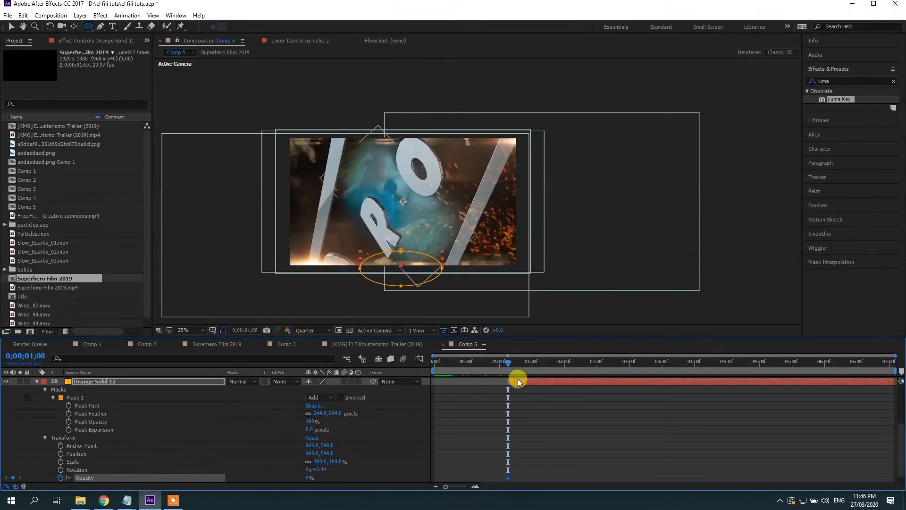
Keyframe the masked orange solid's opacity at 100% at 0;00;02;11 to complete its fade-in.
left_click_drag(515, 361, 577, 388)
left_click_drag(308, 478, 489, 478)
left_click(651, 435)
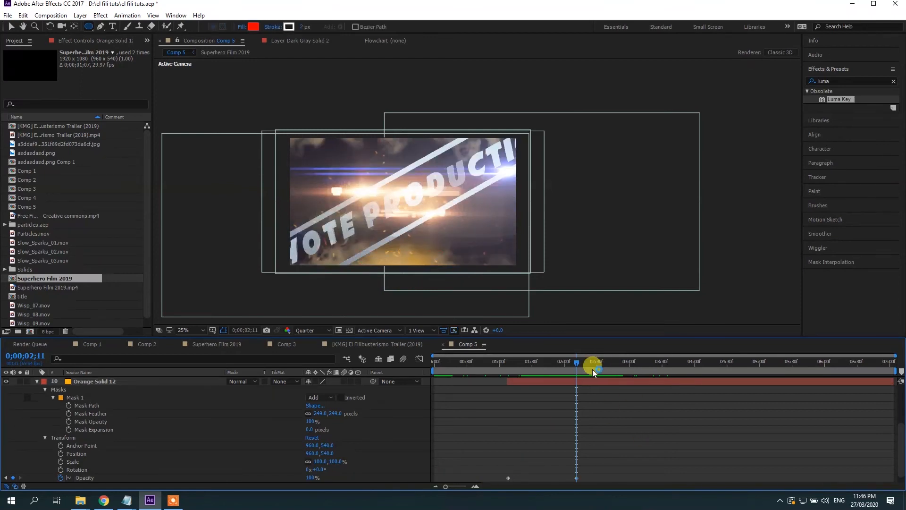
Review the orange glow's fade-in across Comp 5 and compare it with the rotating title in the El Filibusterismo trailer comp.
left_click_drag(575, 361, 641, 410)
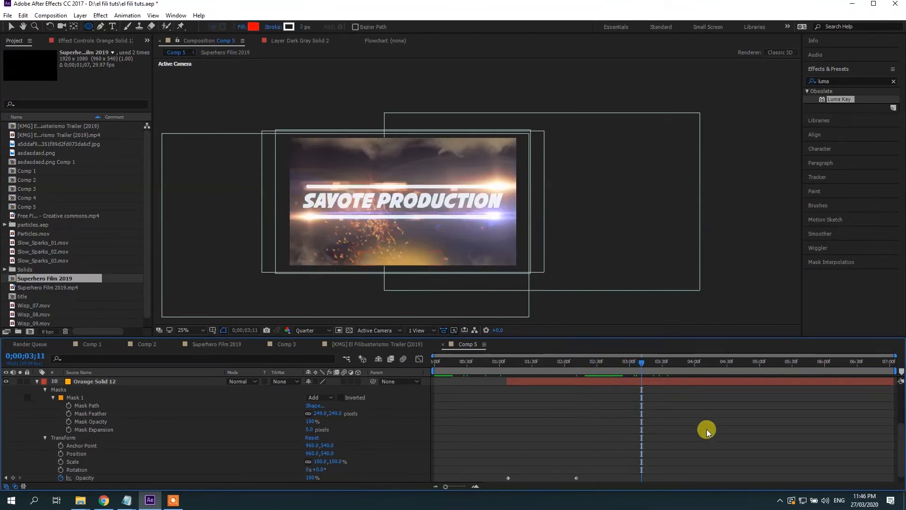
left_click_drag(648, 373, 707, 397)
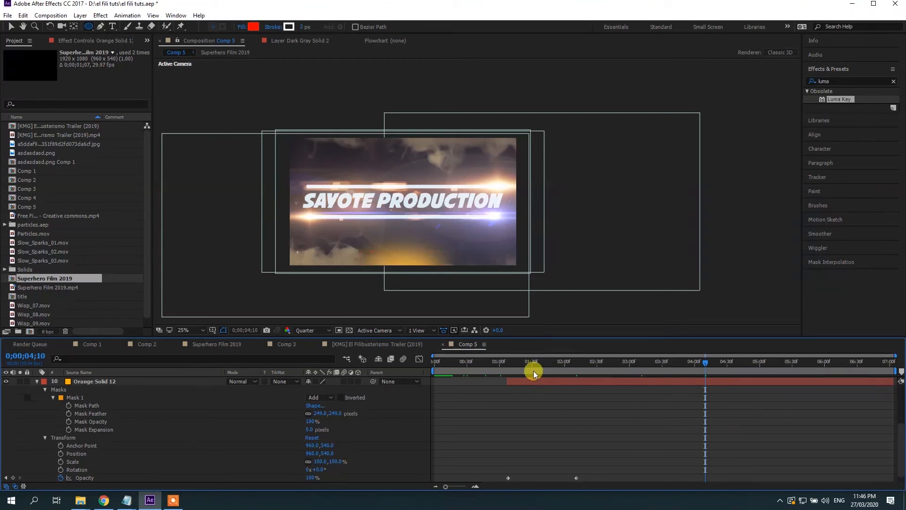
left_click_drag(534, 370, 536, 436)
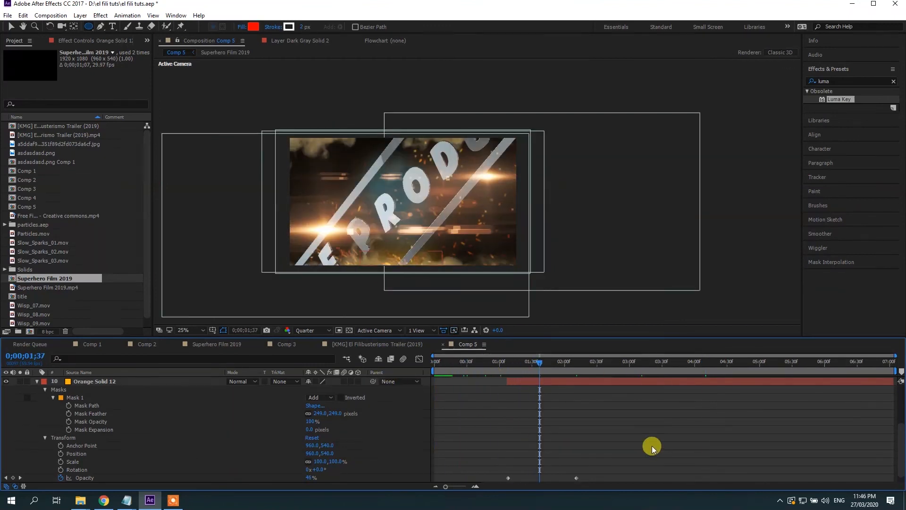
left_click_drag(534, 362, 652, 406)
left_click_drag(654, 362, 713, 389)
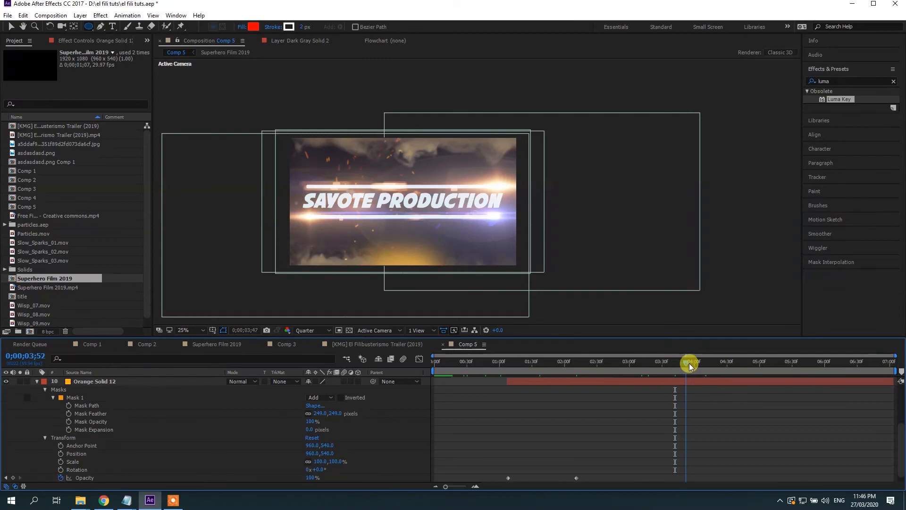
left_click_drag(689, 363, 601, 372)
left_click(378, 344)
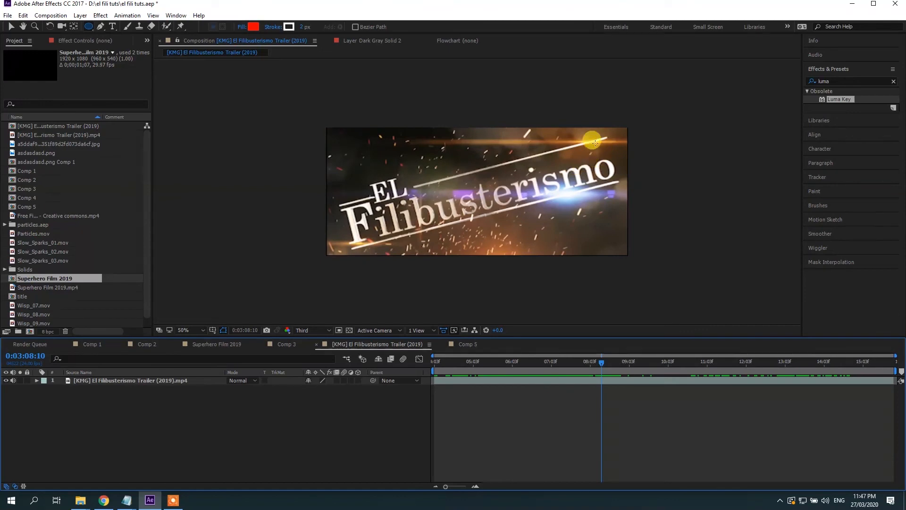
left_click_drag(603, 362, 568, 377)
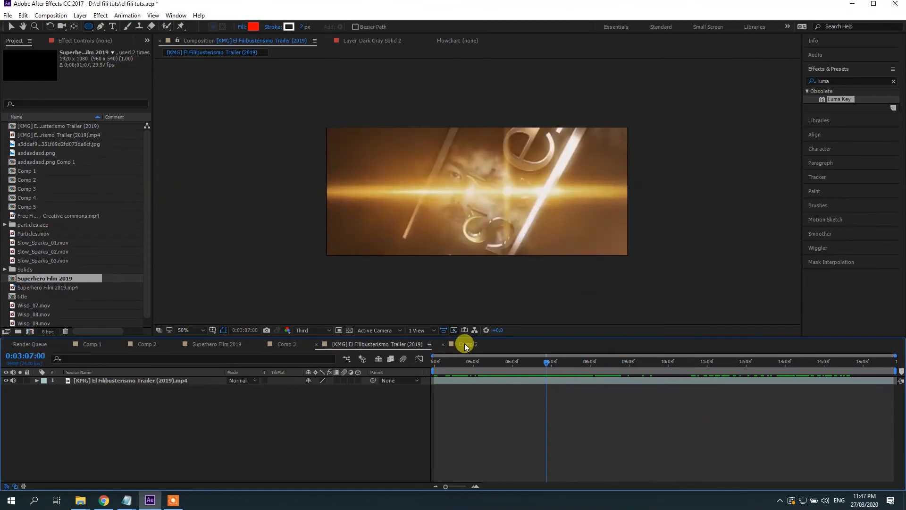
left_click(465, 345)
Keyframe the Optical Flares Brightness on the Orange Solid 10 in layer 4 from 100 at 0;00;02;47 to 0 at 0;00;03;12.
scroll(572, 437, "up", 5)
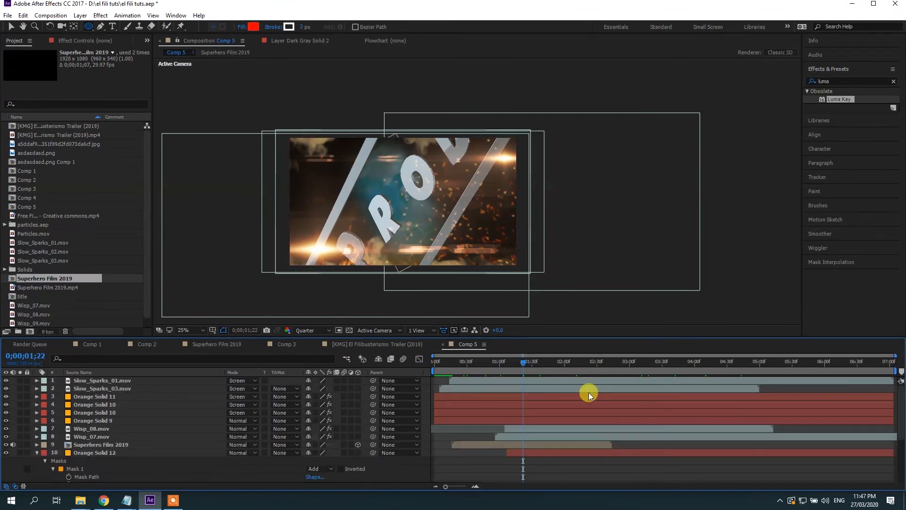
left_click(103, 402)
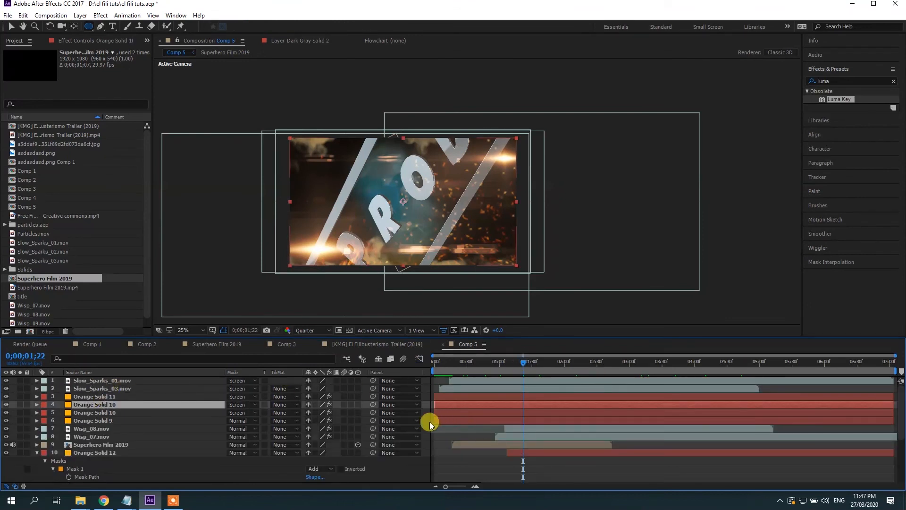
left_click(6, 405)
left_click(5, 405)
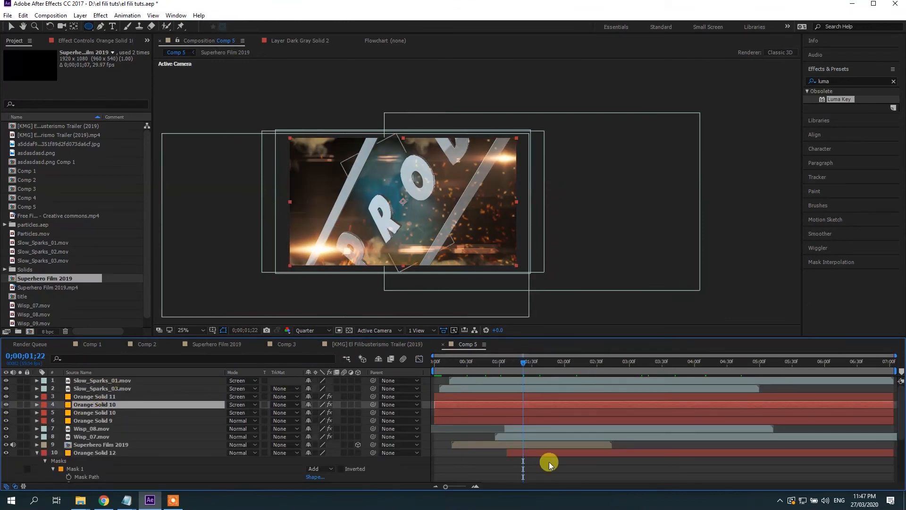
mouse_move(524, 362)
left_mouse_down()
mouse_move(506, 364)
mouse_move(514, 370)
left_mouse_up()
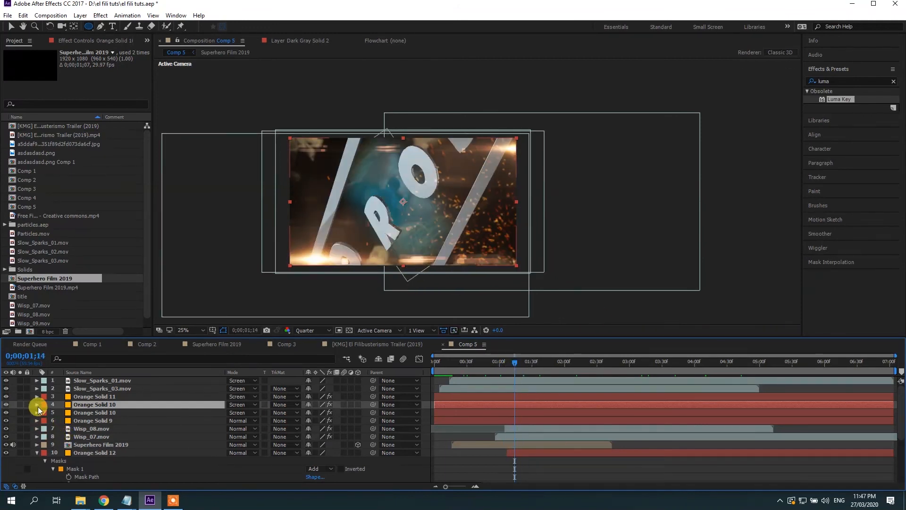
left_click(75, 37)
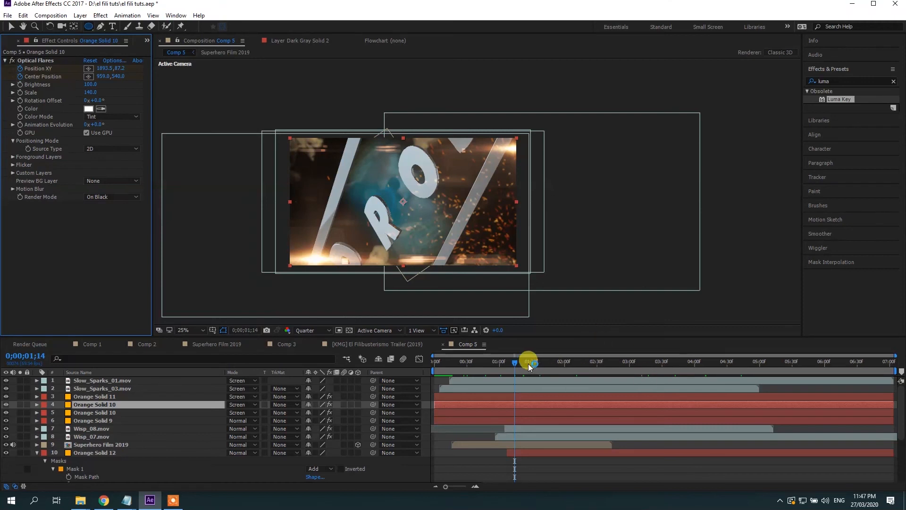
left_click_drag(529, 365, 611, 374)
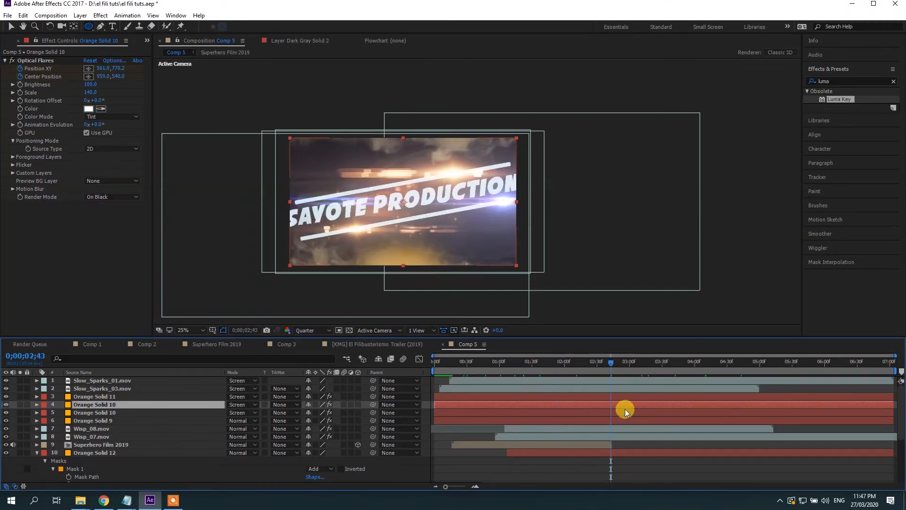
mouse_move(609, 360)
left_mouse_down()
mouse_move(622, 371)
mouse_move(616, 367)
left_mouse_up()
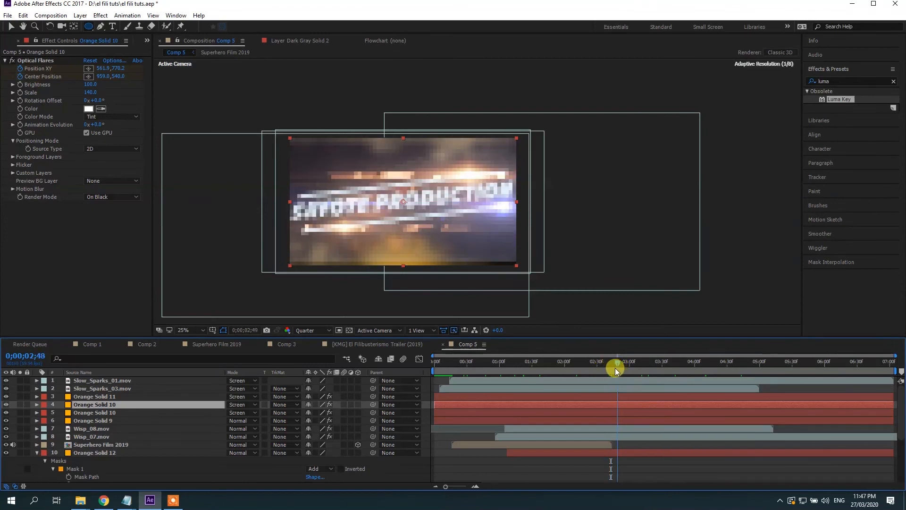
left_click(19, 87)
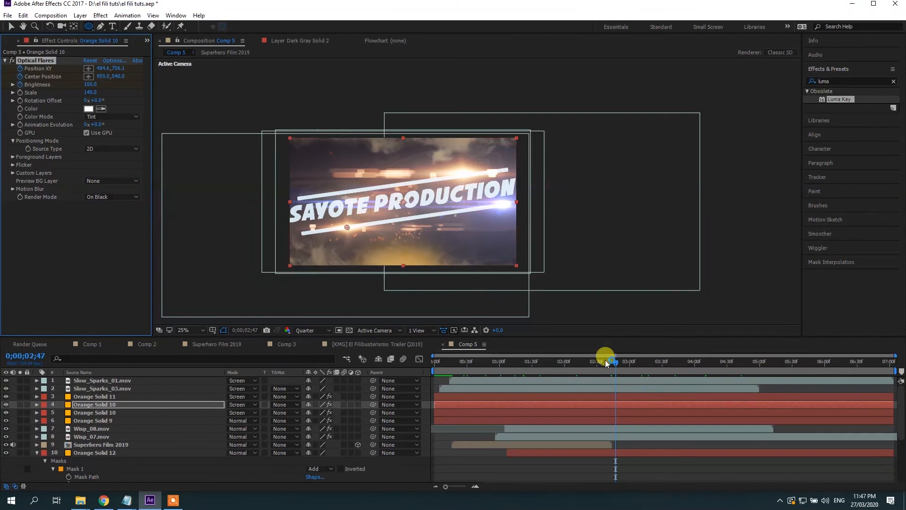
left_click_drag(617, 367, 642, 363)
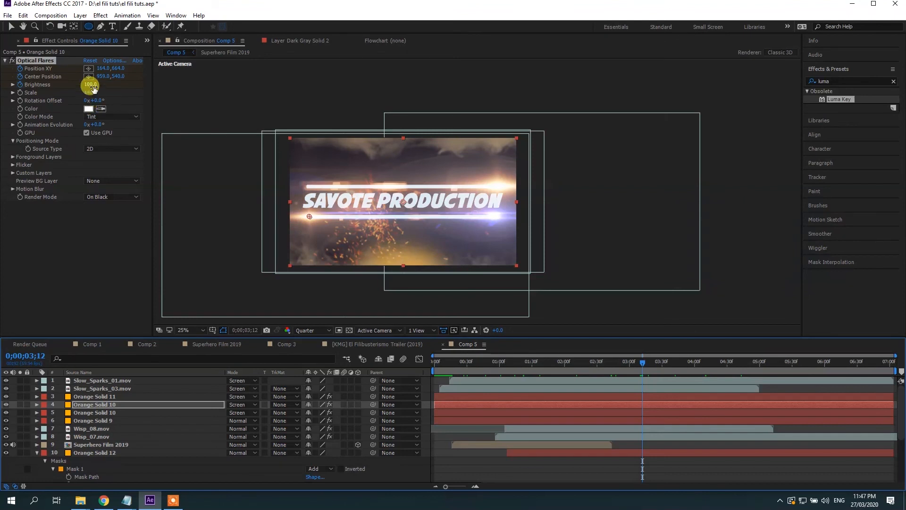
left_click_drag(91, 86, 6, 88)
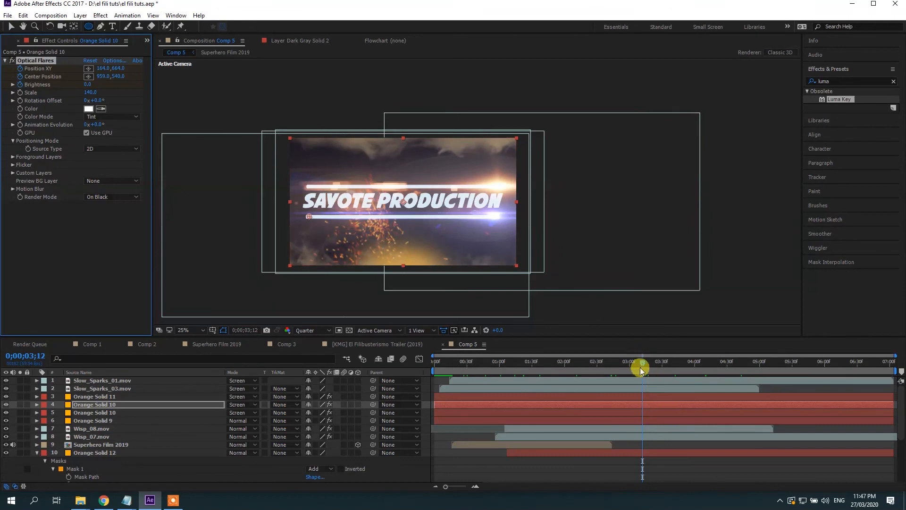
Keyframe the Optical Flares Brightness on the Orange Solid 10 in layer 5 from 100 at 0;00;03;03 to 0 at 0;00;03;12.
left_click(105, 414)
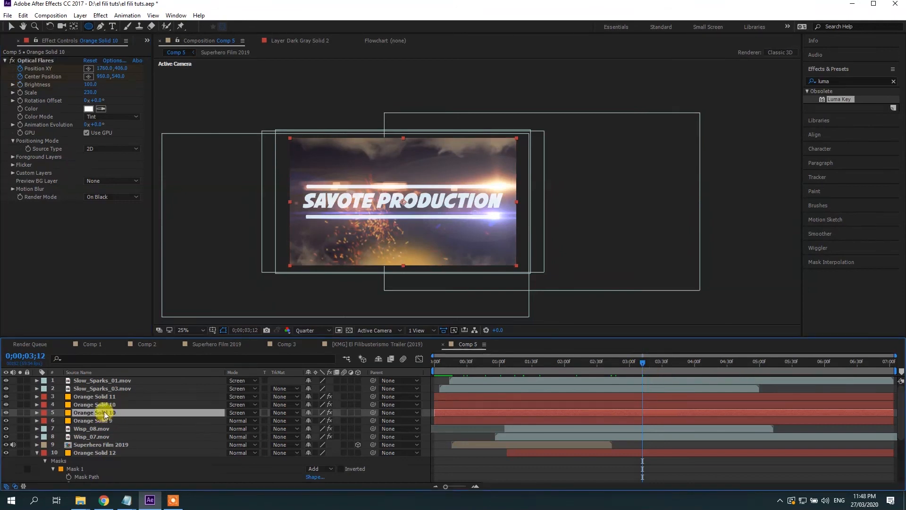
left_click(5, 413)
left_click(6, 413)
left_click_drag(644, 361, 624, 377)
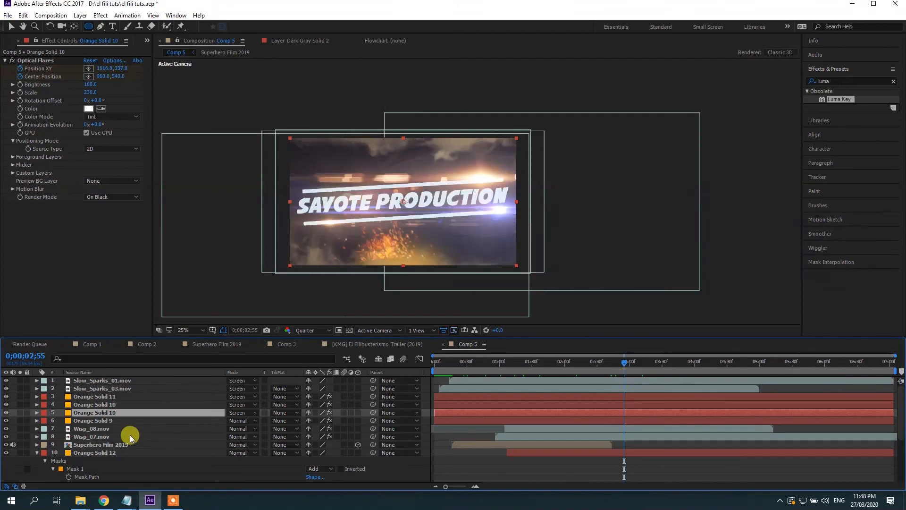
left_click(45, 404)
left_click(37, 405)
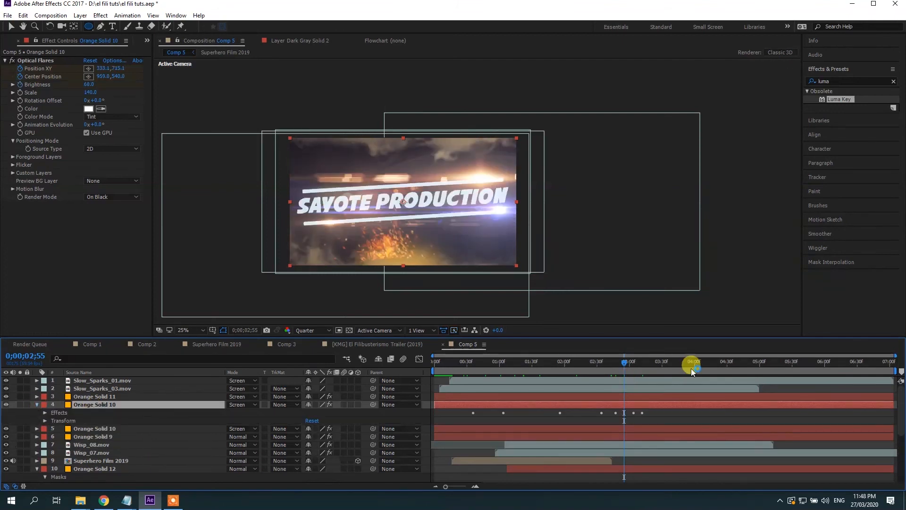
mouse_move(635, 370)
left_mouse_down()
mouse_move(627, 366)
mouse_move(634, 380)
mouse_move(635, 364)
left_mouse_up()
left_click(641, 429)
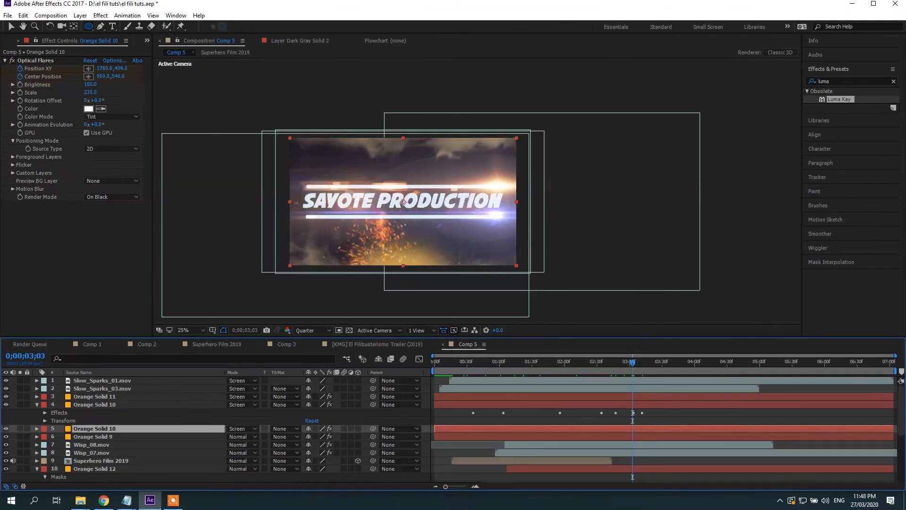
left_click(20, 85)
left_click_drag(633, 364, 642, 398)
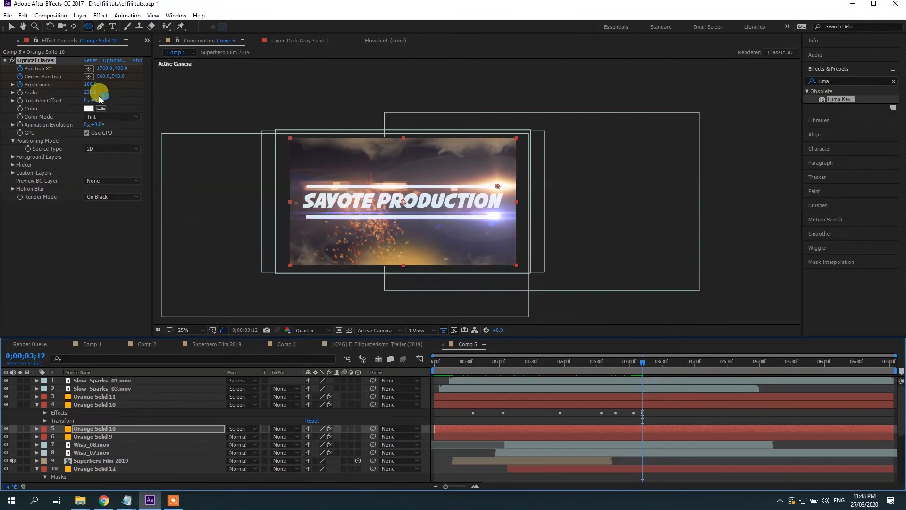
left_click_drag(88, 84, 7, 114)
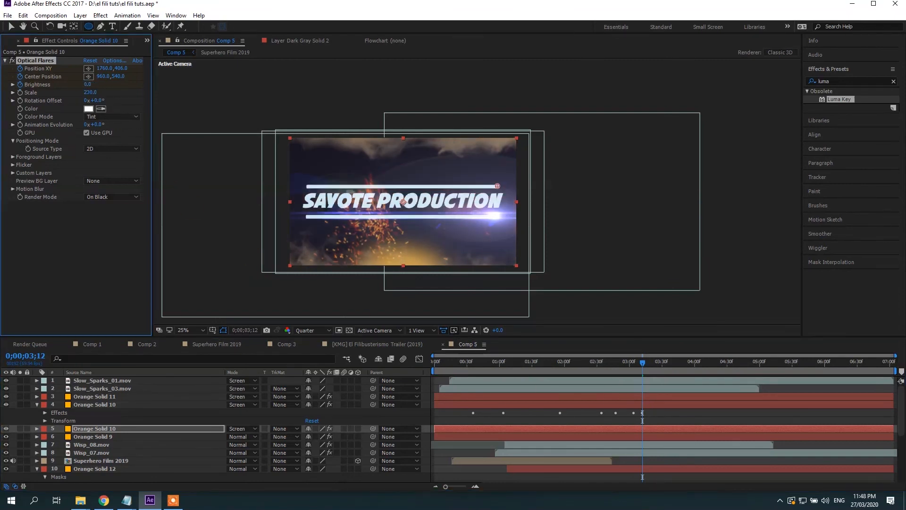
left_click(719, 420)
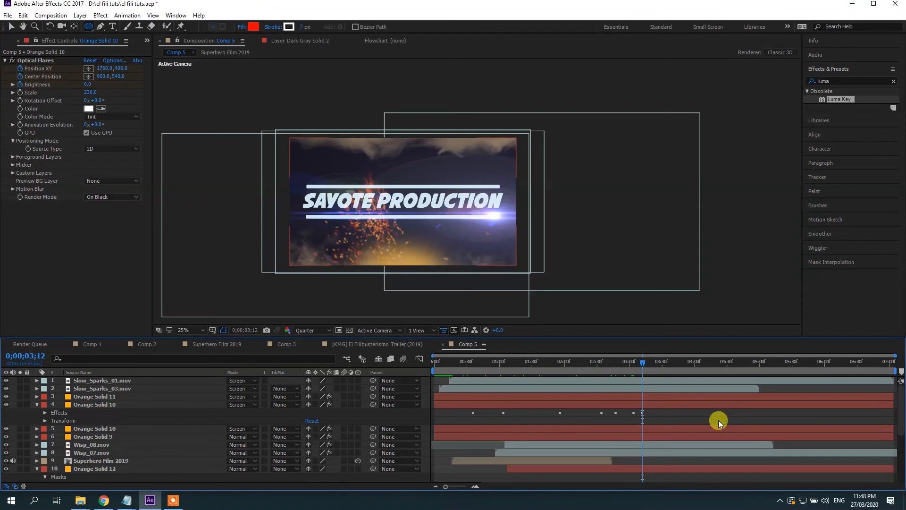
Review the flares' fade-out in Comp 5 and examine the title's ending at about 0:03:15:10 in the El Filibusterismo trailer comp.
left_click_drag(509, 369, 665, 424)
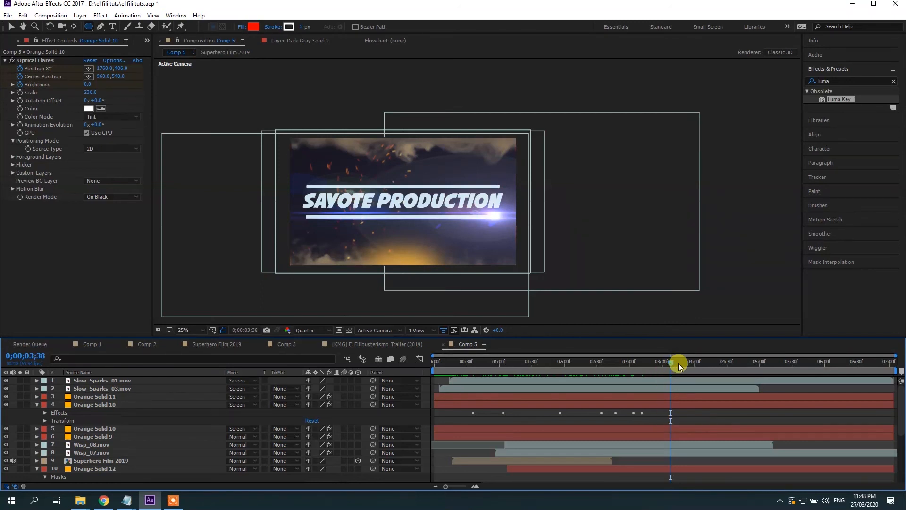
left_click_drag(679, 363, 645, 376)
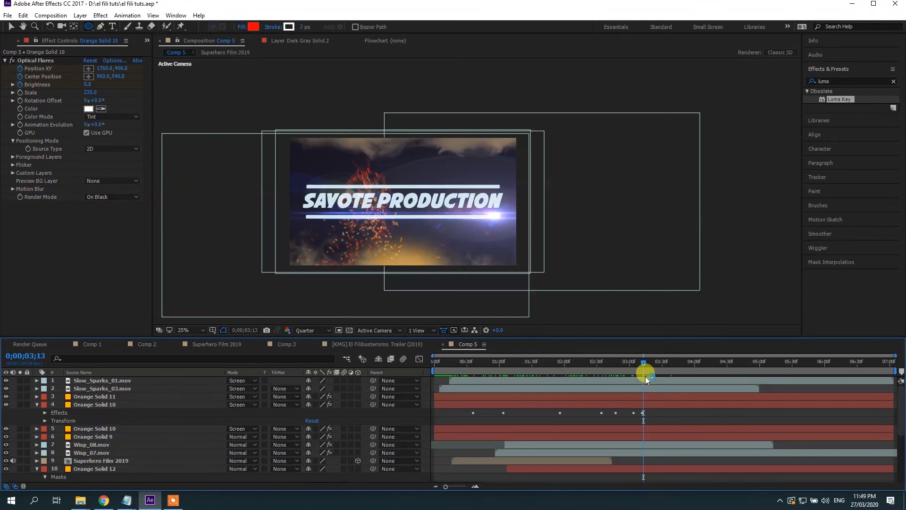
left_click(406, 345)
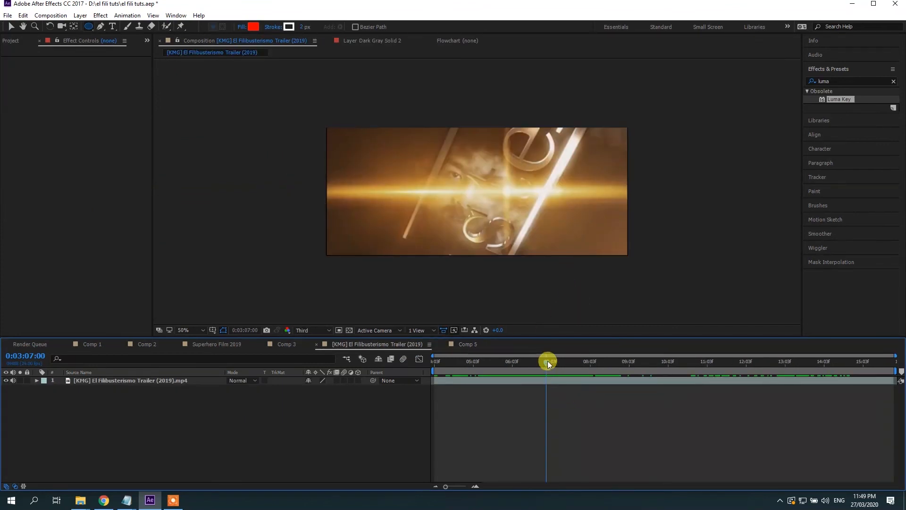
left_click_drag(548, 358, 875, 454)
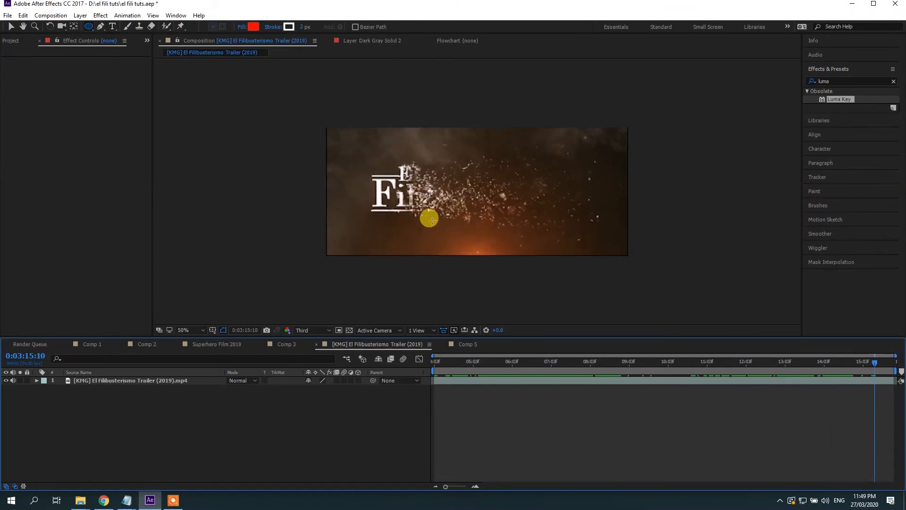